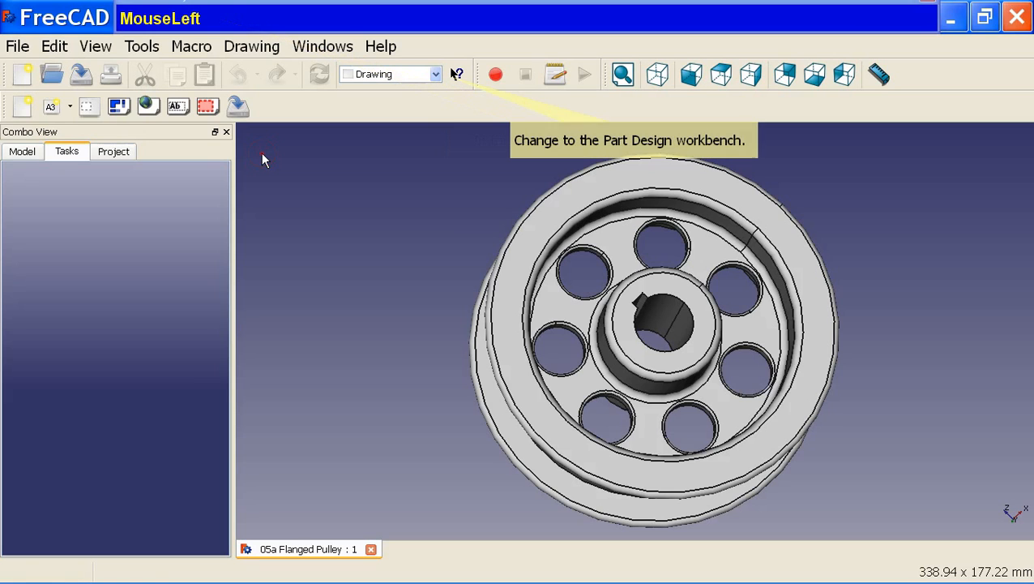
Switch to the Part Design workbench and expand the Pocket and Pocket001 features in the model tree
click(436, 75)
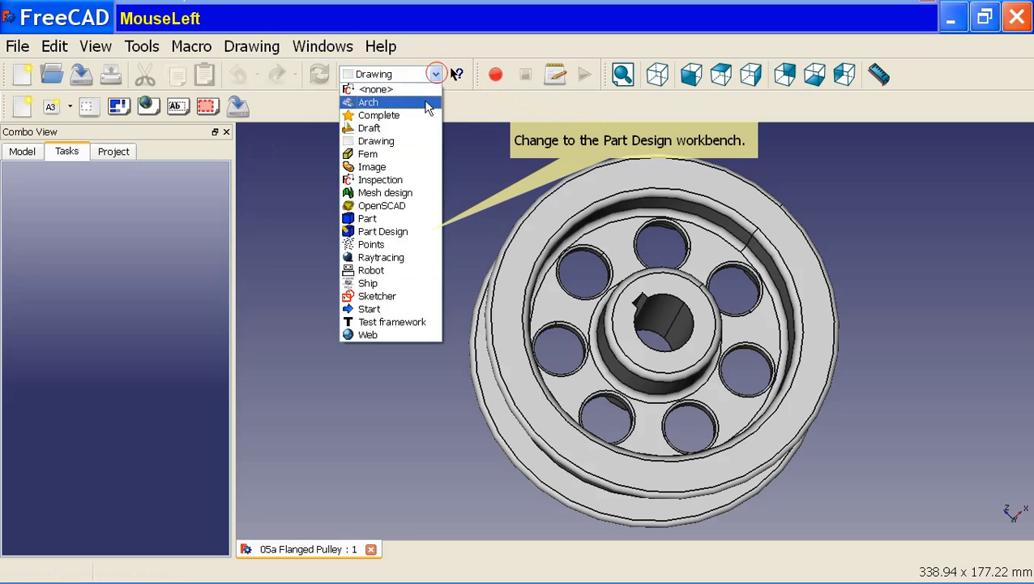
click(436, 235)
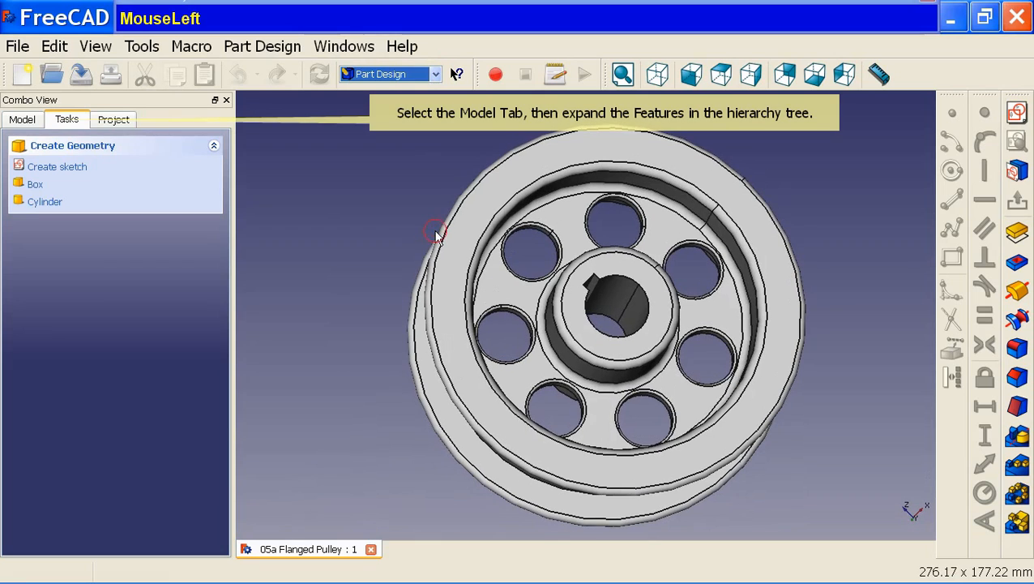
click(15, 121)
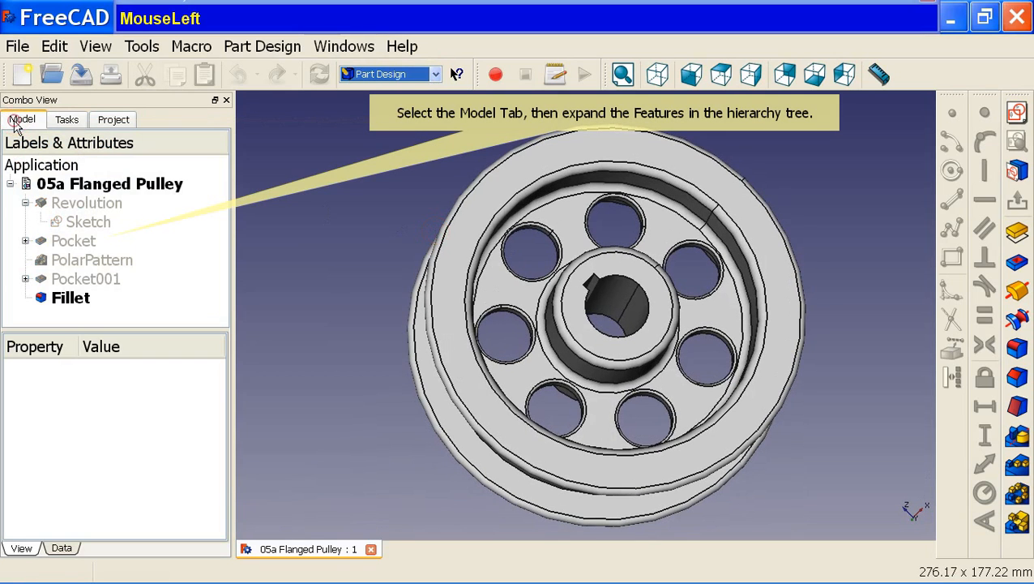
click(25, 240)
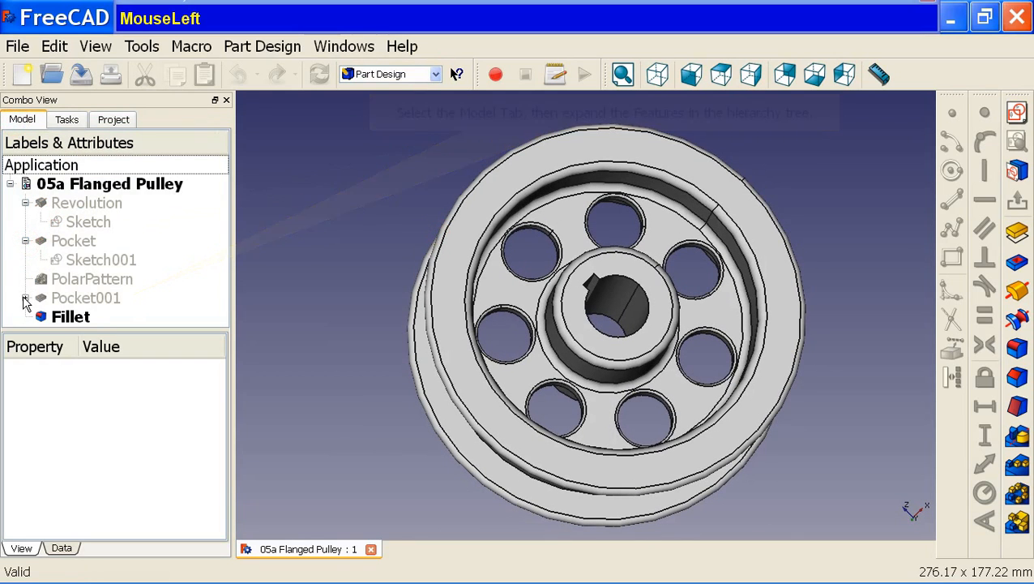
click(25, 297)
scroll(180, 314, down, 1)
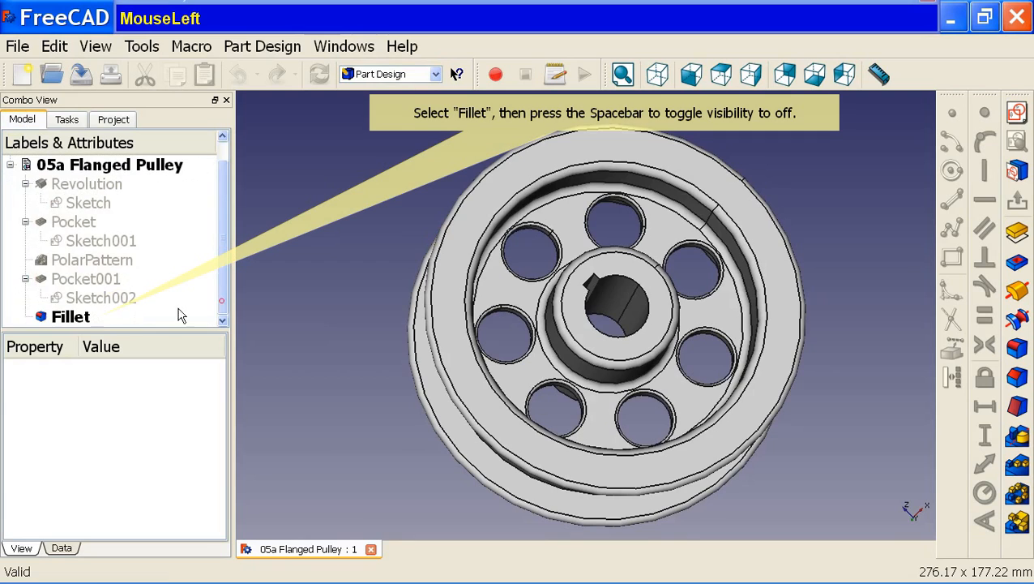
Hide the Fillet feature and open the Revolution's sketch for editing
click(168, 316)
key(space)
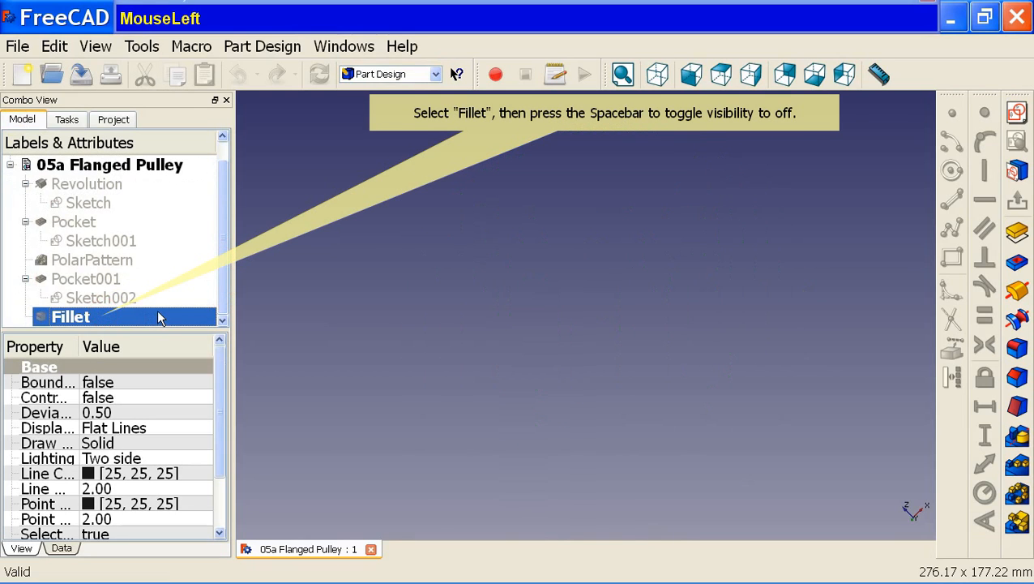
click(156, 207)
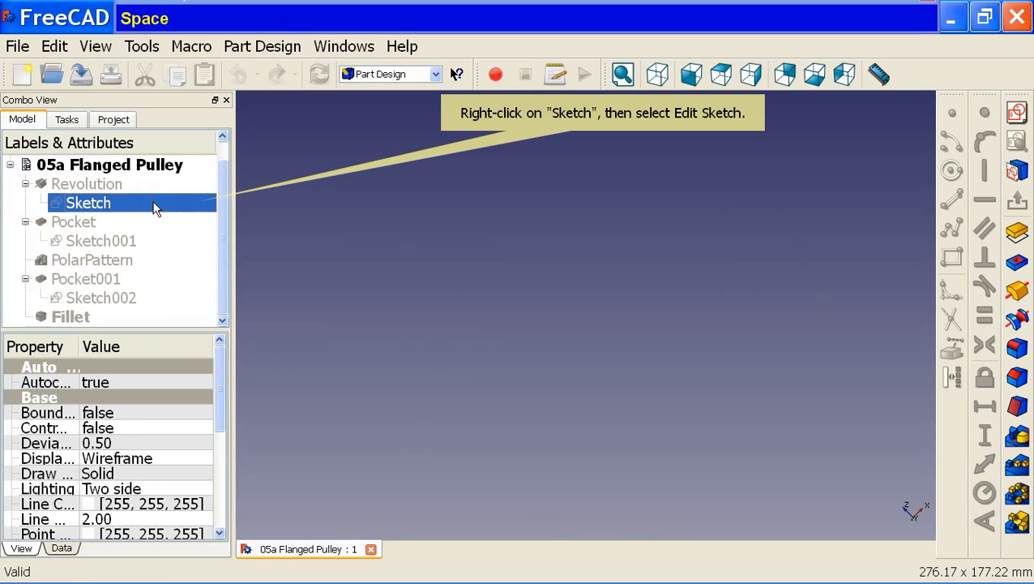
right_click(163, 208)
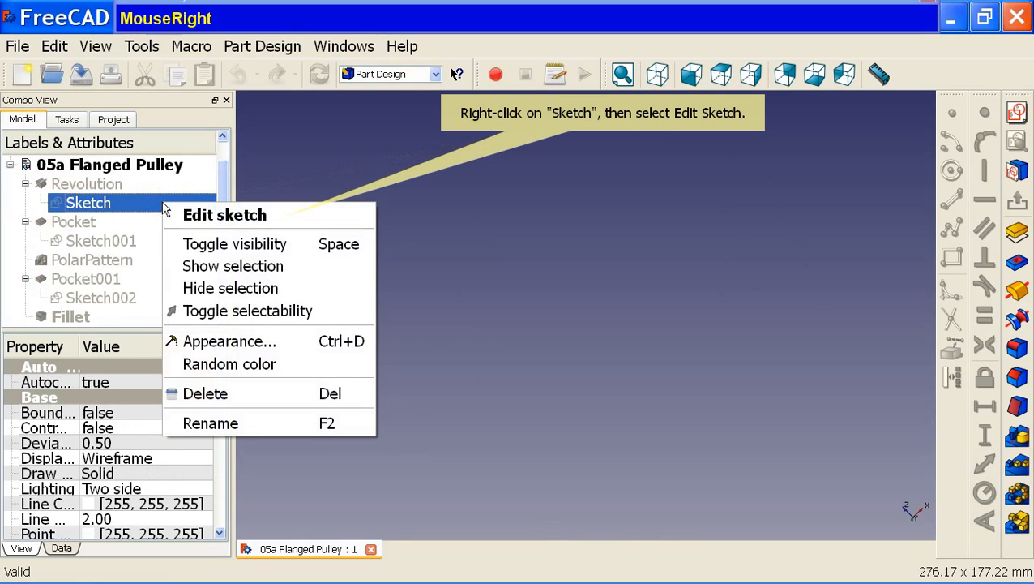
click(281, 219)
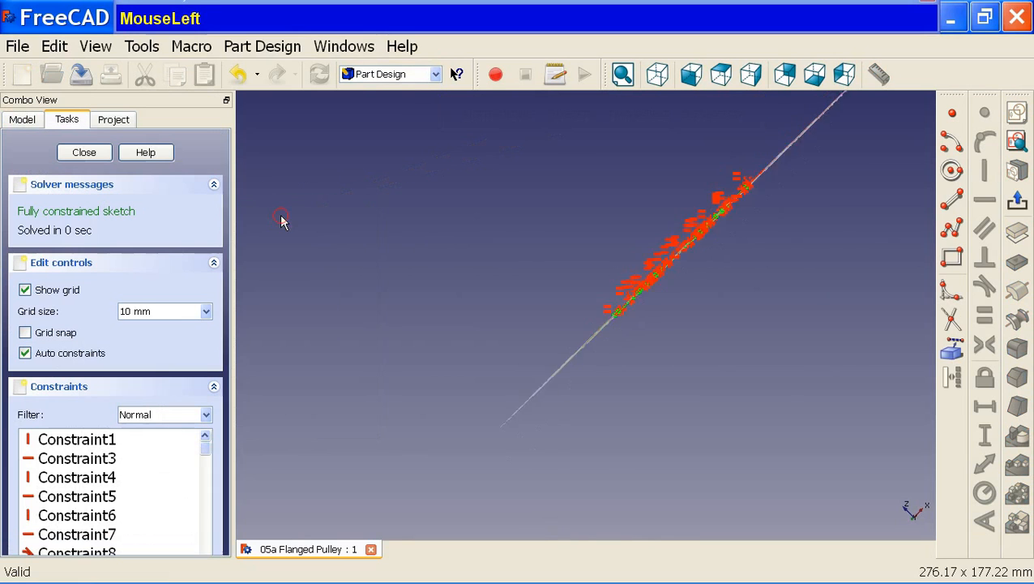
Delete the 25.40 mm vertical distance constraint that positions the web's lower line in the pulley profile
mouse_move(492, 242)
middle_down()
mouse_move(362, 357)
mouse_move(341, 302)
middle_up()
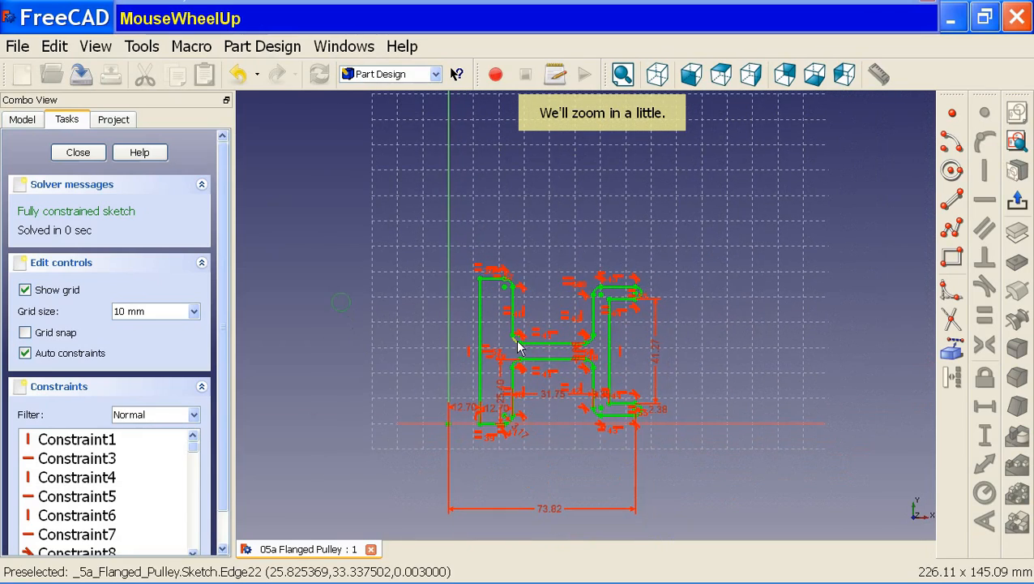
scroll(519, 346, up, 3)
mouse_move(519, 342)
middle_down()
mouse_move(534, 243)
mouse_move(564, 237)
mouse_move(549, 235)
mouse_move(559, 250)
middle_up()
scroll(556, 240, up, 1)
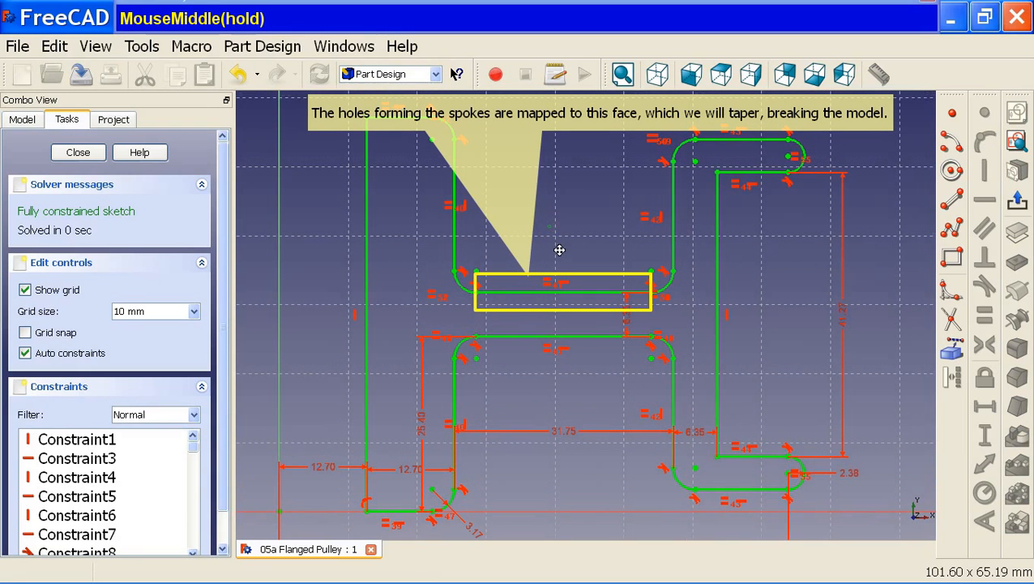
middle_drag(559, 250, 566, 247)
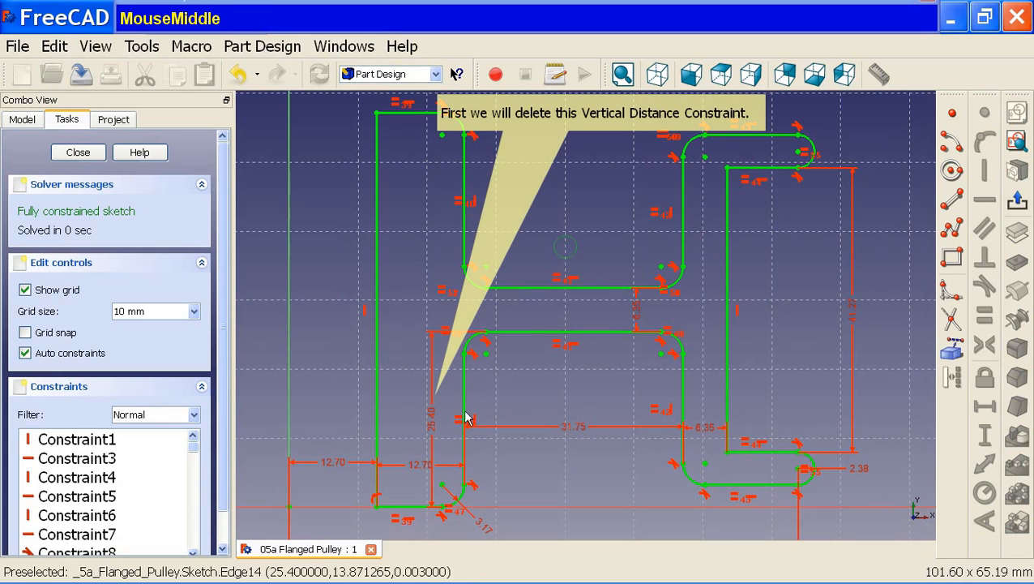
click(432, 420)
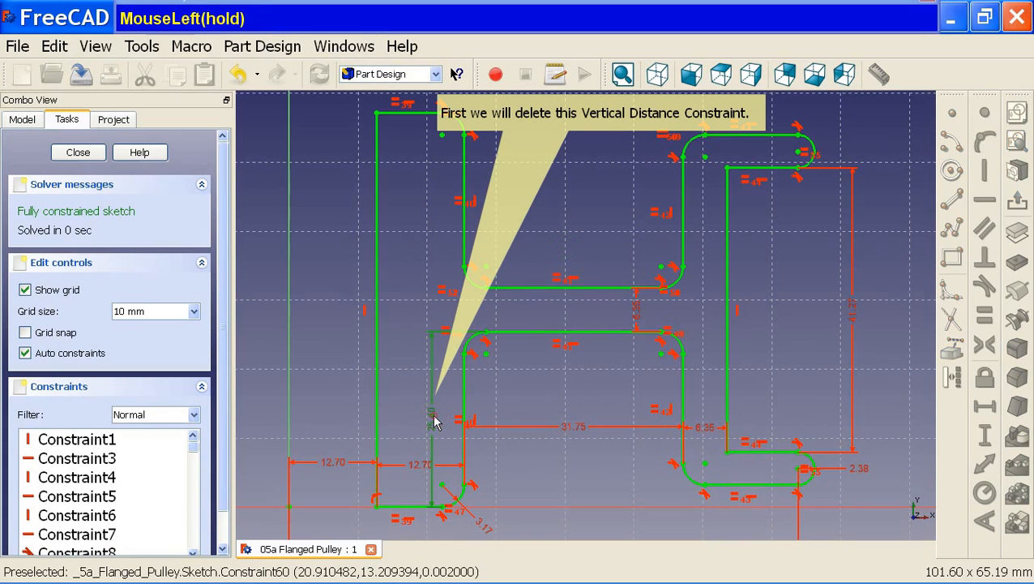
key(Delete)
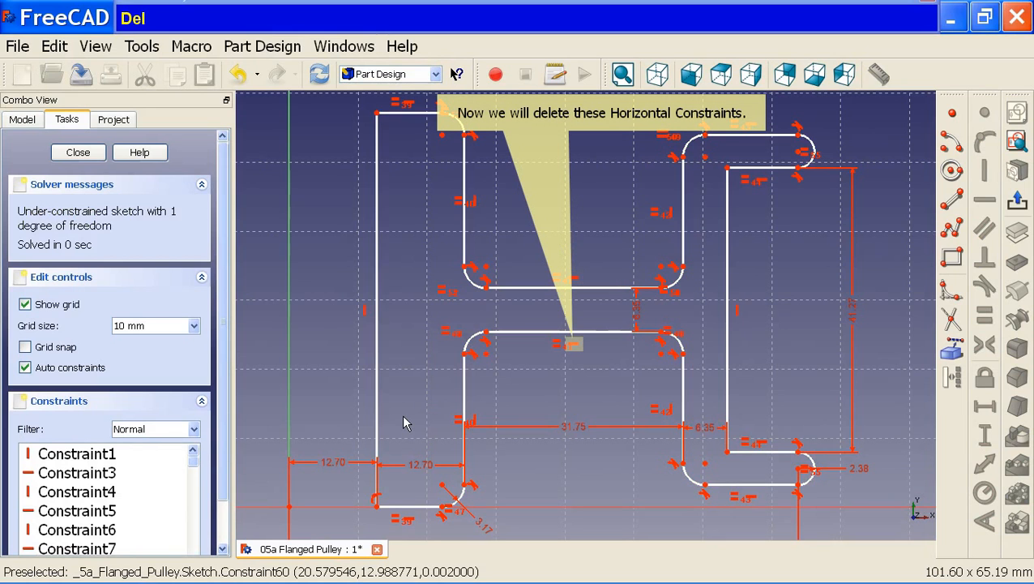
Filter the constraints list to All and delete the horizontal constraint on the web's upper line
click(194, 431)
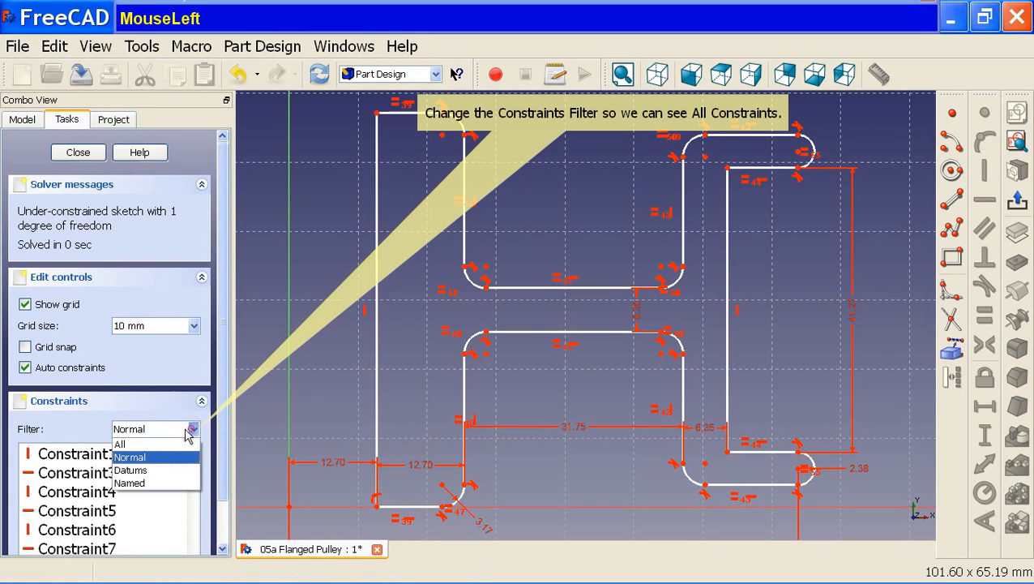
click(167, 444)
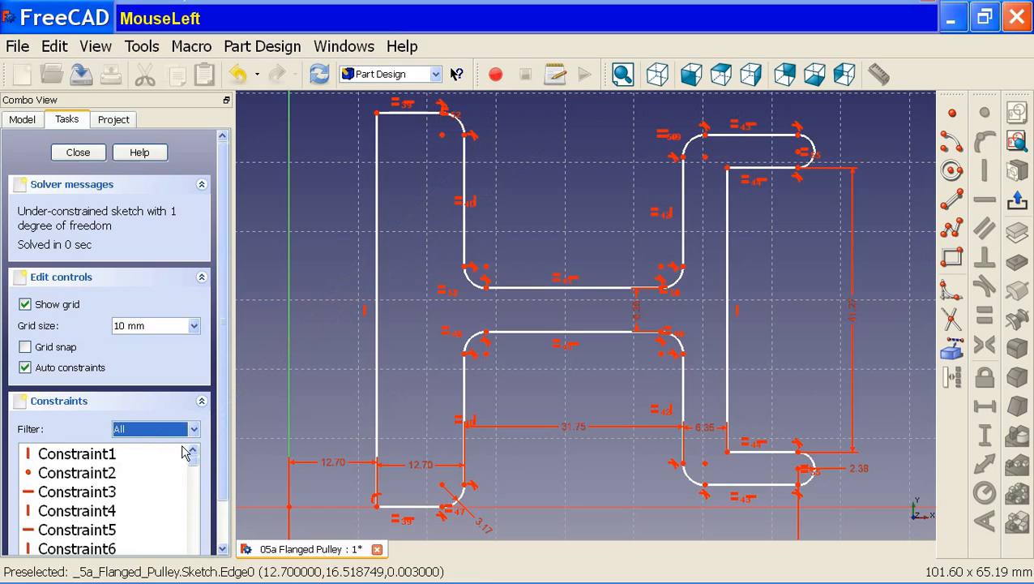
click(79, 491)
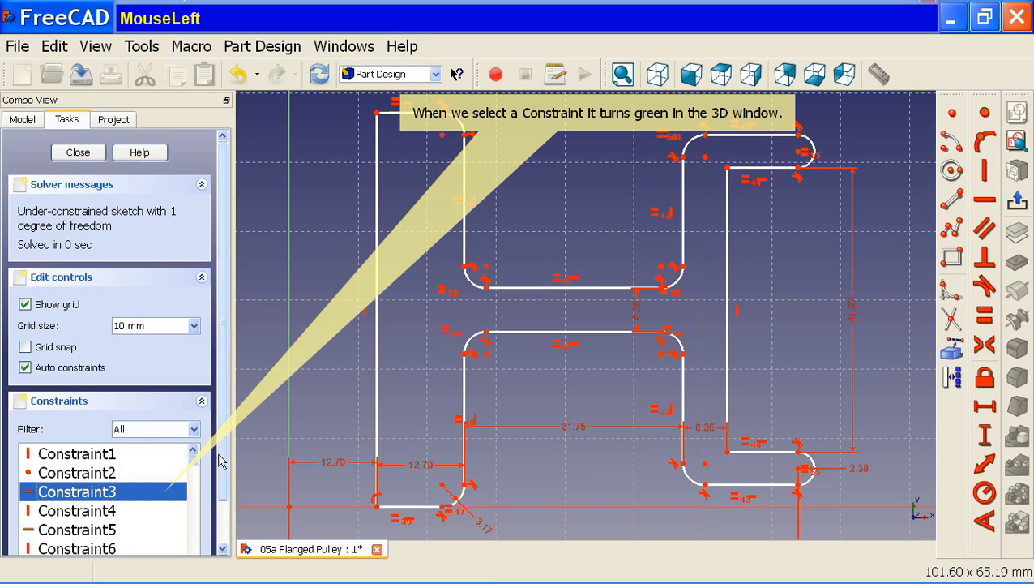
drag(215, 468, 215, 503)
click(77, 481)
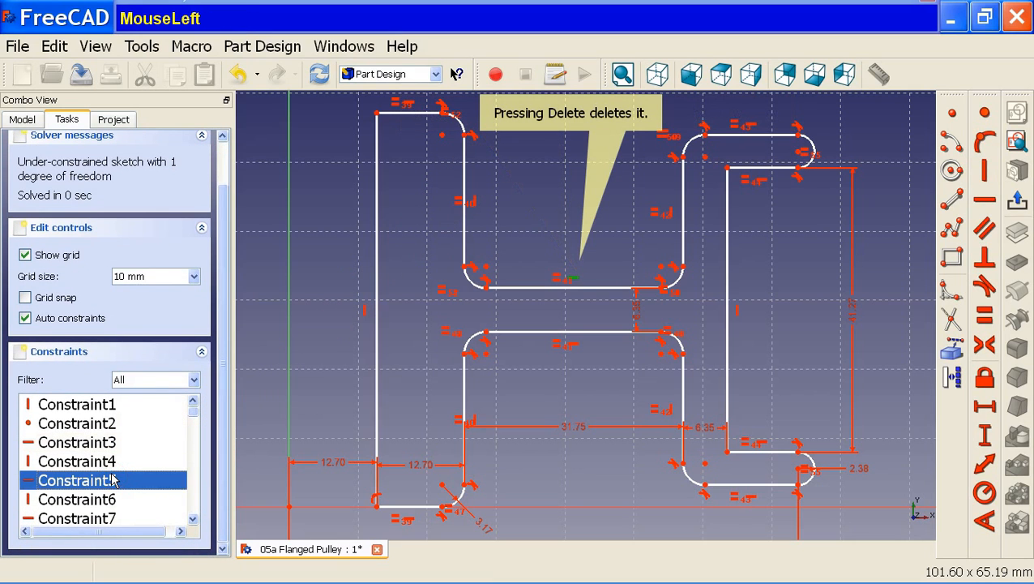
key(Delete)
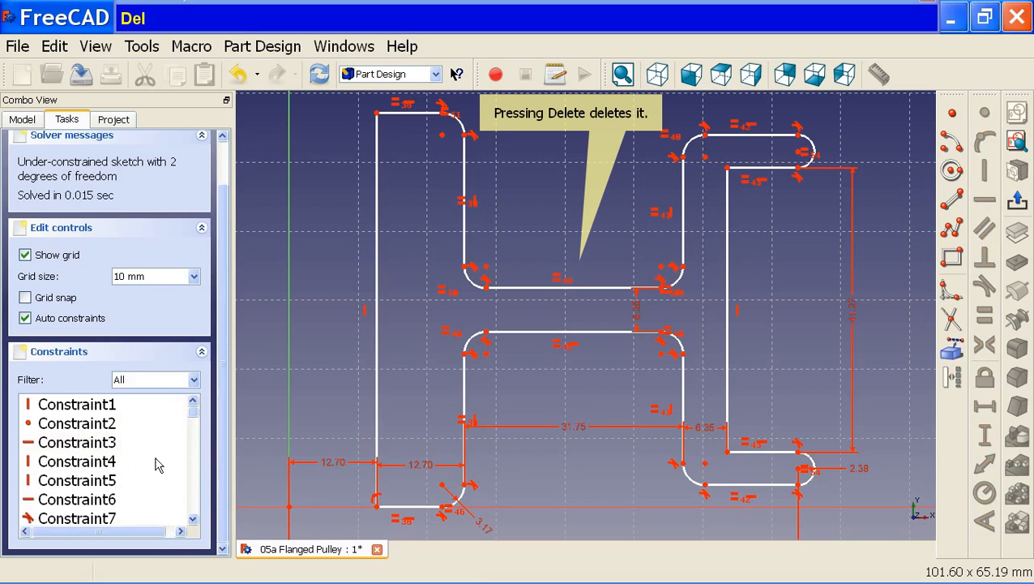
Delete the horizontal constraint on the web's lower line
drag(194, 419, 123, 445)
click(122, 443)
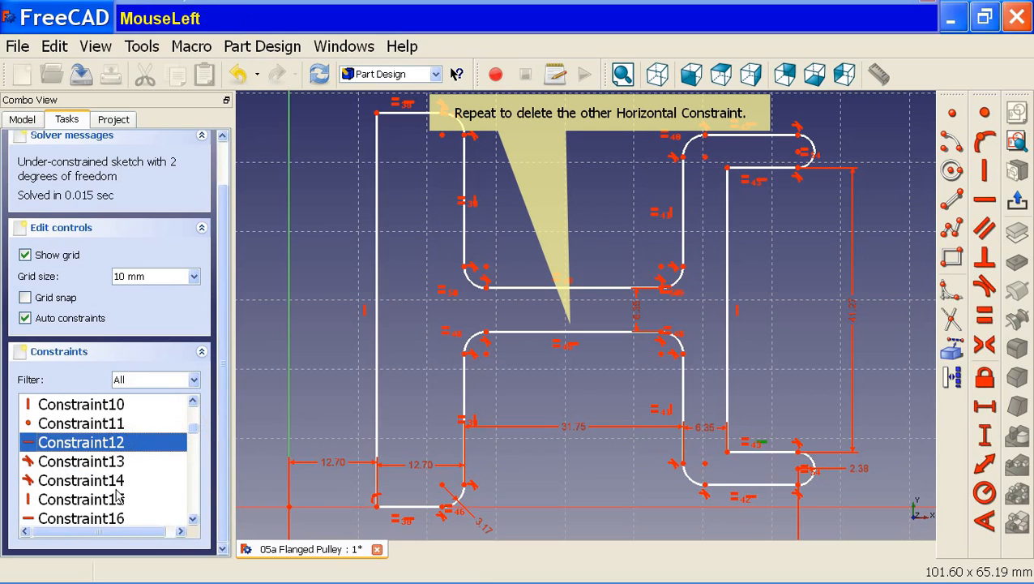
click(125, 519)
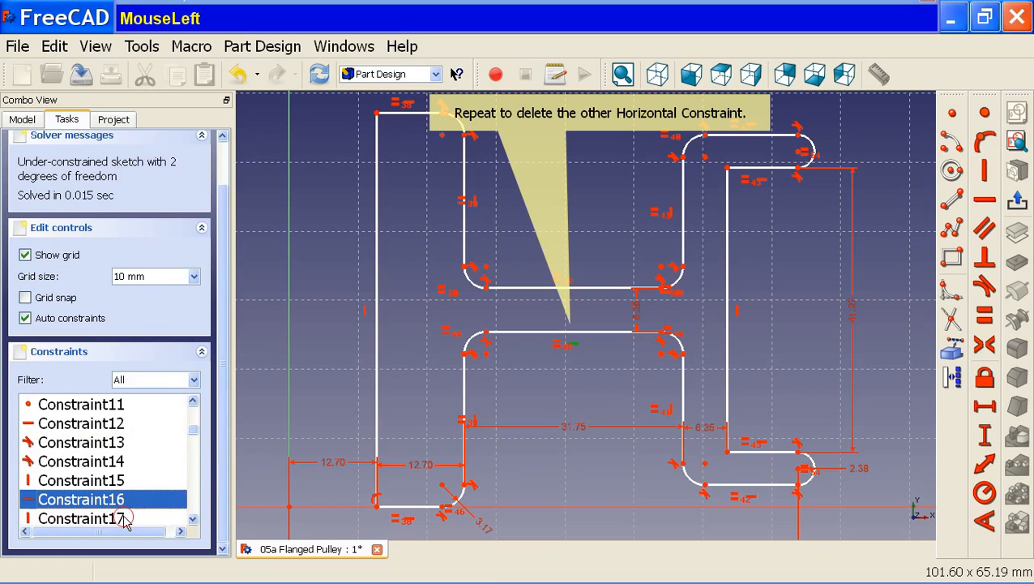
key(Delete)
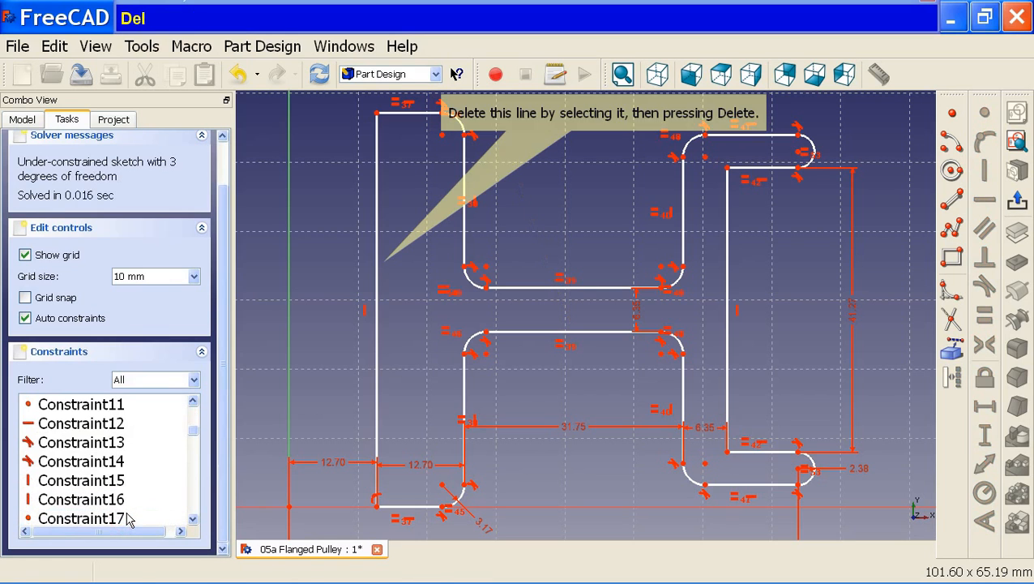
Replace the hub's bore-side vertical line with a 57.15 mm vertical distance constraint between its two endpoints, placing the dimension outside the profile
click(376, 381)
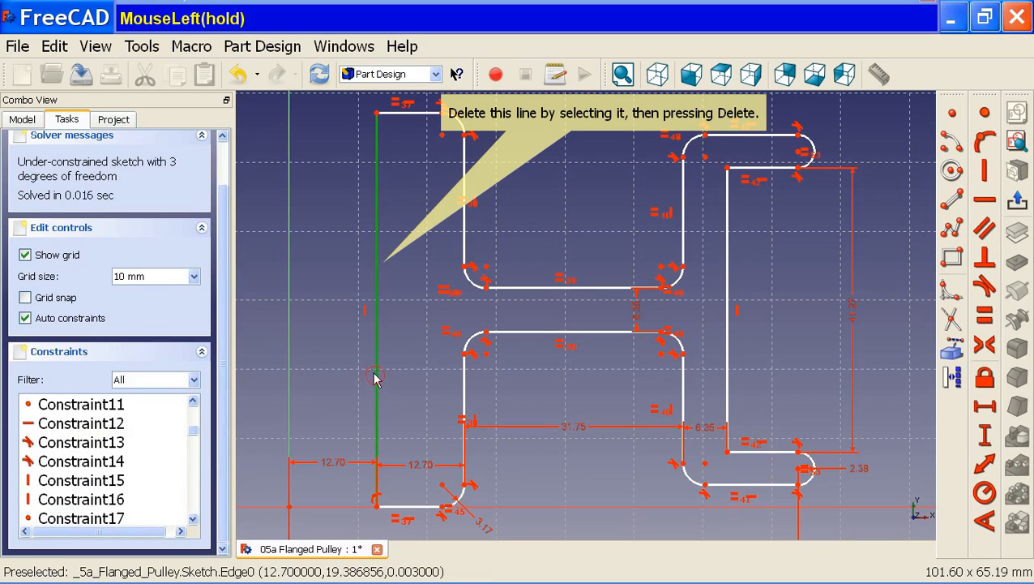
key(Delete)
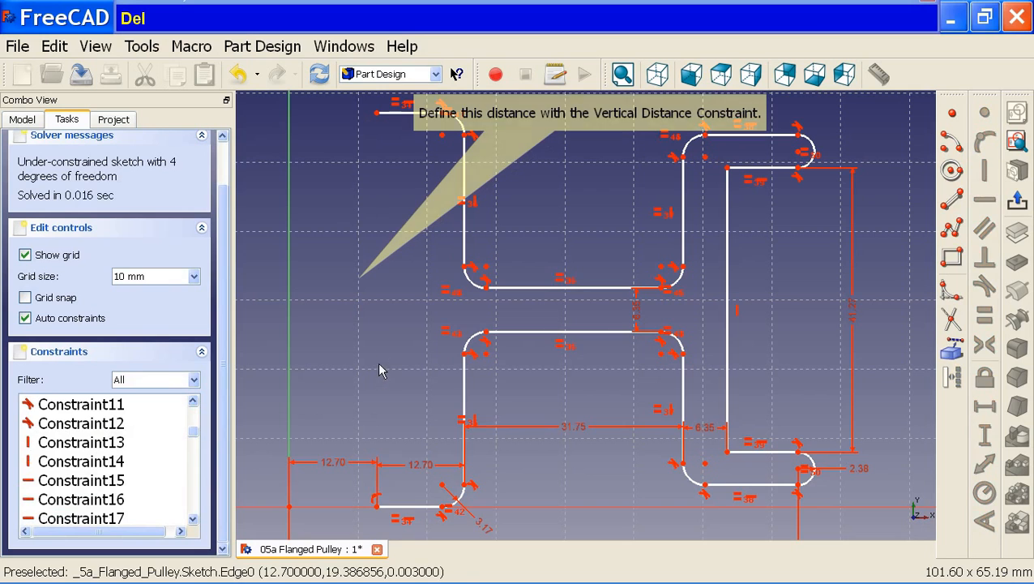
click(376, 117)
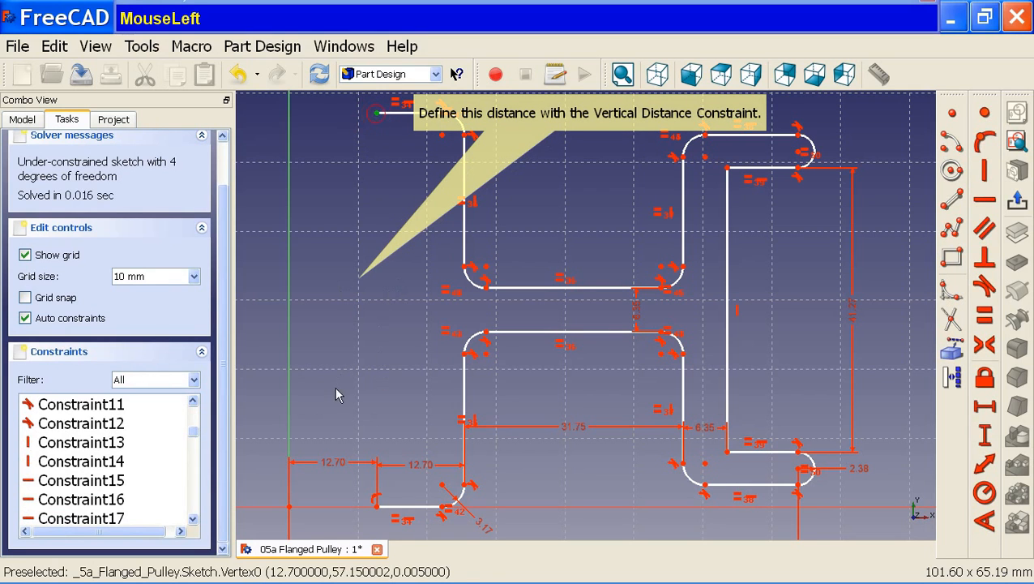
click(376, 508)
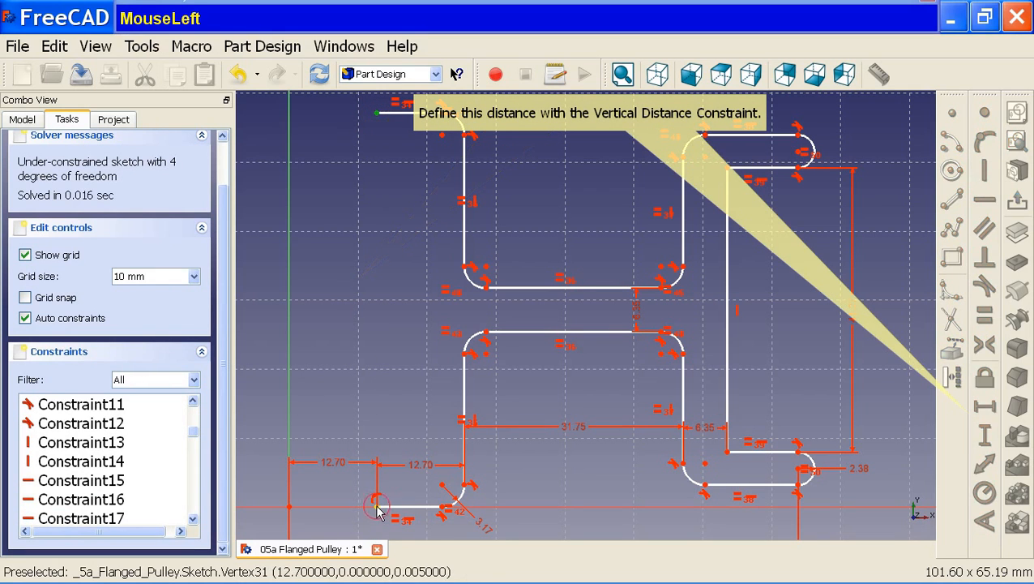
click(985, 435)
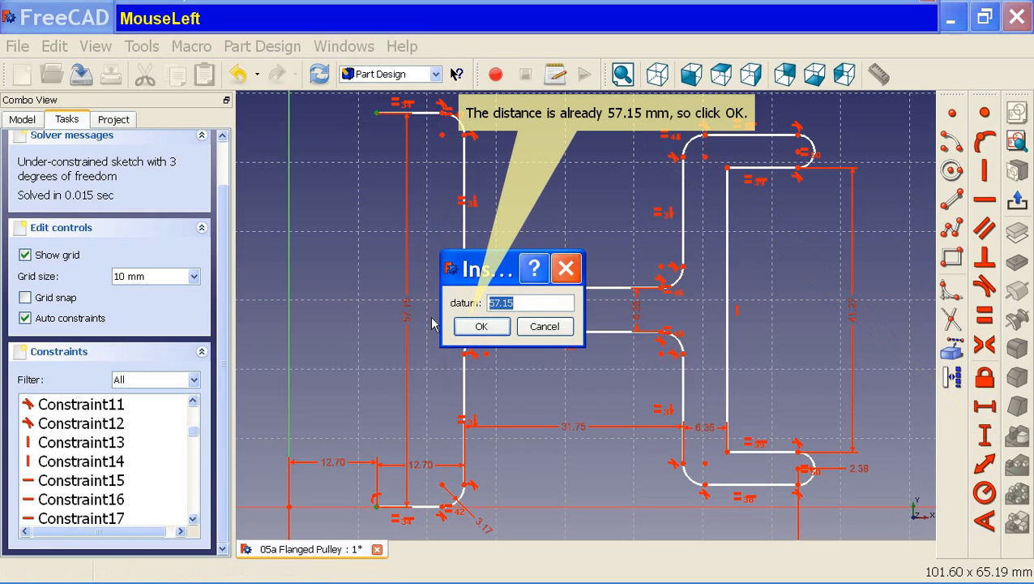
click(481, 326)
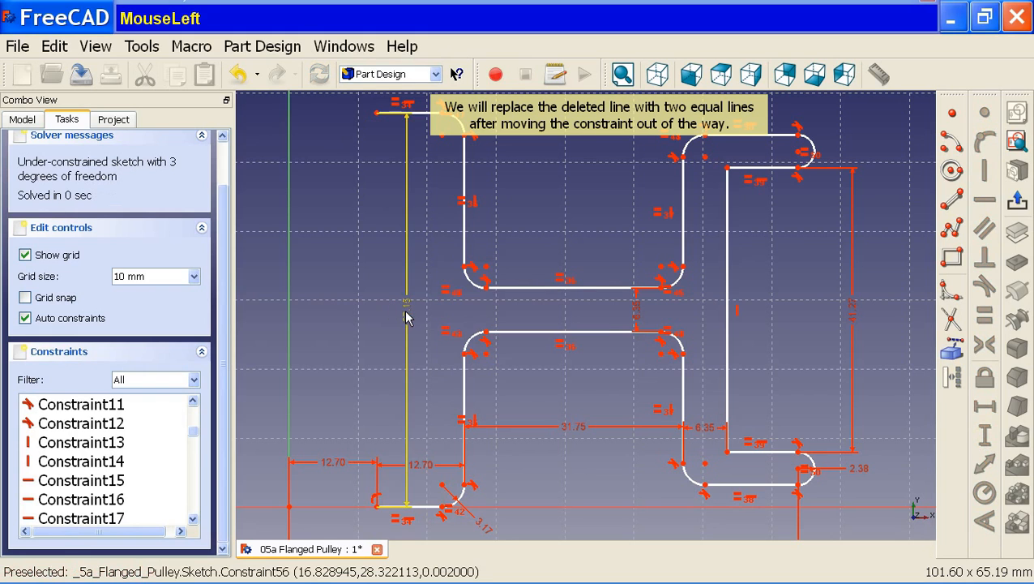
drag(400, 318, 323, 316)
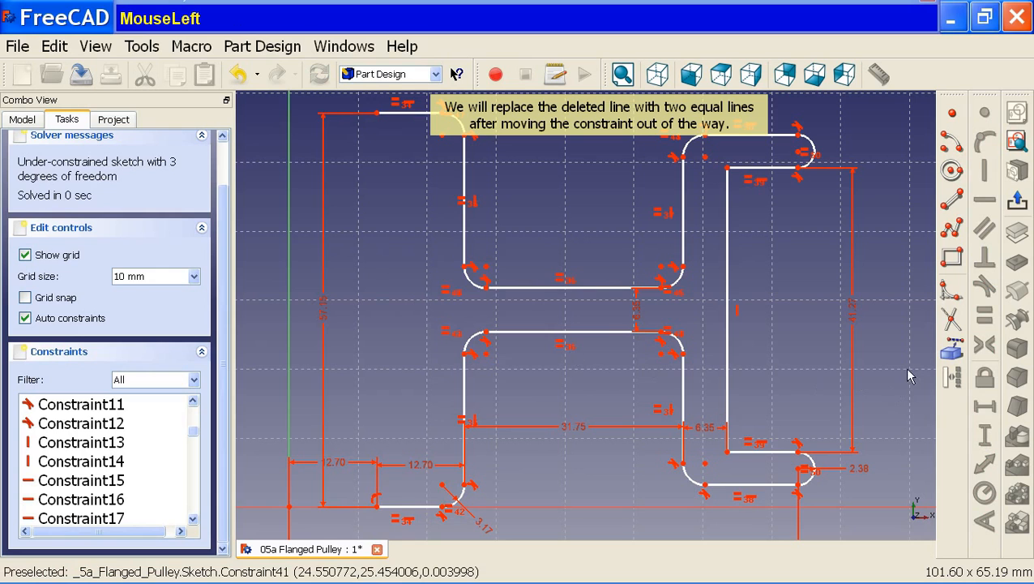
Draw a vertical polyline between the hub's open ends with two vertically constrained segments, about 7.6 mm and 6.6 mm long
click(952, 231)
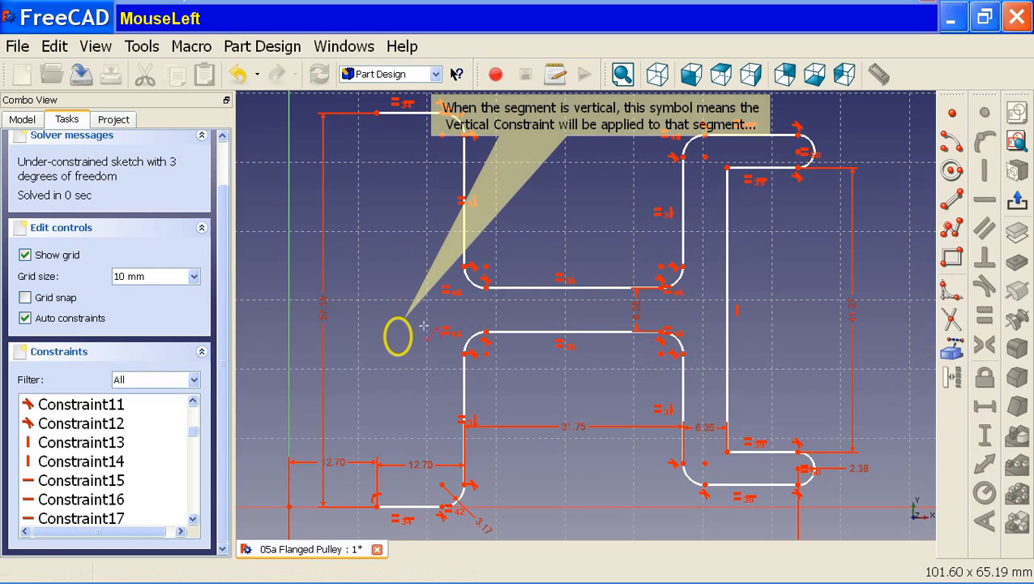
click(382, 369)
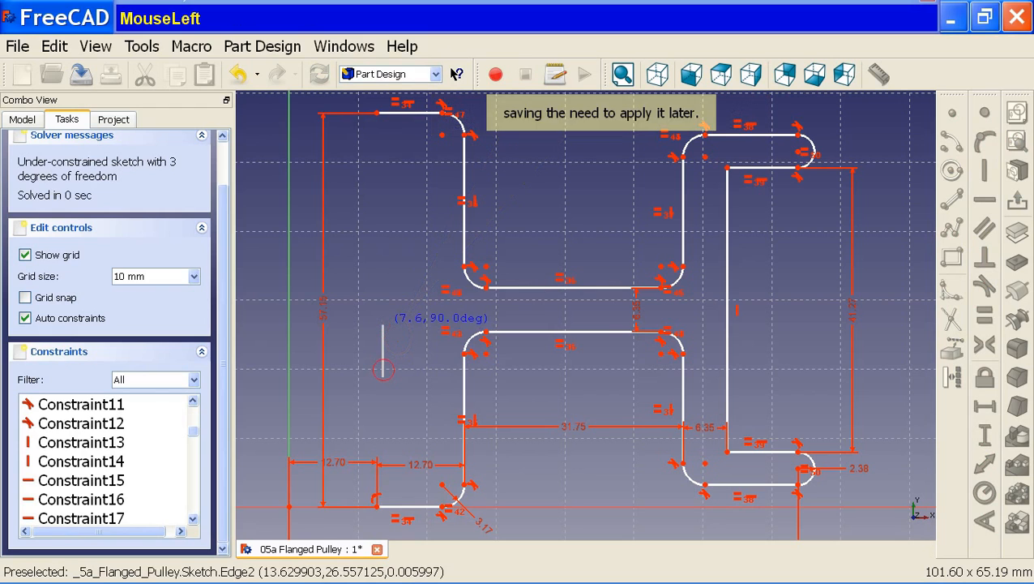
click(382, 322)
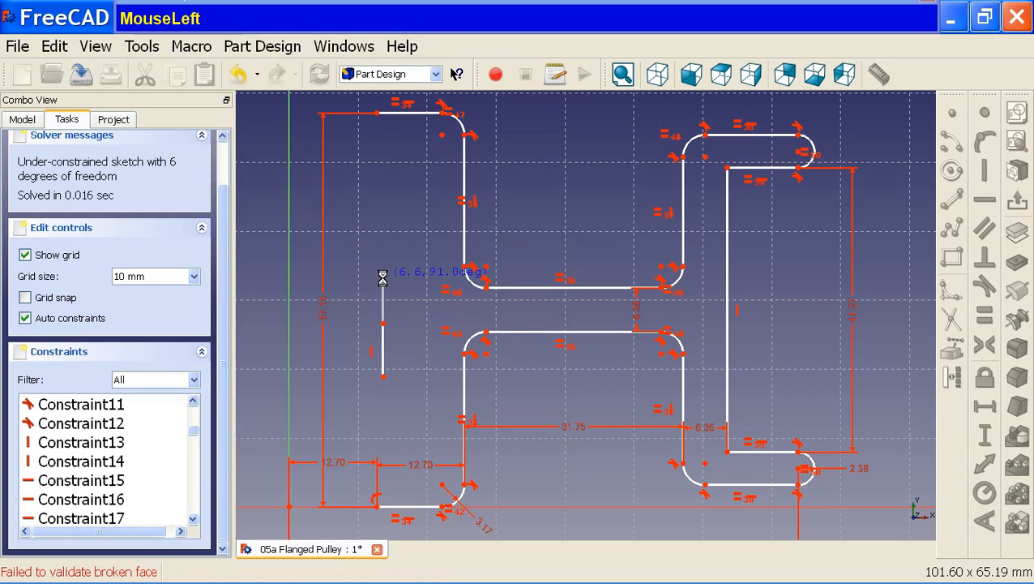
click(382, 278)
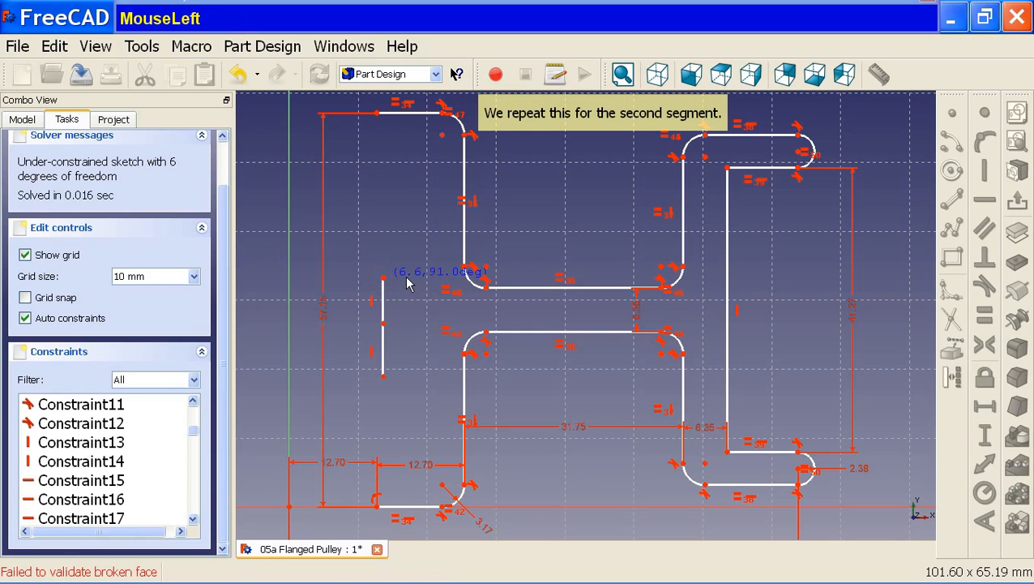
key(Escape)
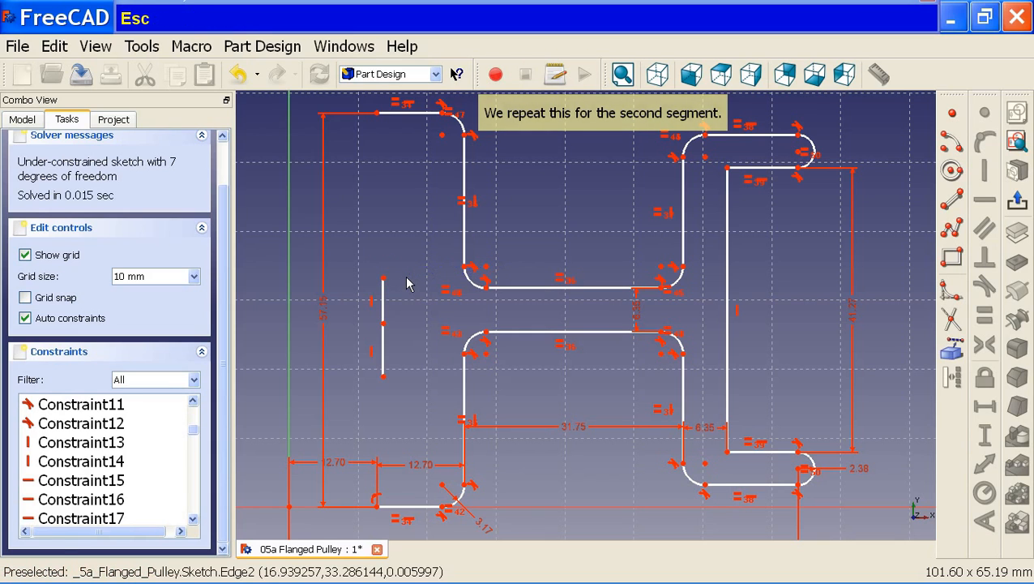
Constrain the two vertical segments of the hub's bore-side polyline to equal length
click(384, 347)
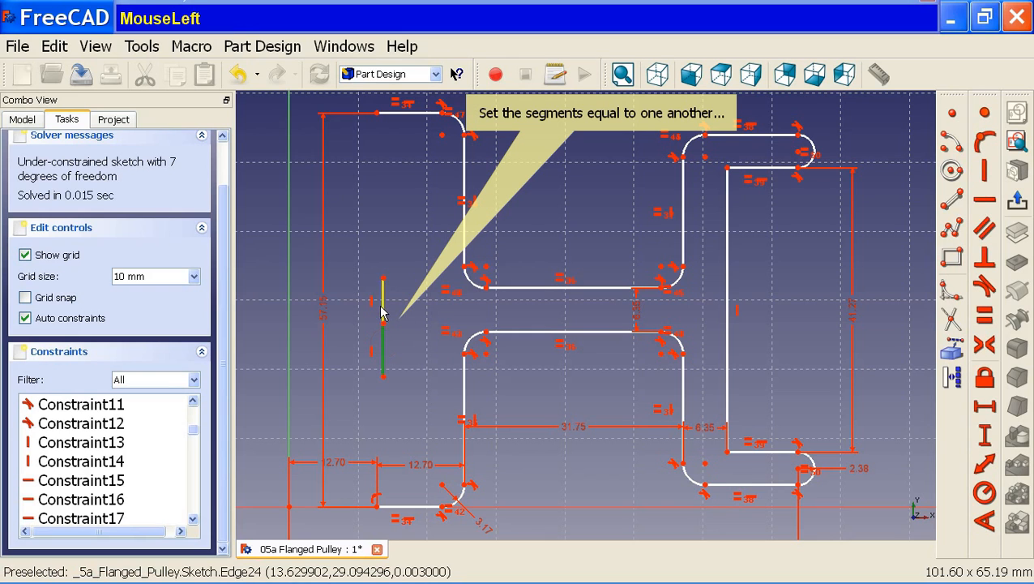
click(384, 314)
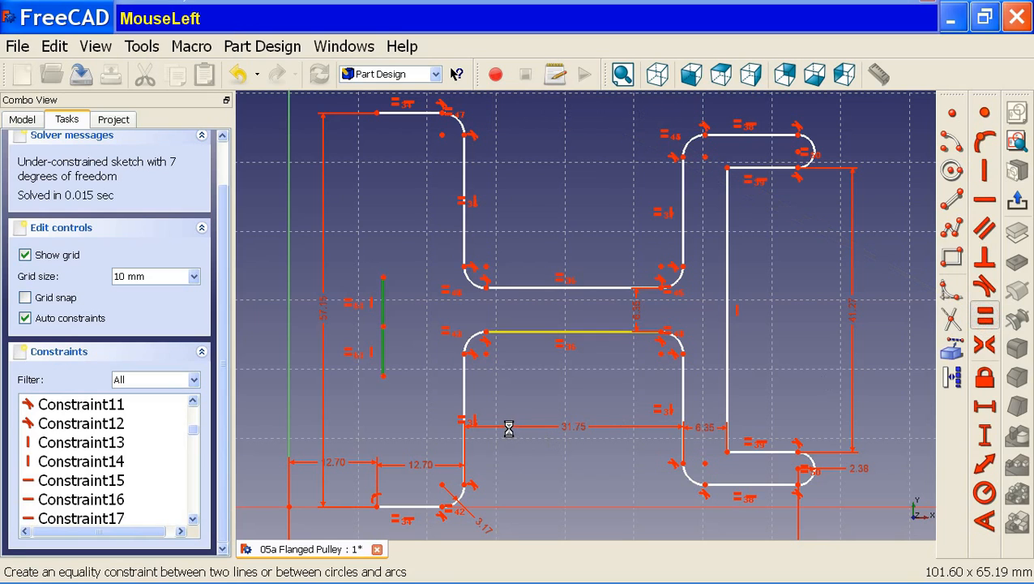
key(e)
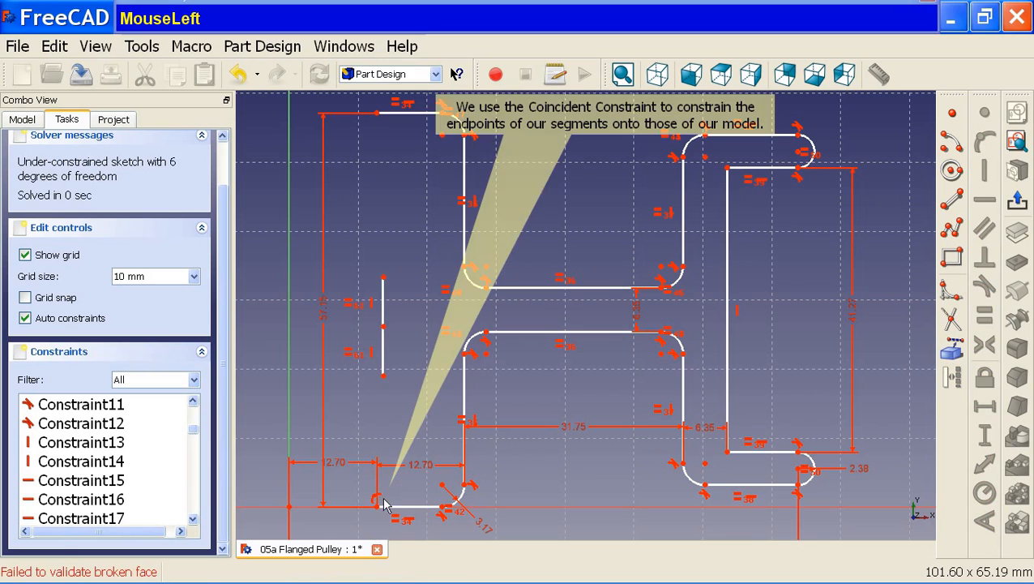
Make the outer ends of the bore-side polyline coincident with the hub's lower and upper open endpoints
click(376, 508)
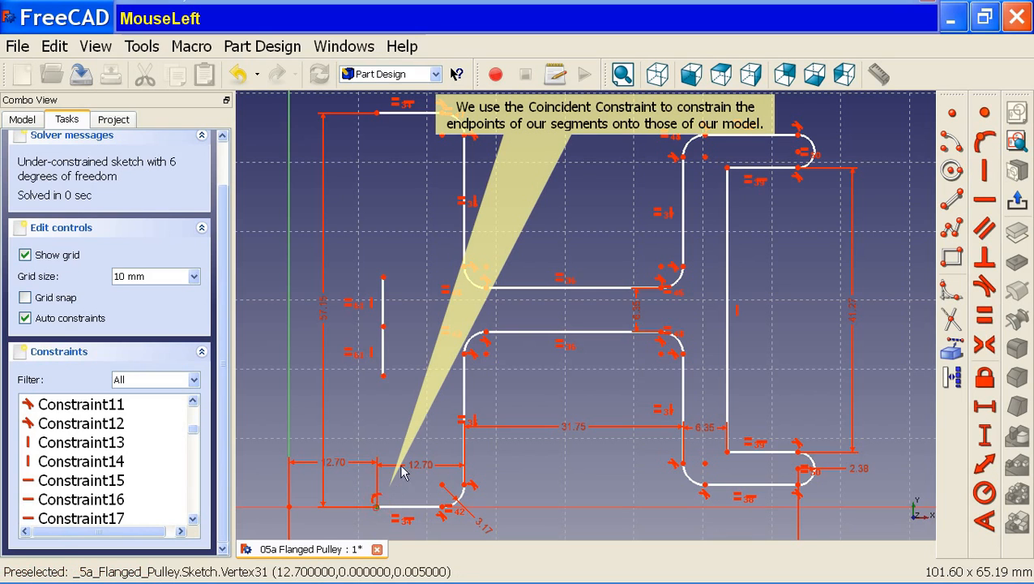
click(384, 379)
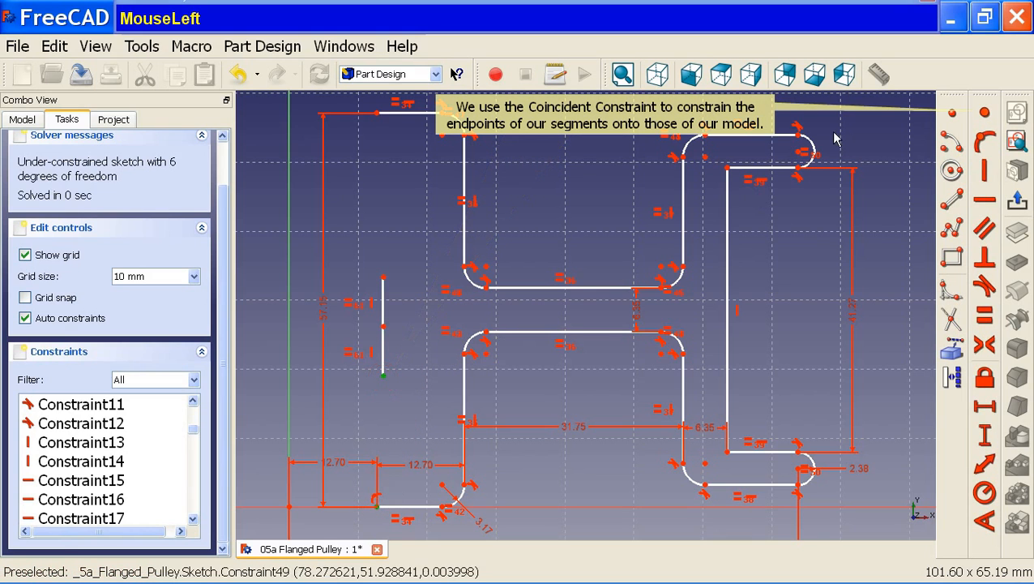
click(983, 108)
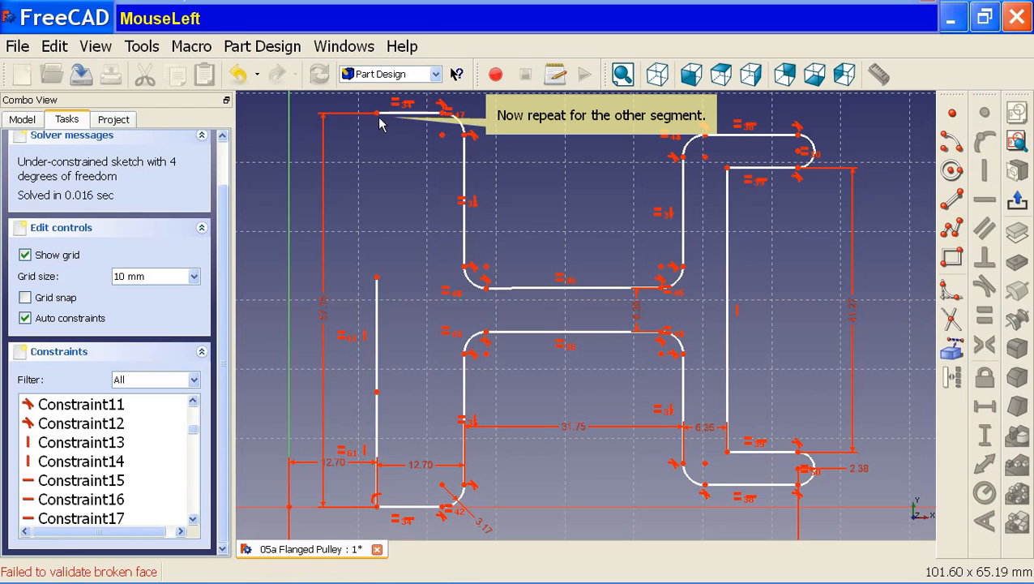
click(377, 113)
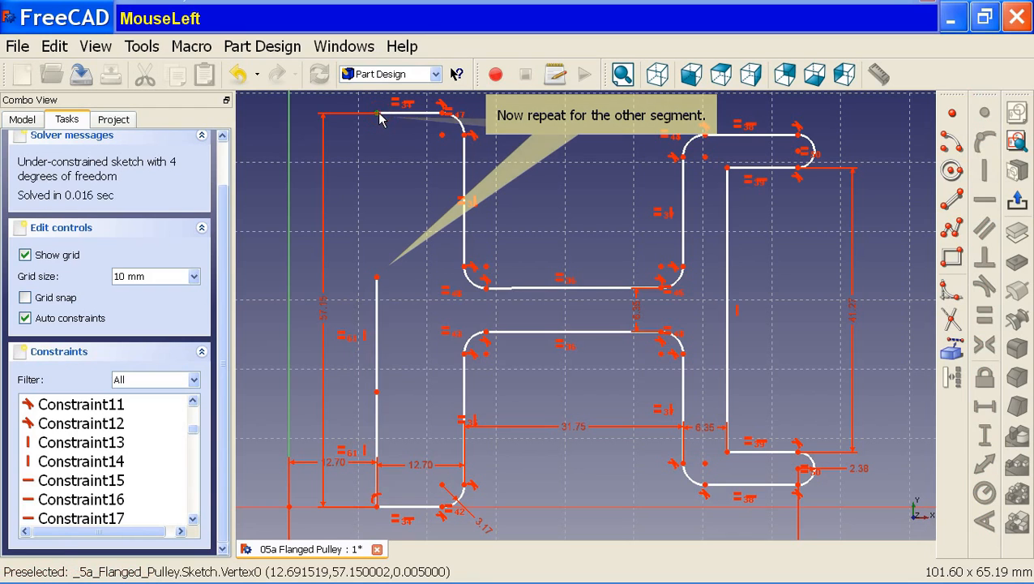
click(377, 279)
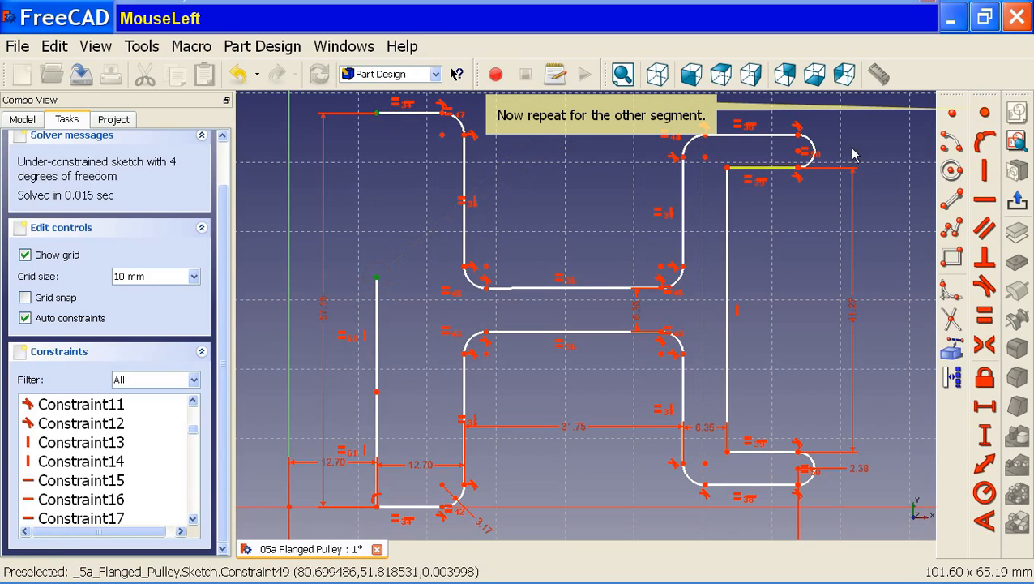
click(981, 120)
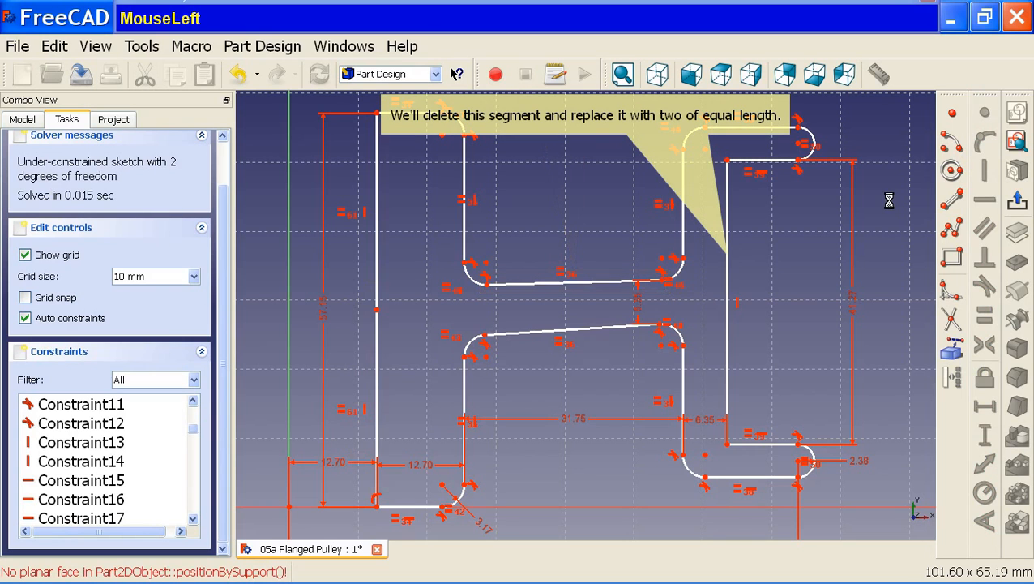
Replace the rim's vertical line between the flanges with a polyline of two vertically constrained segments, about 7.9 mm and 5.8 mm long
click(727, 334)
key(Delete)
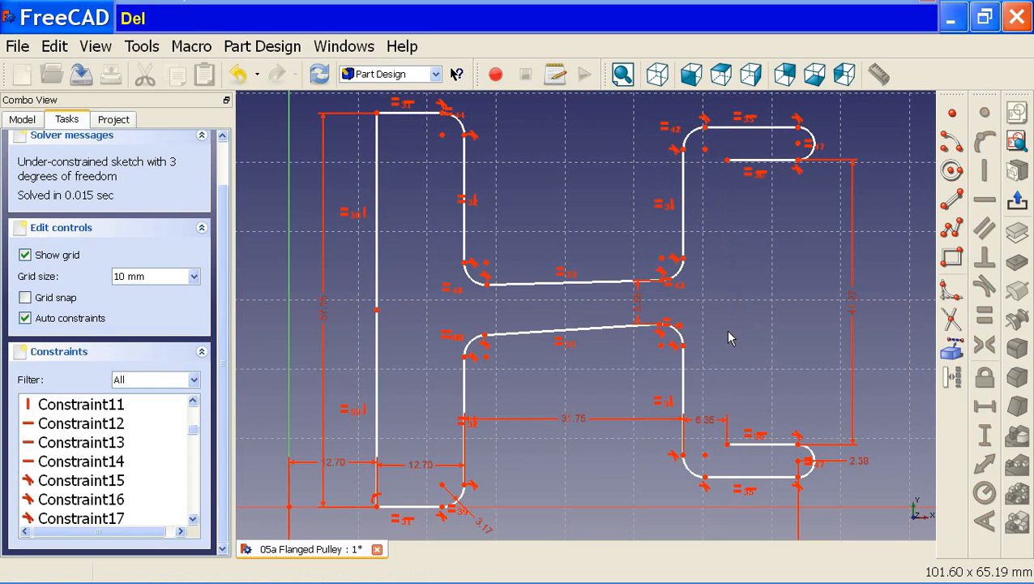
click(955, 231)
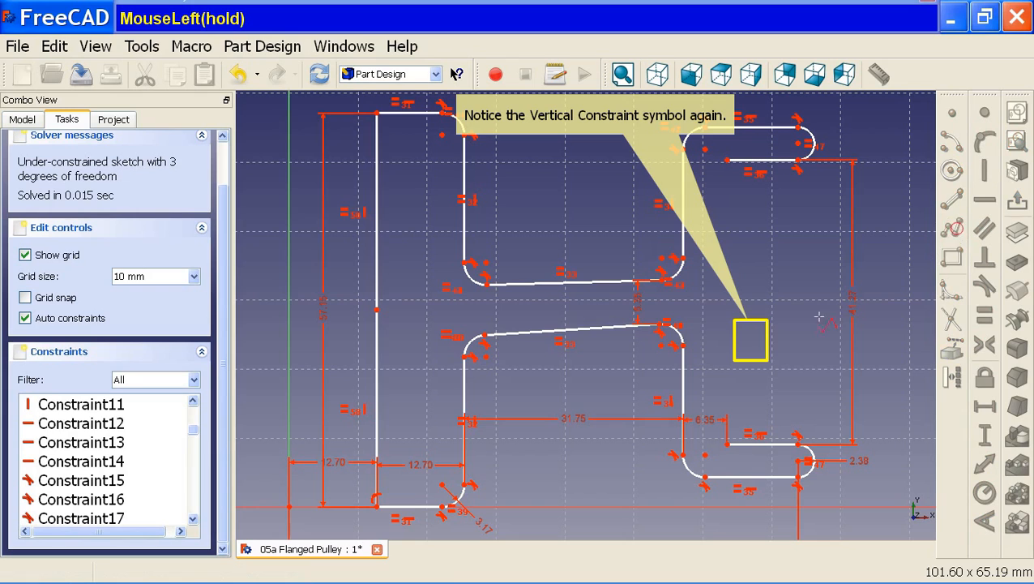
click(736, 372)
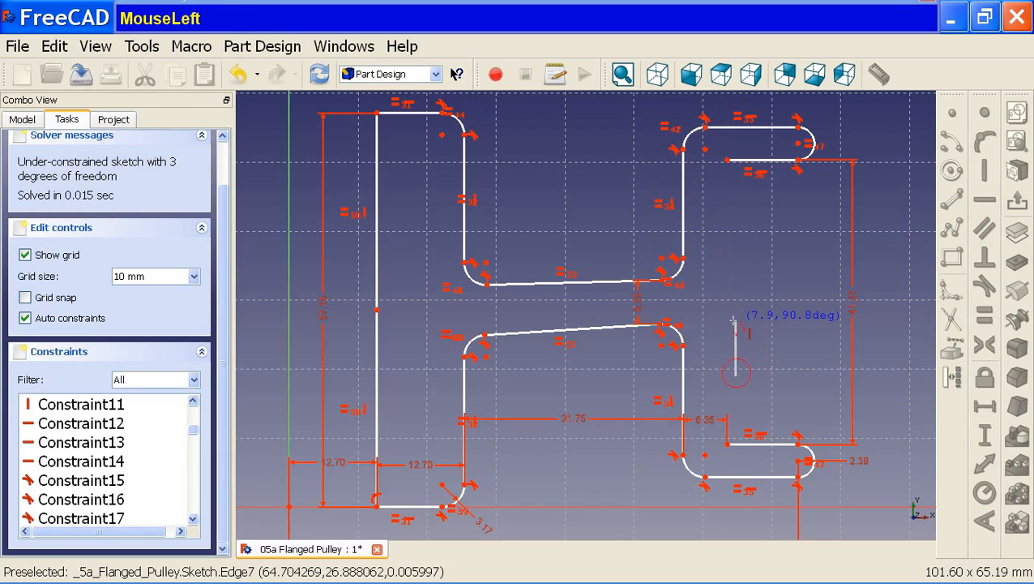
click(736, 322)
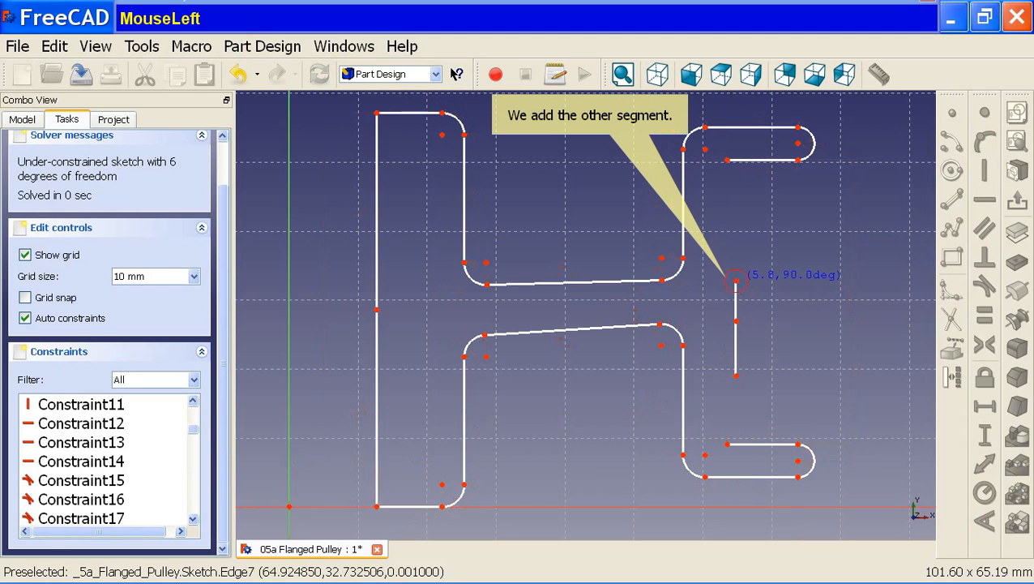
click(736, 282)
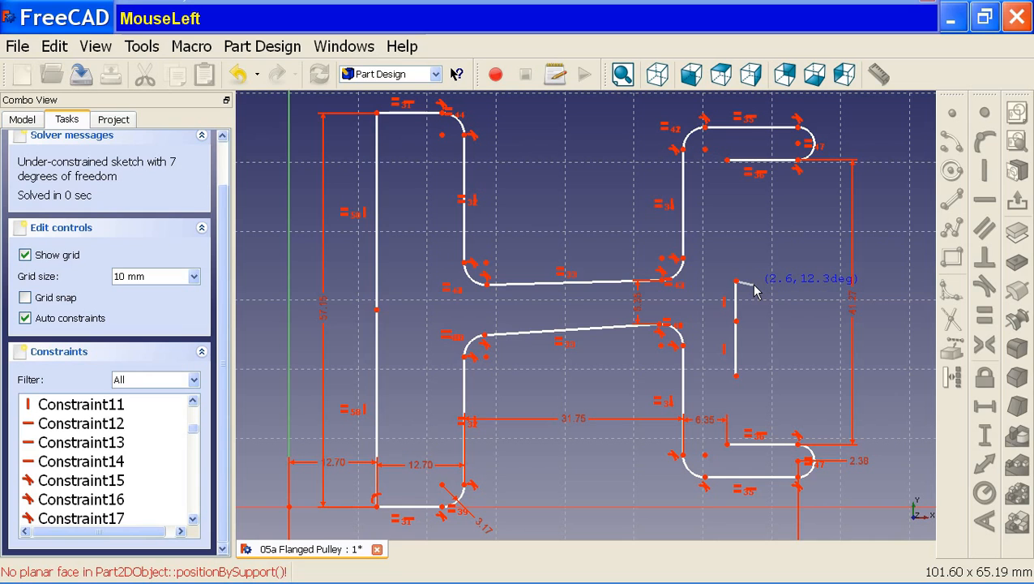
key(Escape)
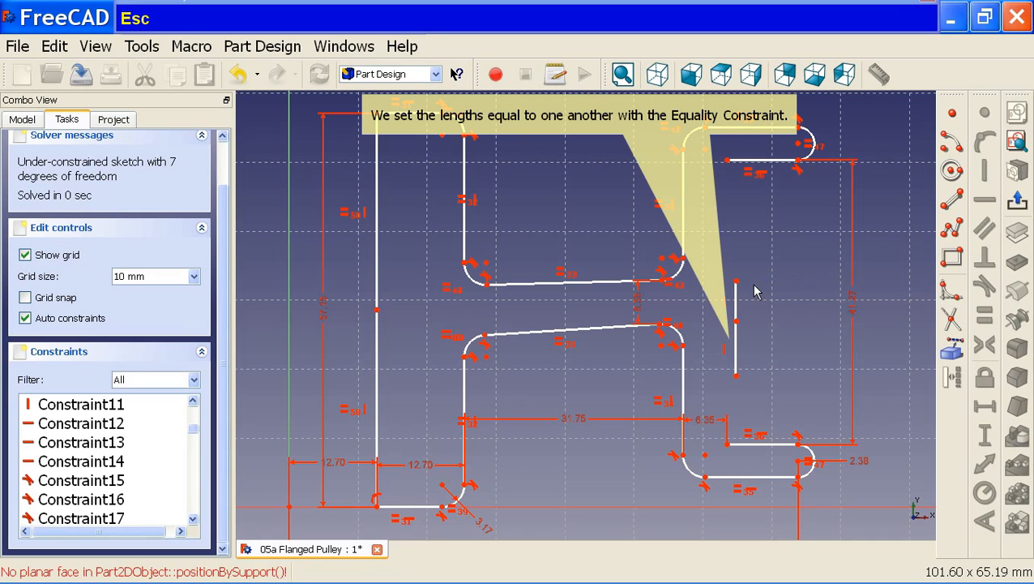
Constrain the two rim segments to equal length and make their outer ends coincident with the open endpoints of the lower and upper flanges
click(735, 350)
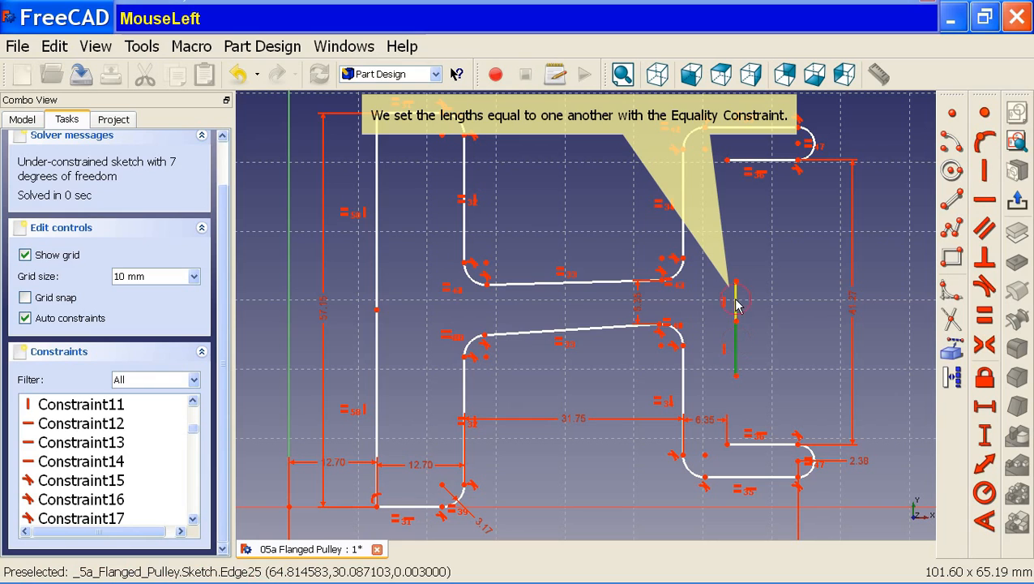
click(985, 318)
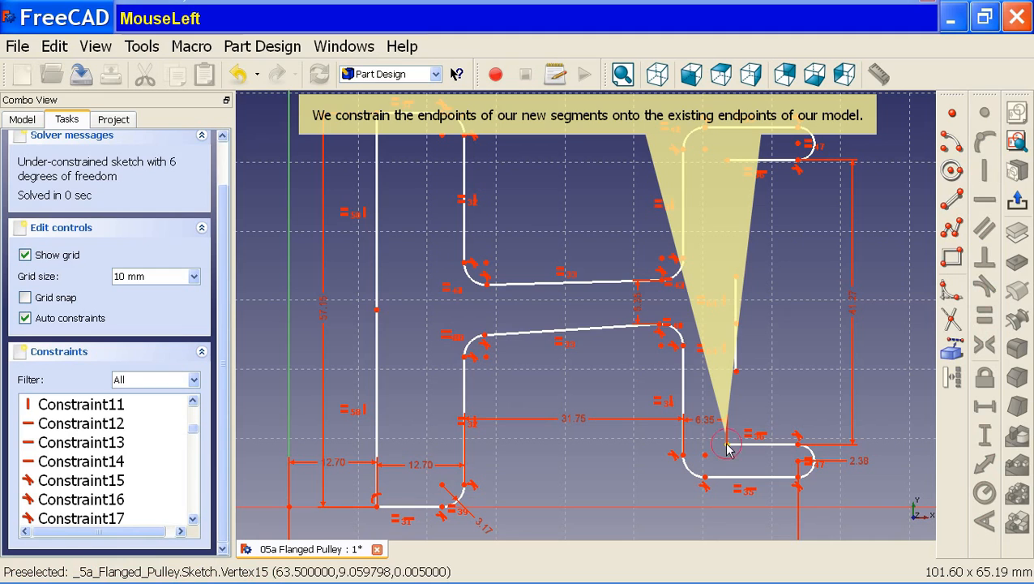
drag(727, 450, 738, 379)
click(736, 372)
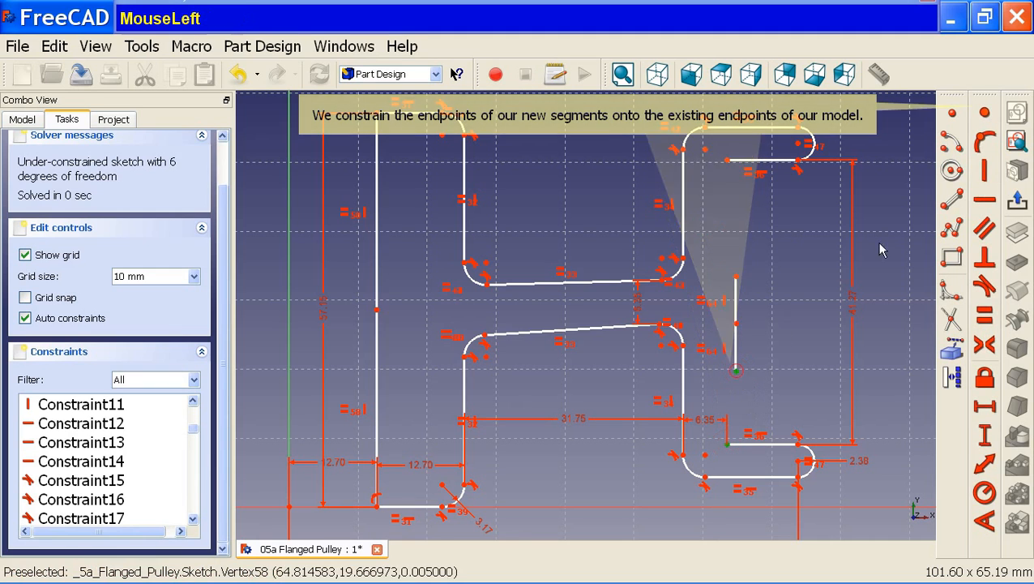
click(990, 115)
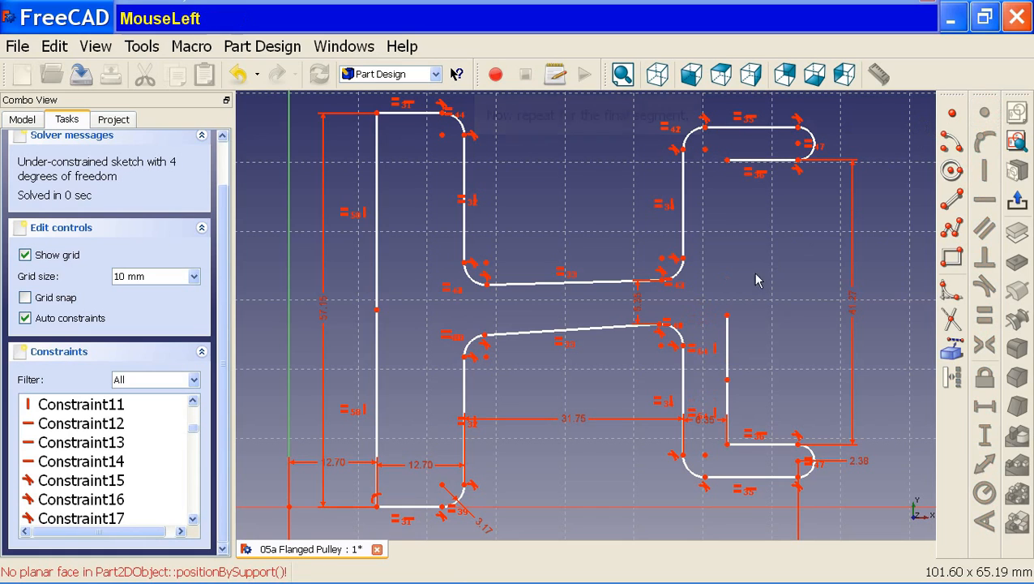
click(727, 316)
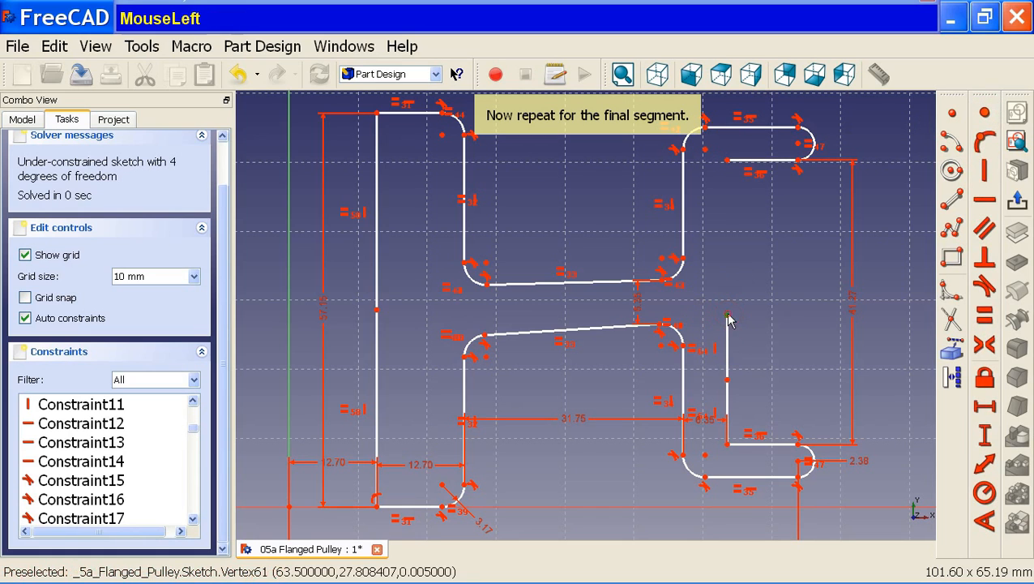
click(728, 161)
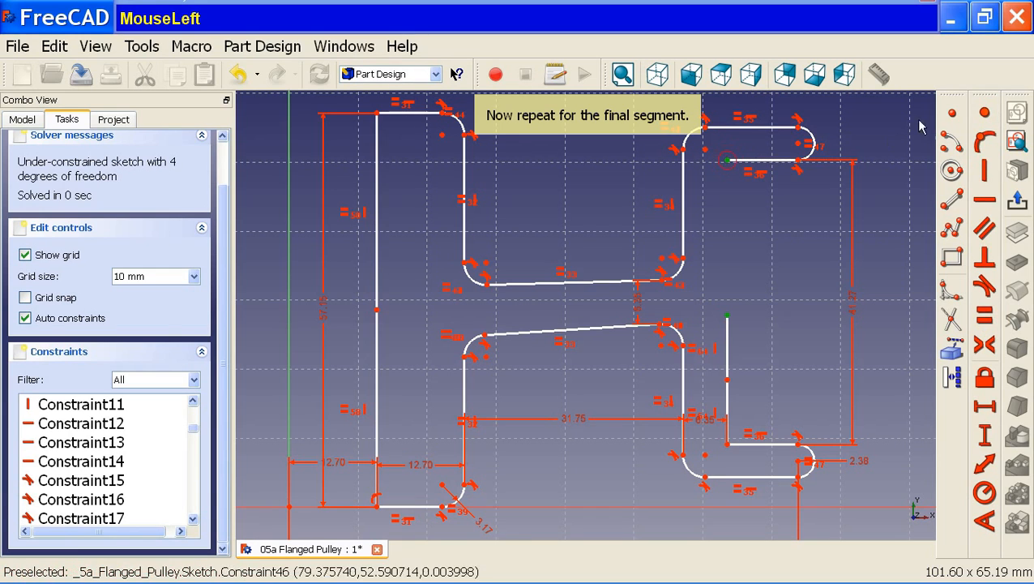
click(987, 111)
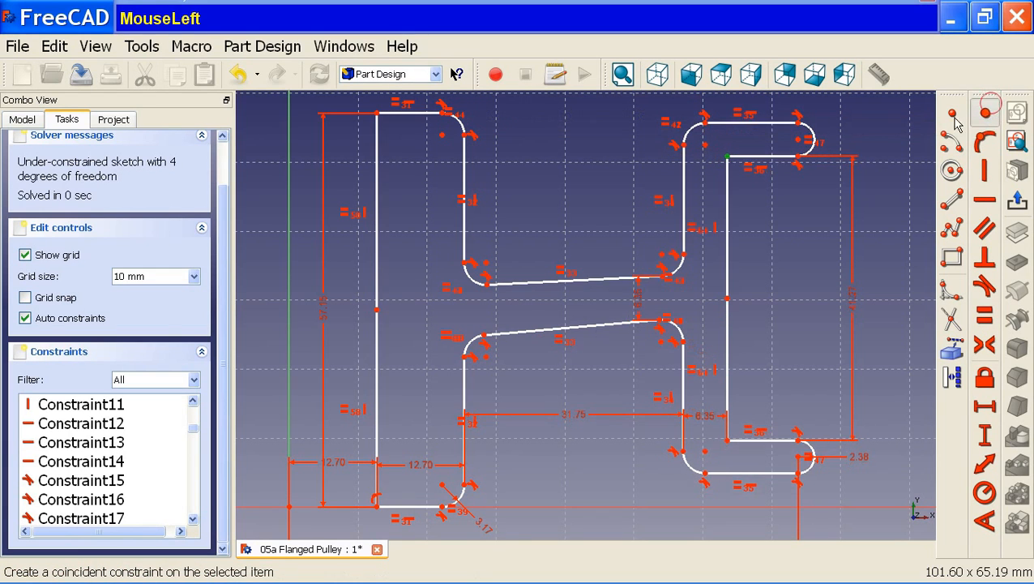
Draw a horizontal line from the hub's bore-side midpoint to the rim's midpoint and convert it to construction geometry
click(953, 198)
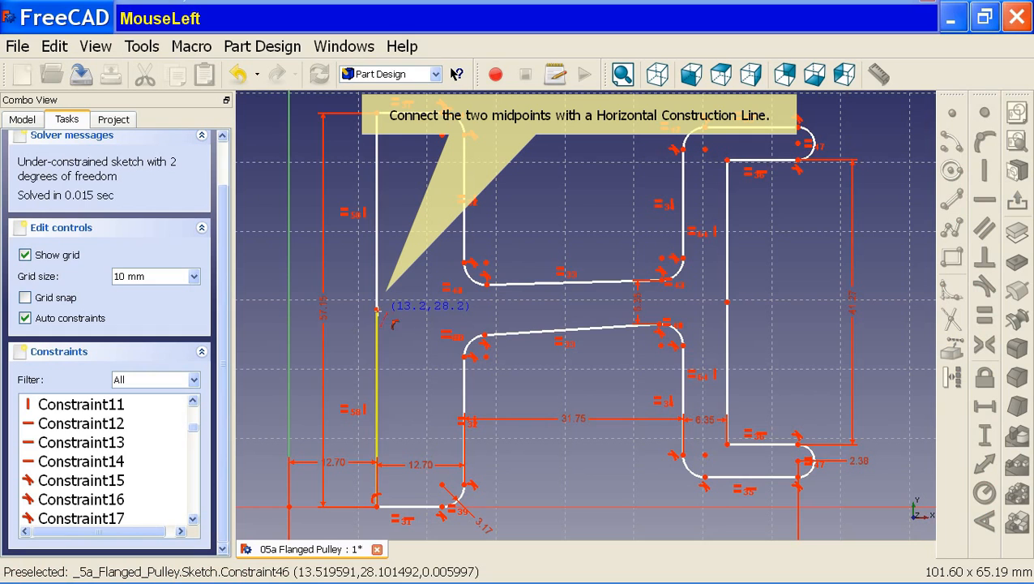
click(377, 311)
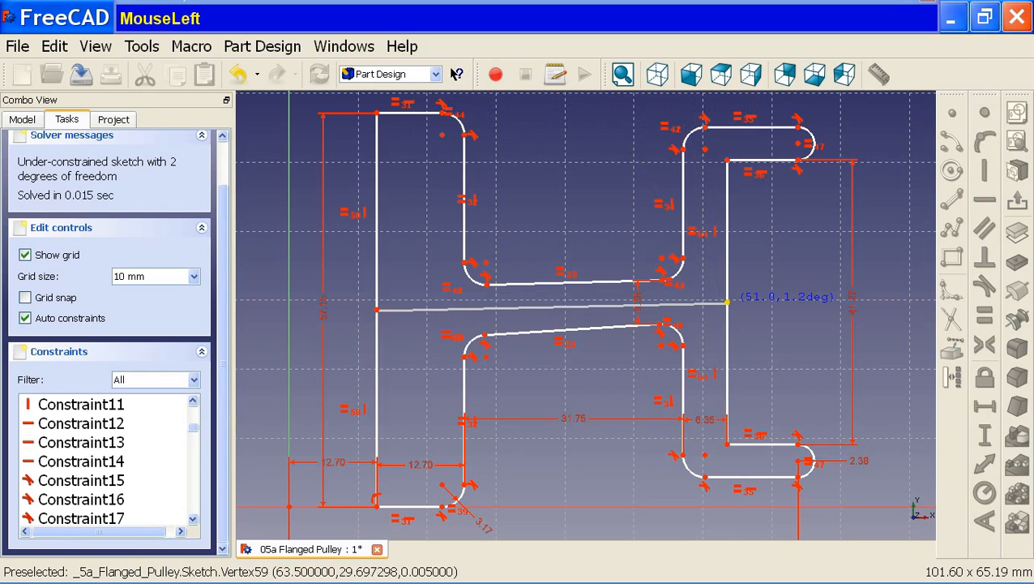
click(727, 302)
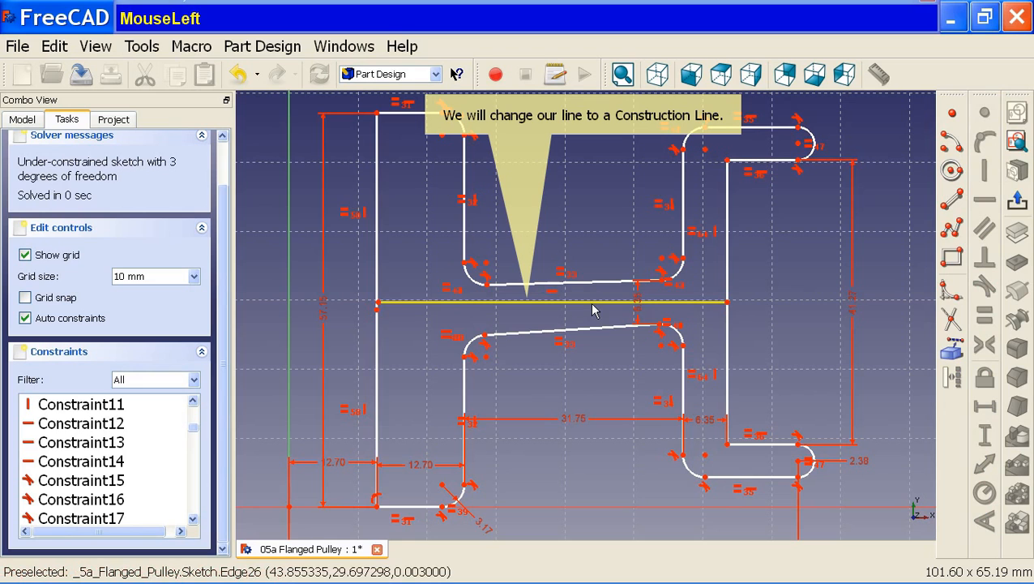
click(592, 304)
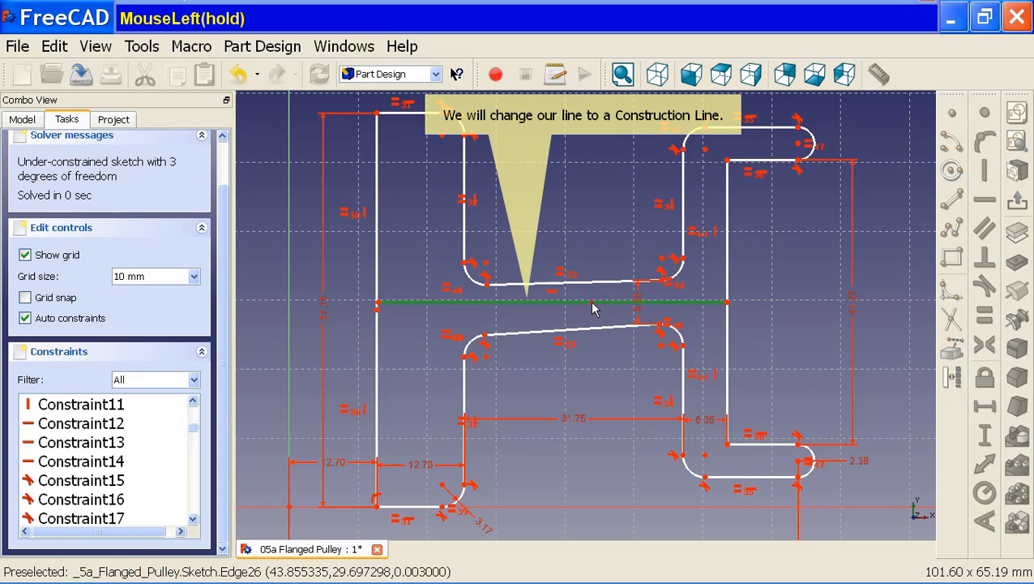
click(954, 376)
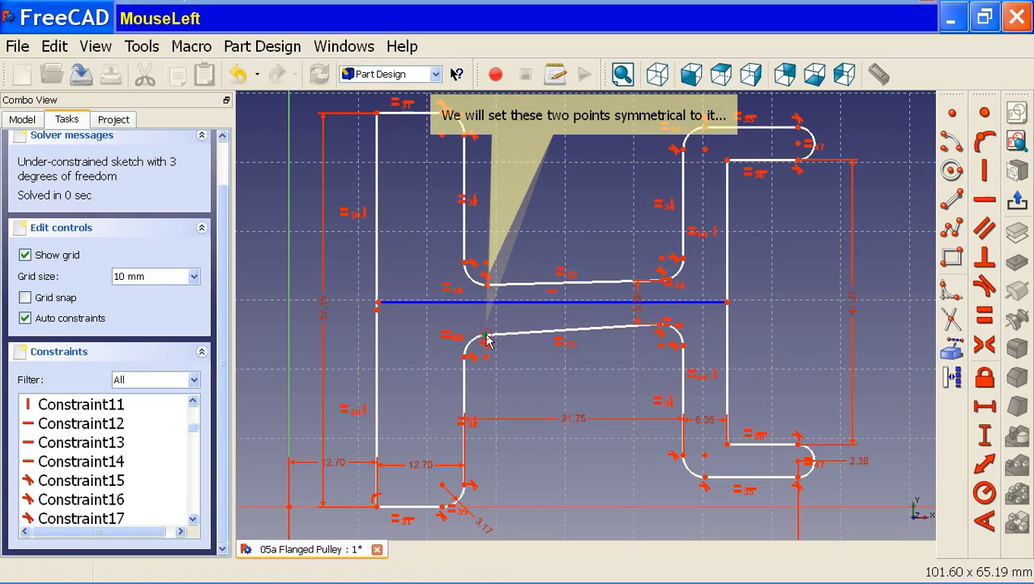
Constrain the hub-side endpoints of the web's upper and lower lines symmetrically about the horizontal construction line
click(485, 337)
click(471, 302)
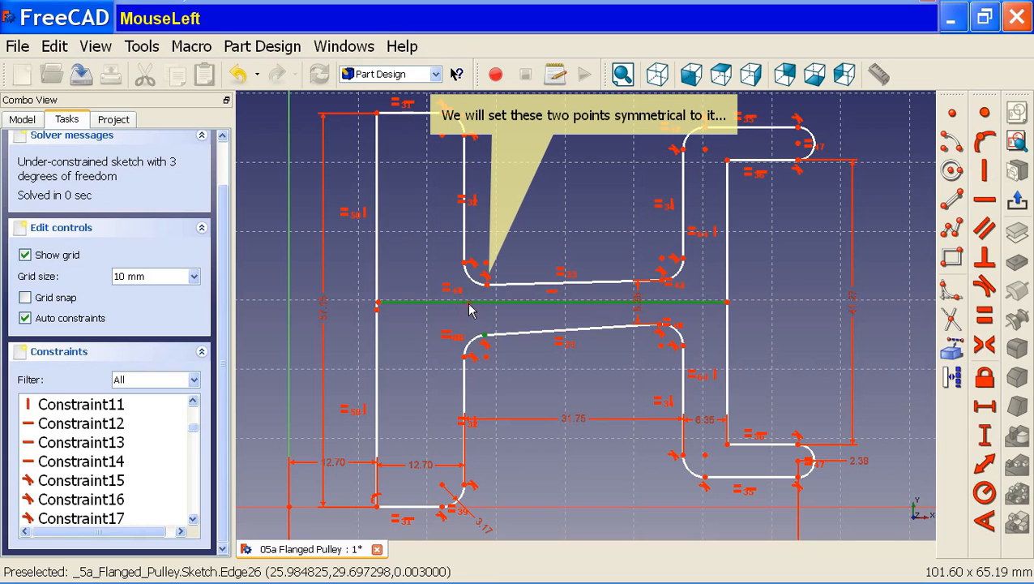
click(486, 291)
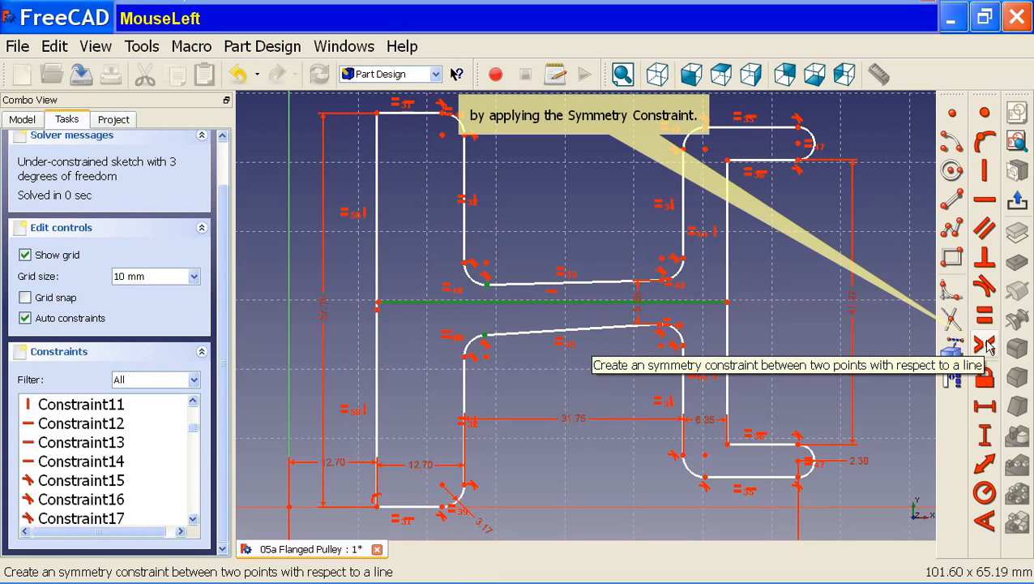
click(986, 345)
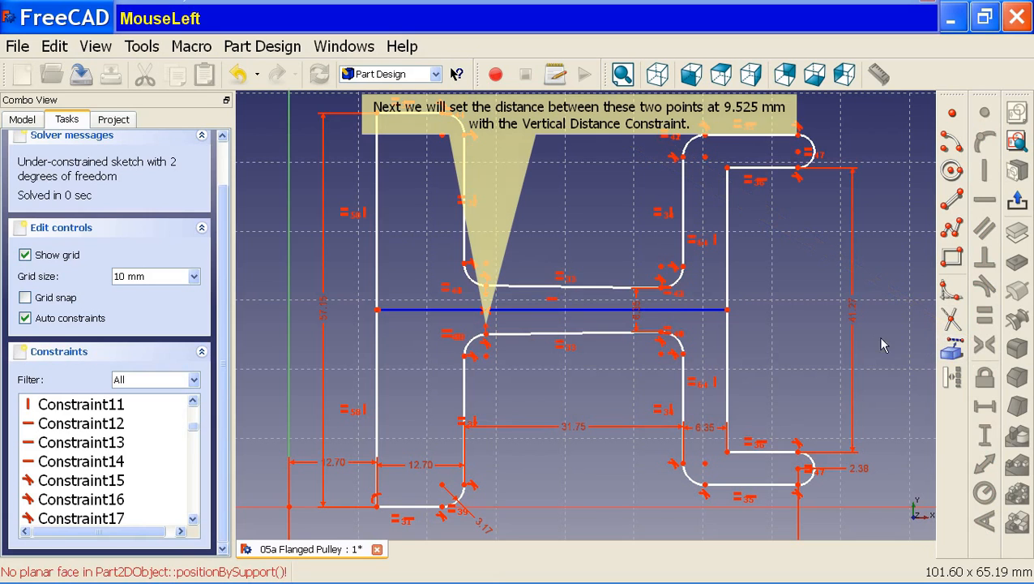
Set a vertical distance constraint of 9.525 mm between the hub-side endpoints of the web's upper and lower lines
click(485, 336)
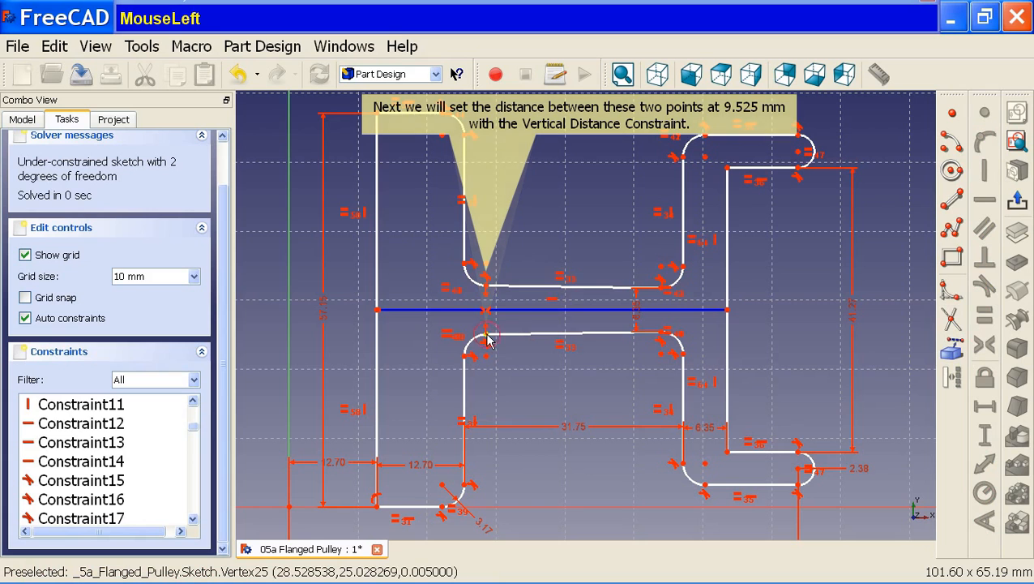
click(485, 287)
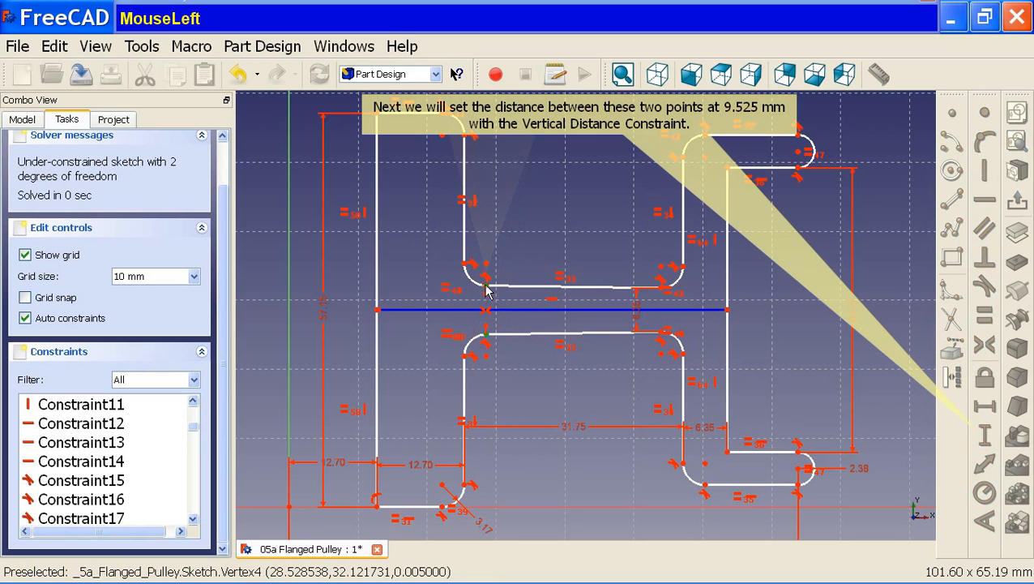
click(985, 433)
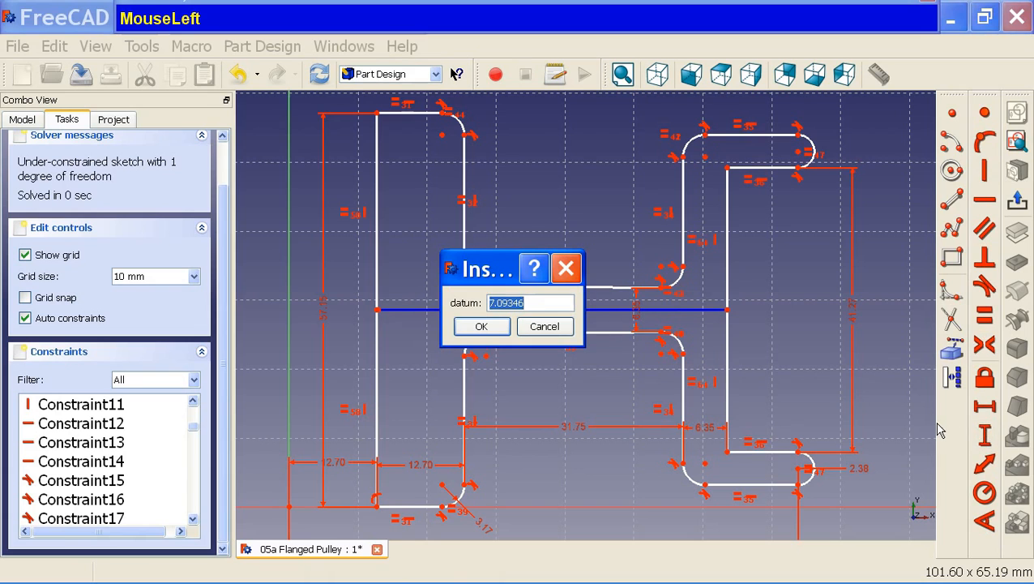
text(9.525)
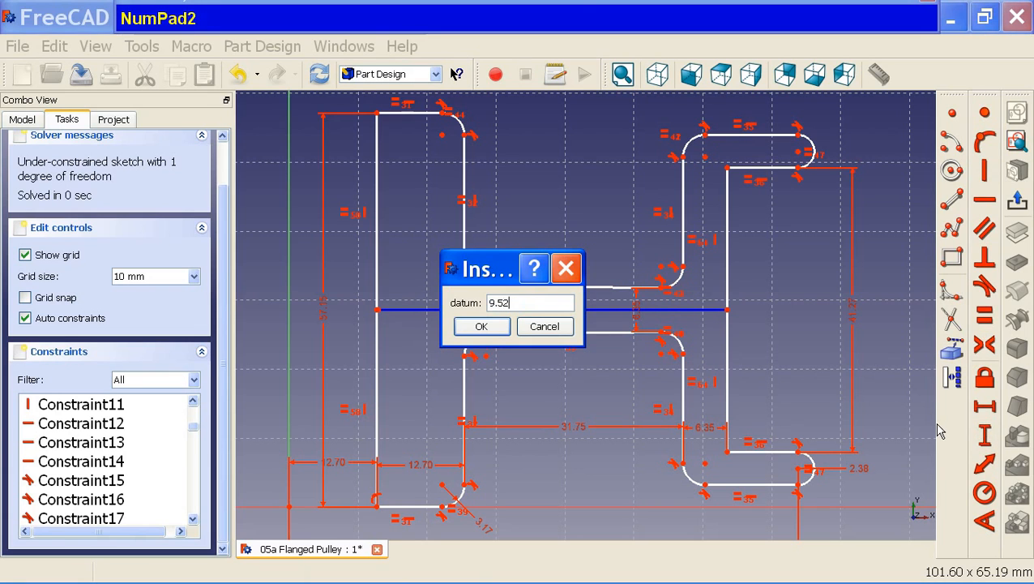
click(493, 331)
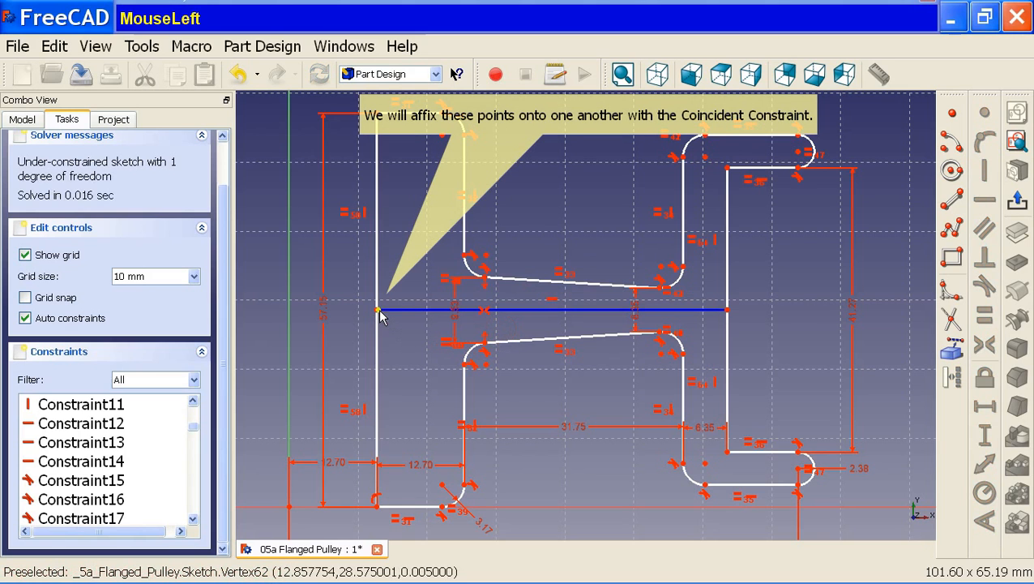
Make the construction line's hub-side endpoint coincident with the midpoint of the hub's bore-side edge, and close the sketch
drag(404, 330, 381, 311)
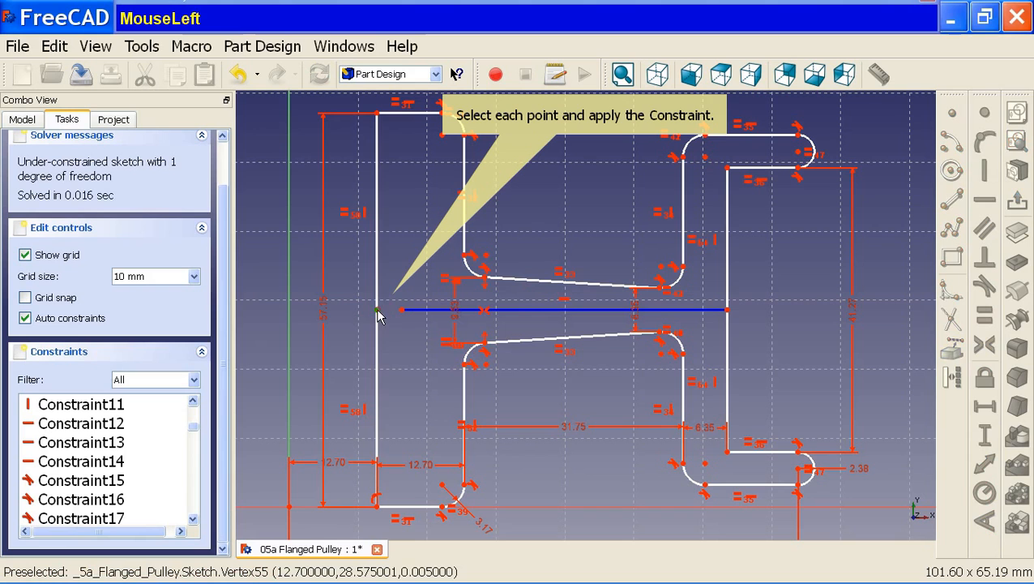
click(377, 311)
click(400, 309)
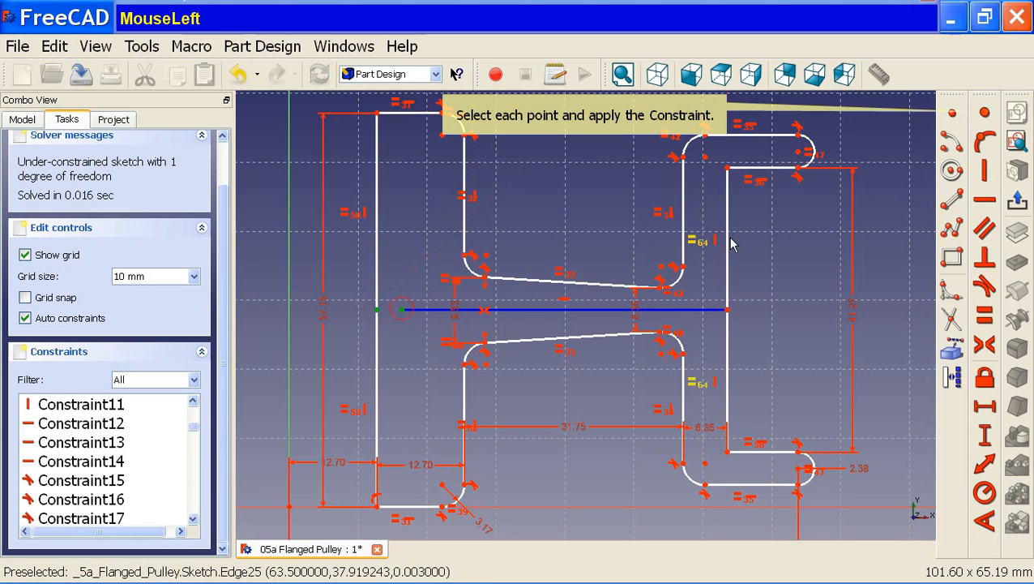
click(986, 112)
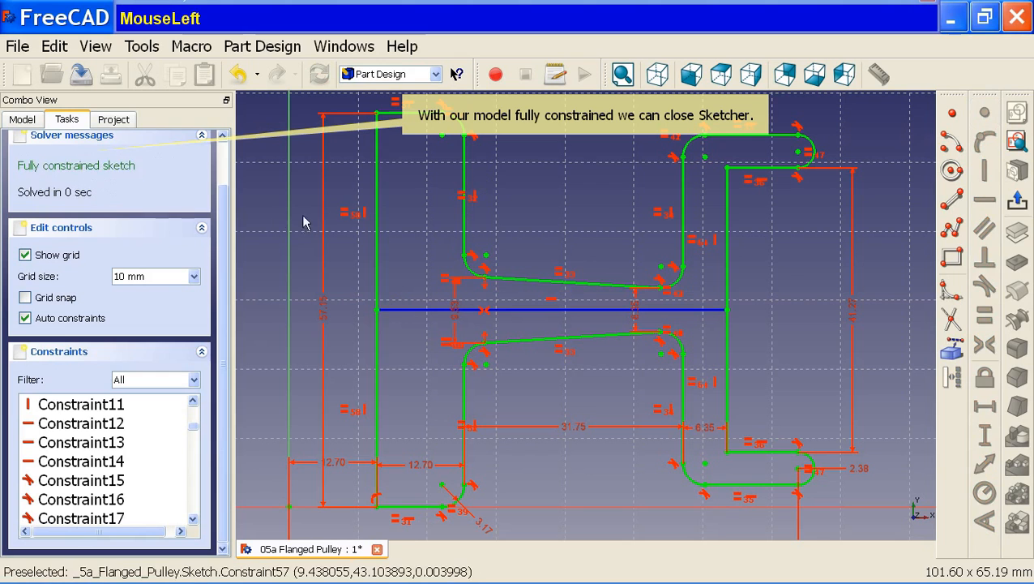
drag(225, 220, 226, 205)
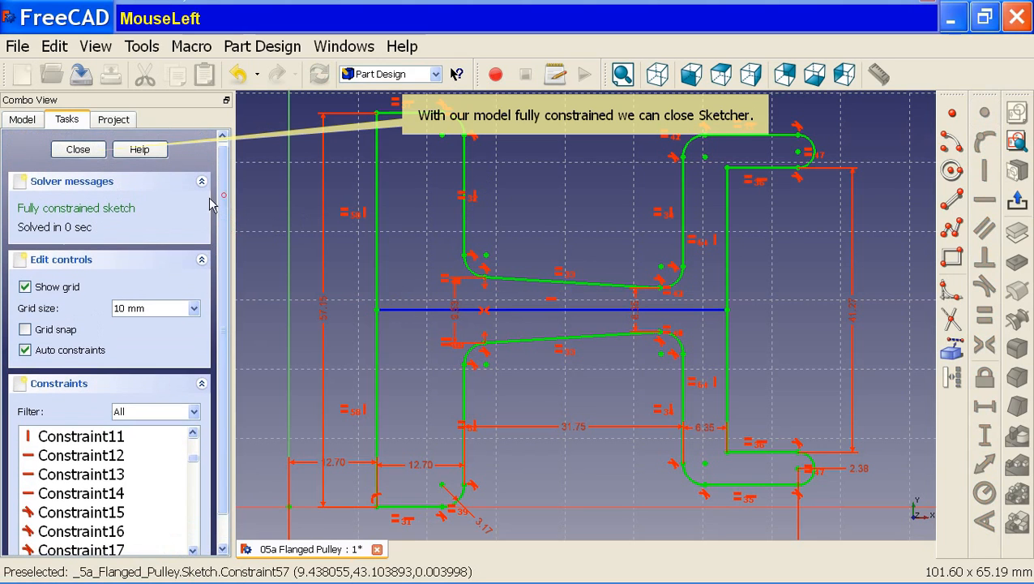
click(81, 146)
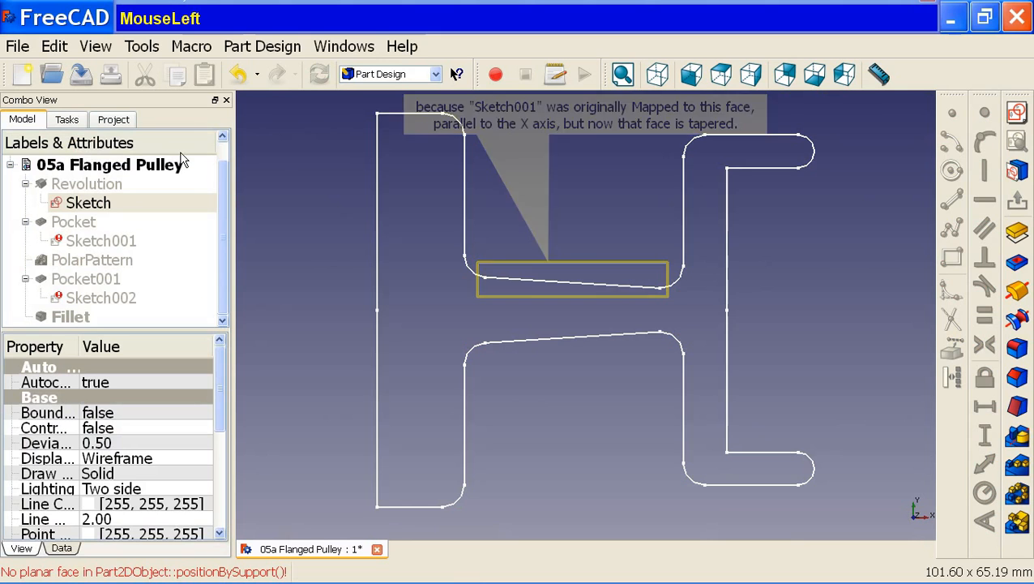
Switch to the axonometric view, hide Sketch and make the Revolution feature visible
click(658, 74)
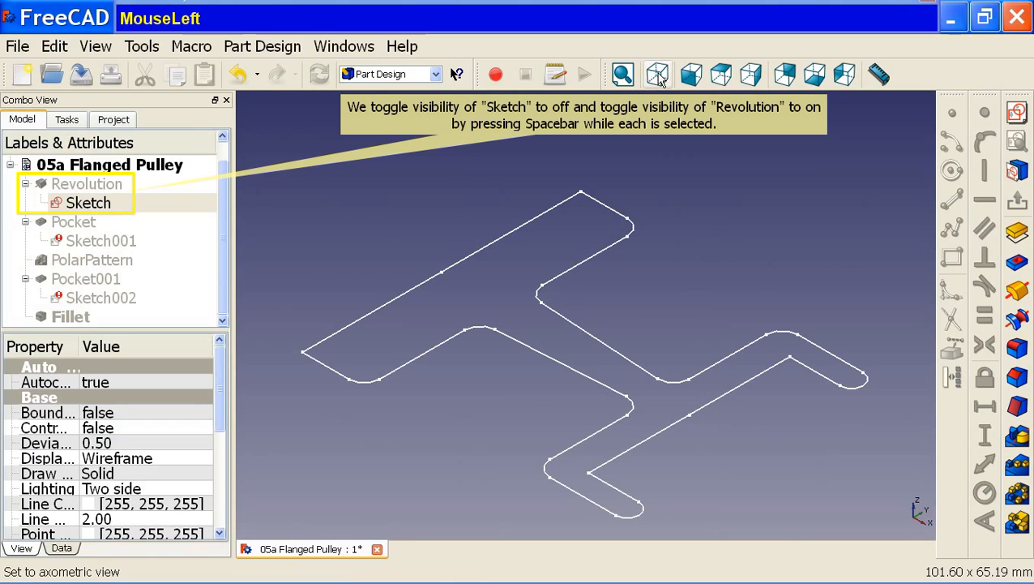
scroll(585, 314, down, 3)
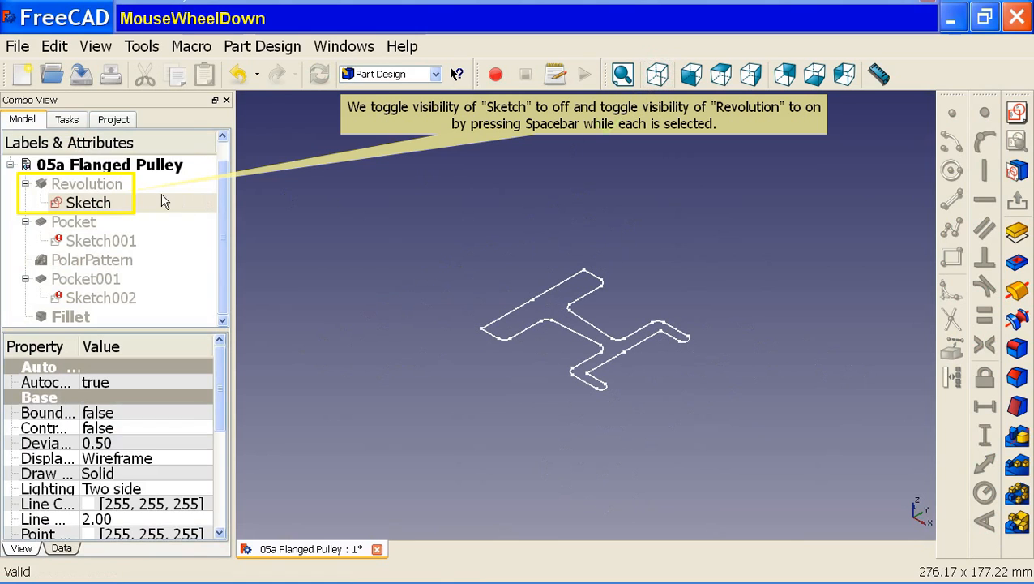
key(space)
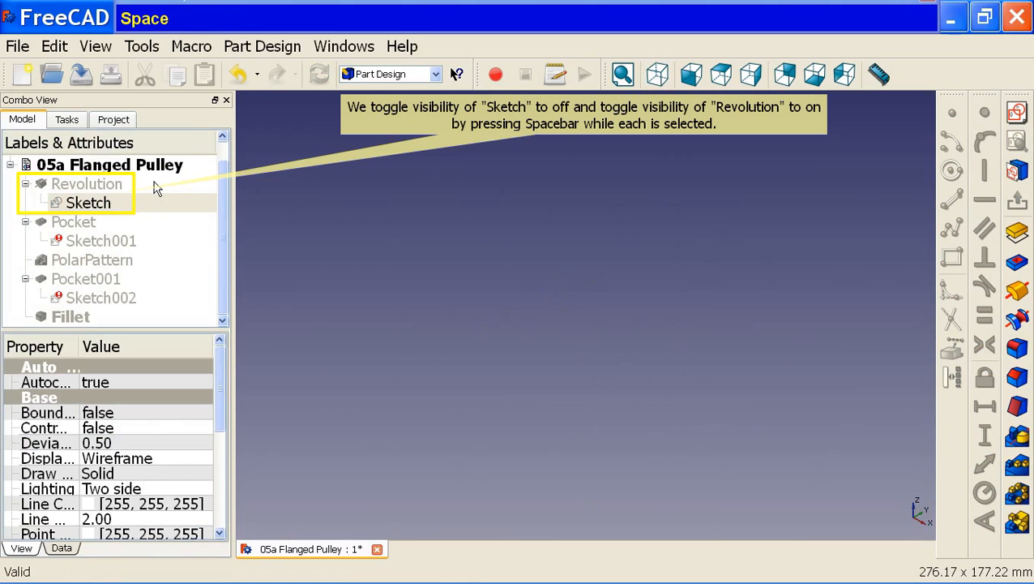
click(156, 186)
key(space)
click(273, 183)
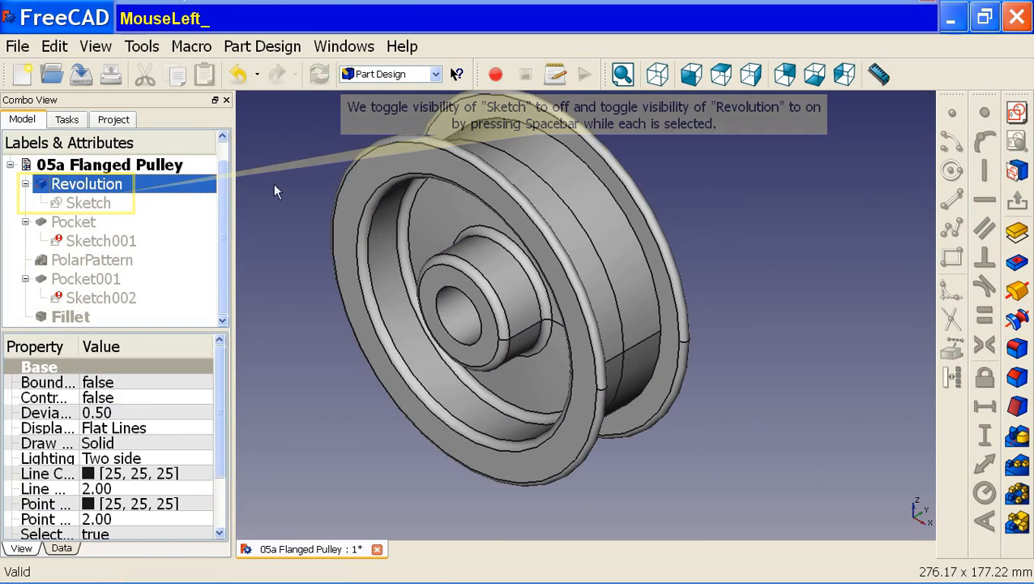
Map Sketch001 onto the flat annular front flange face of Revolution and close the reopened sketch
middle_drag(310, 147, 371, 191)
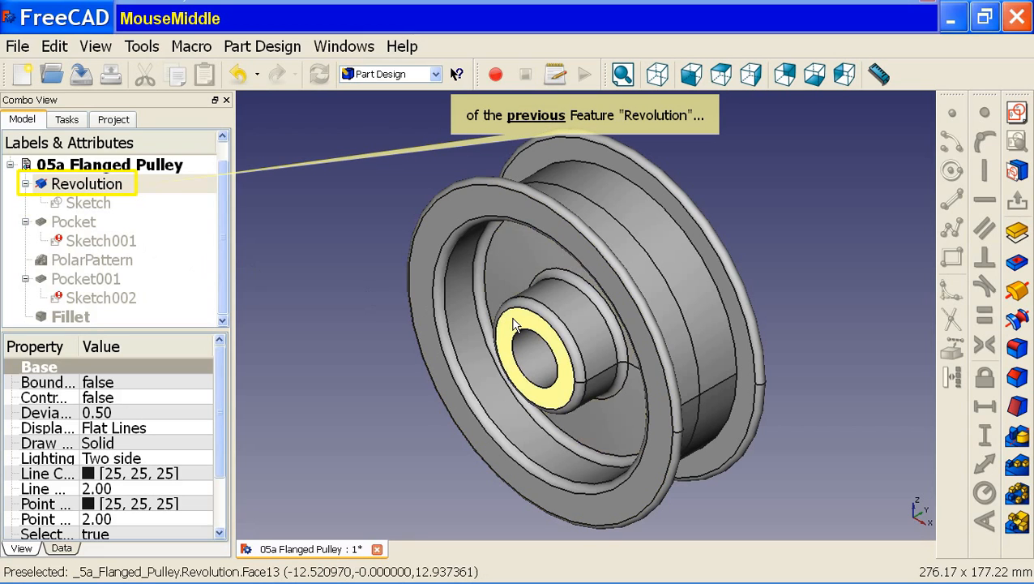
click(122, 240)
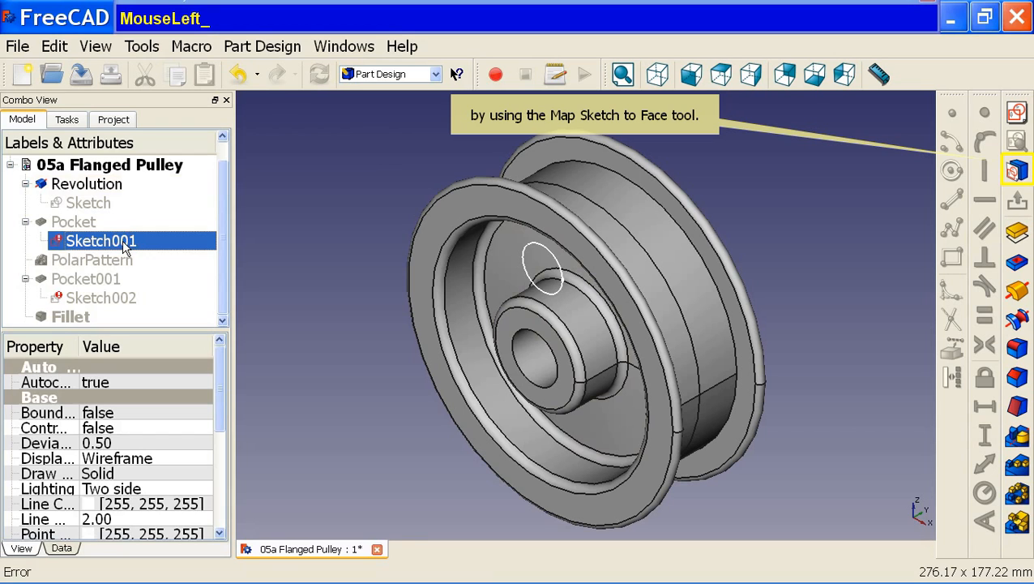
key(space)
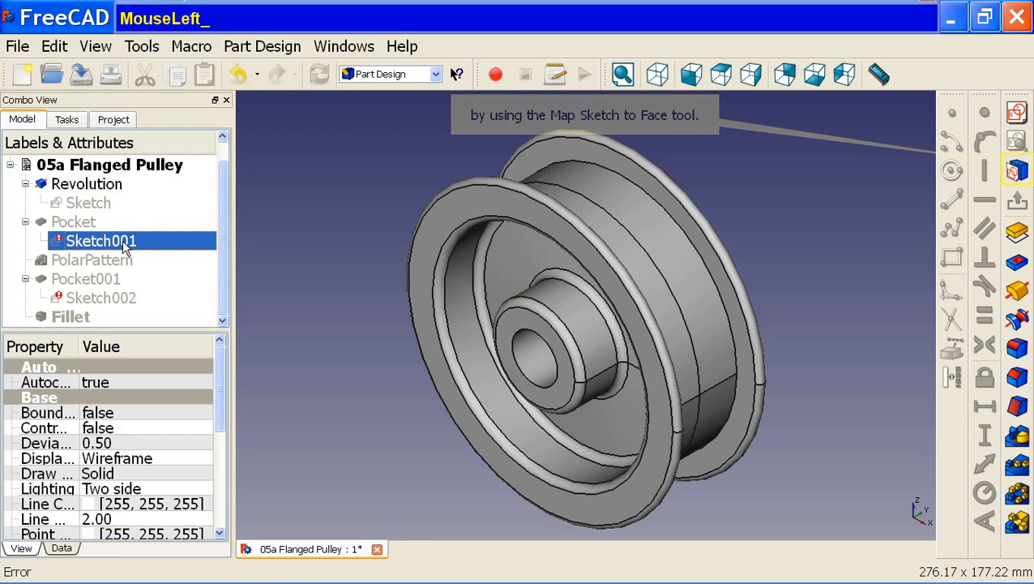
click(558, 232)
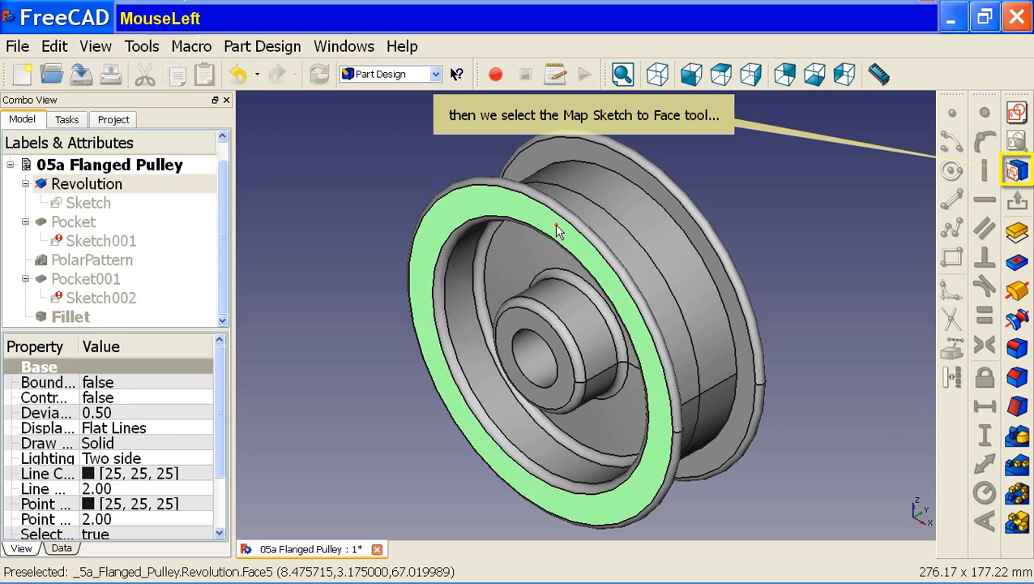
click(1020, 173)
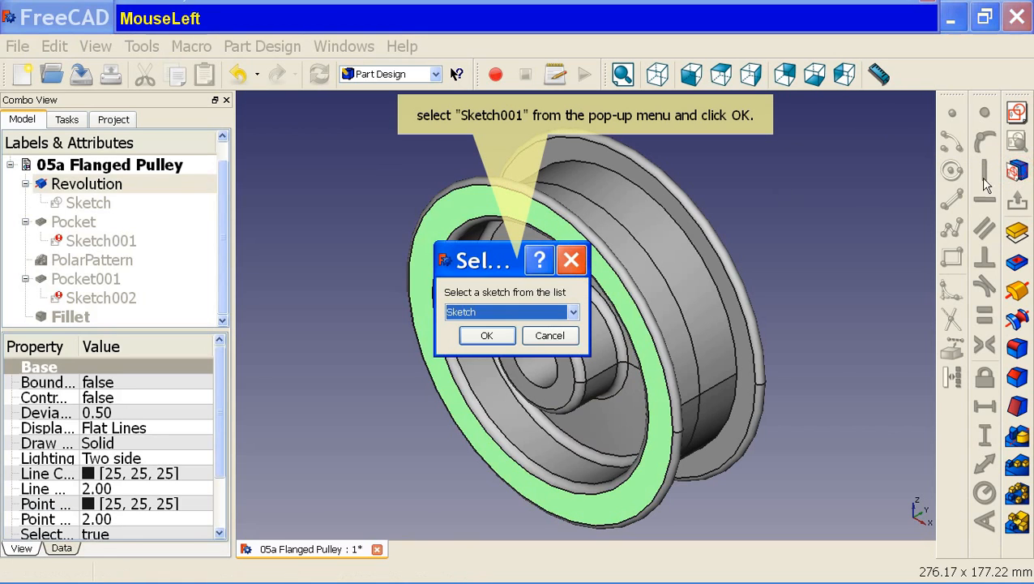
click(573, 313)
click(531, 340)
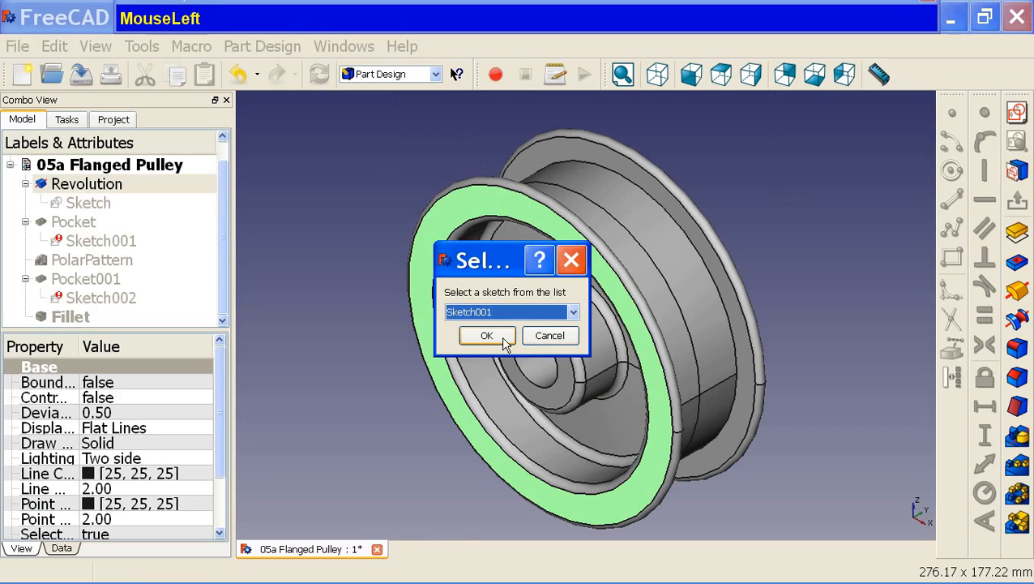
click(504, 341)
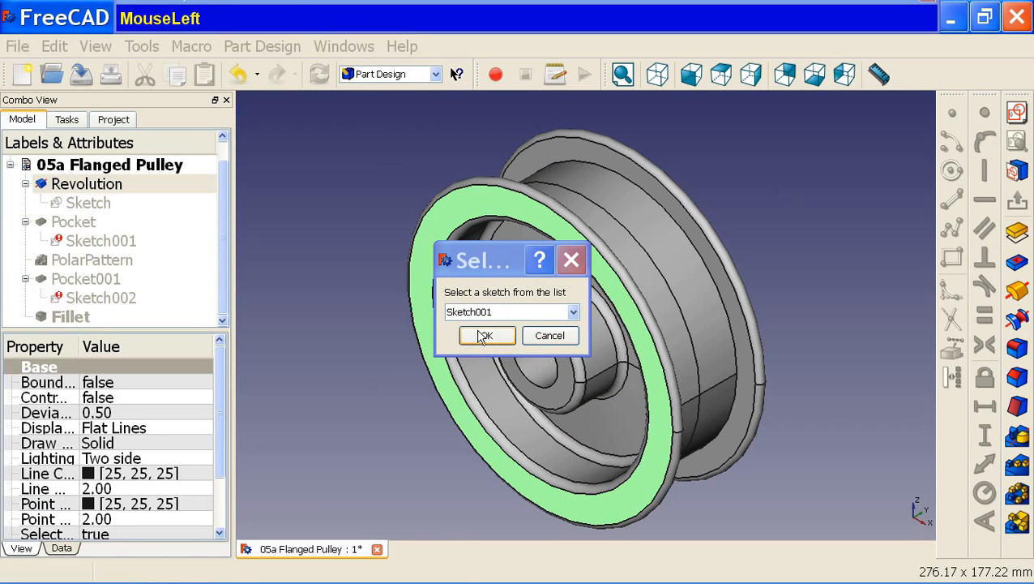
click(483, 339)
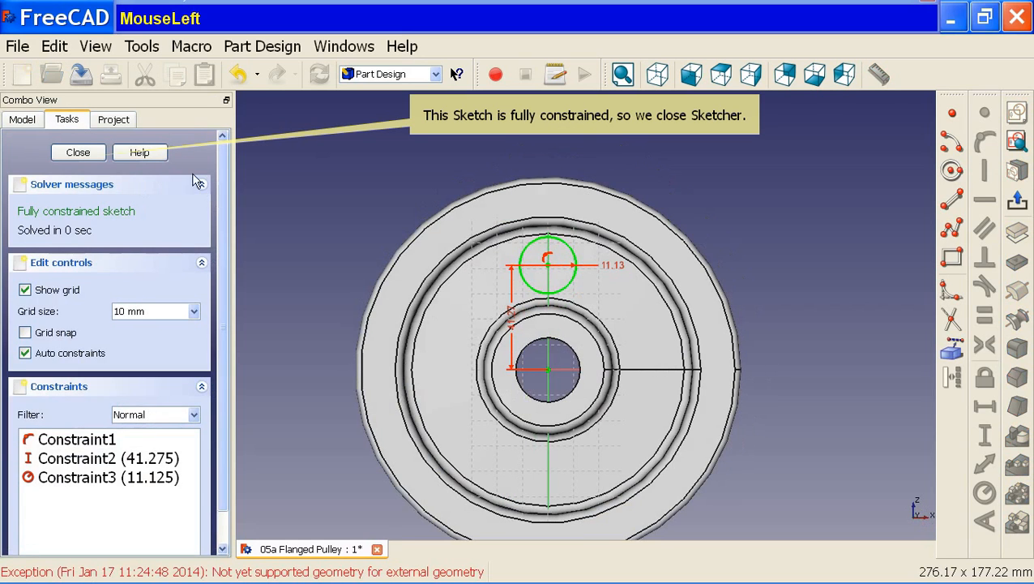
click(79, 153)
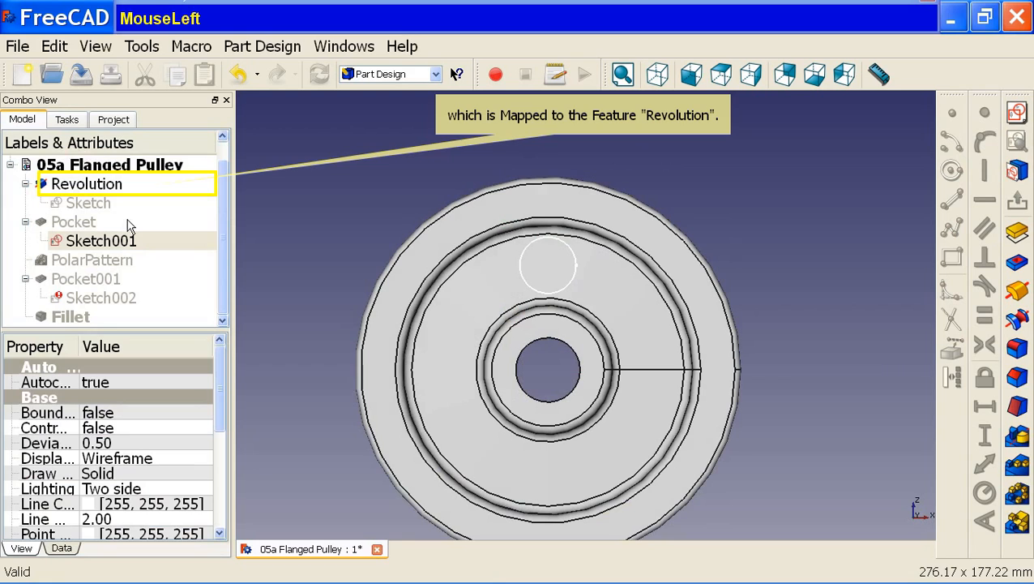
Hide Revolution and Sketch001 and show the Pocket feature
click(118, 186)
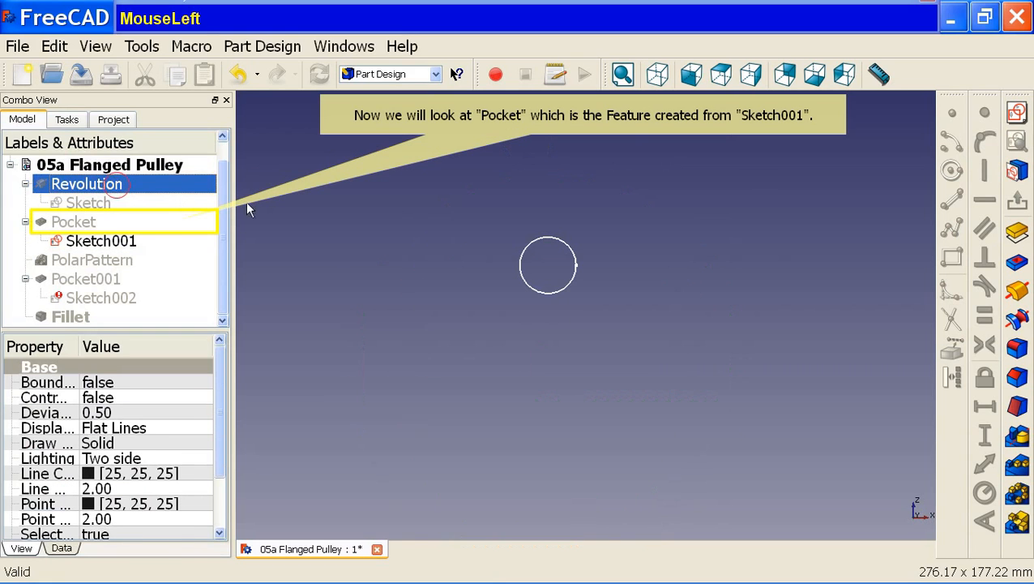
click(150, 229)
key(space)
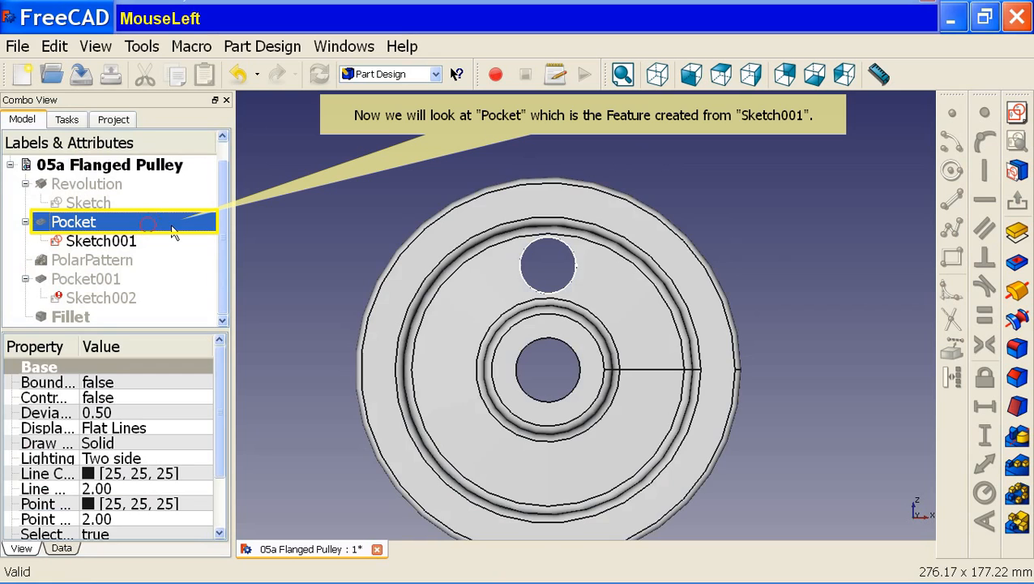
click(158, 241)
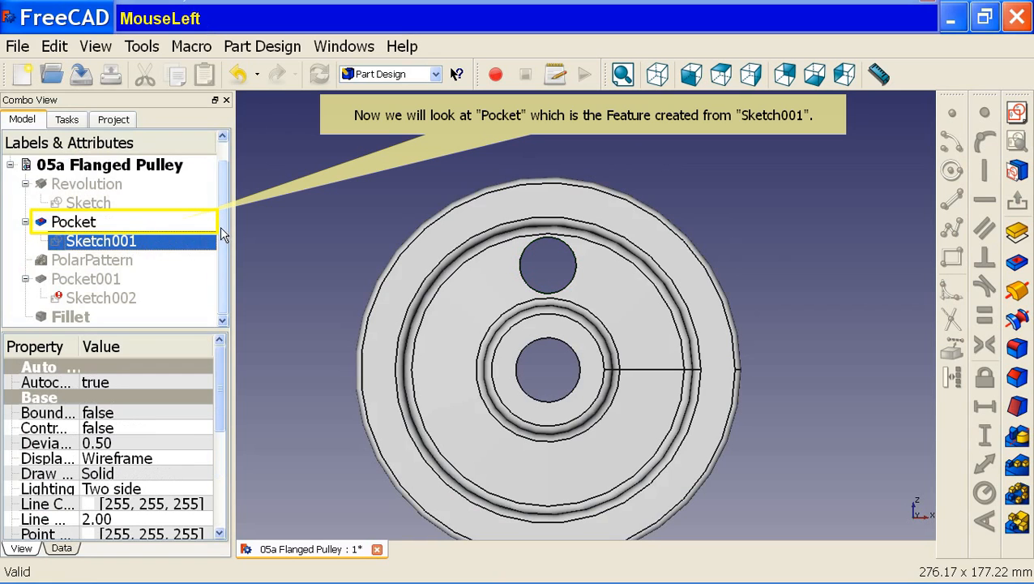
click(220, 228)
scroll(299, 246, down, 3)
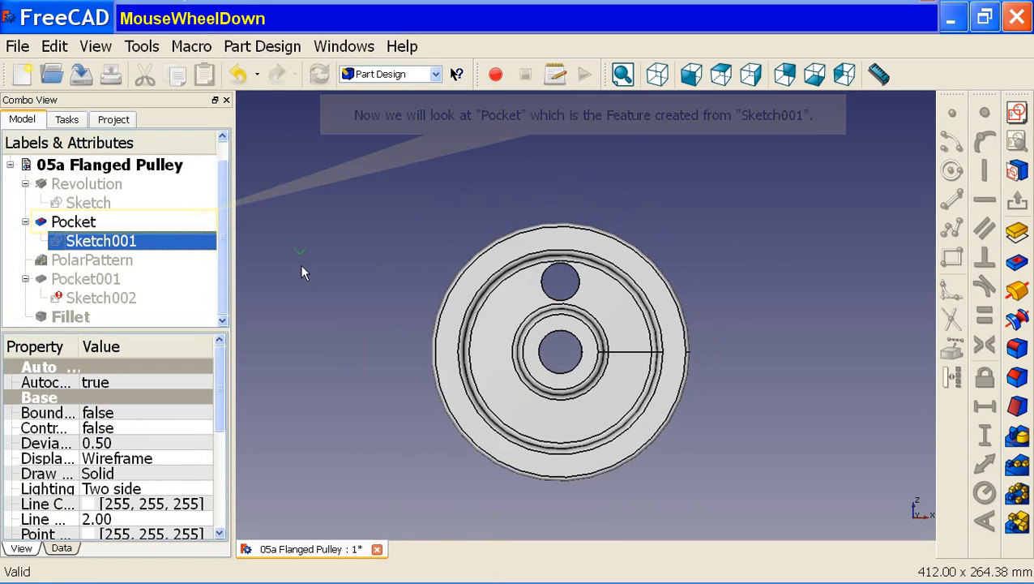
Centre the pulley in the view, hide Pocket and Sketch001, and show the PolarPattern feature
middle_drag(300, 263, 368, 214)
scroll(368, 215, up, 2)
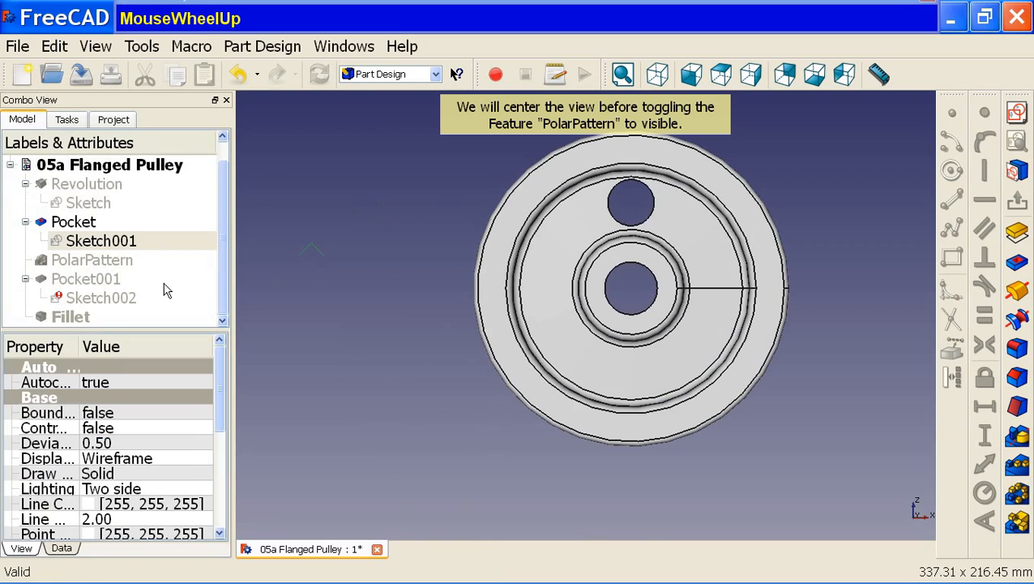
click(149, 241)
click(151, 222)
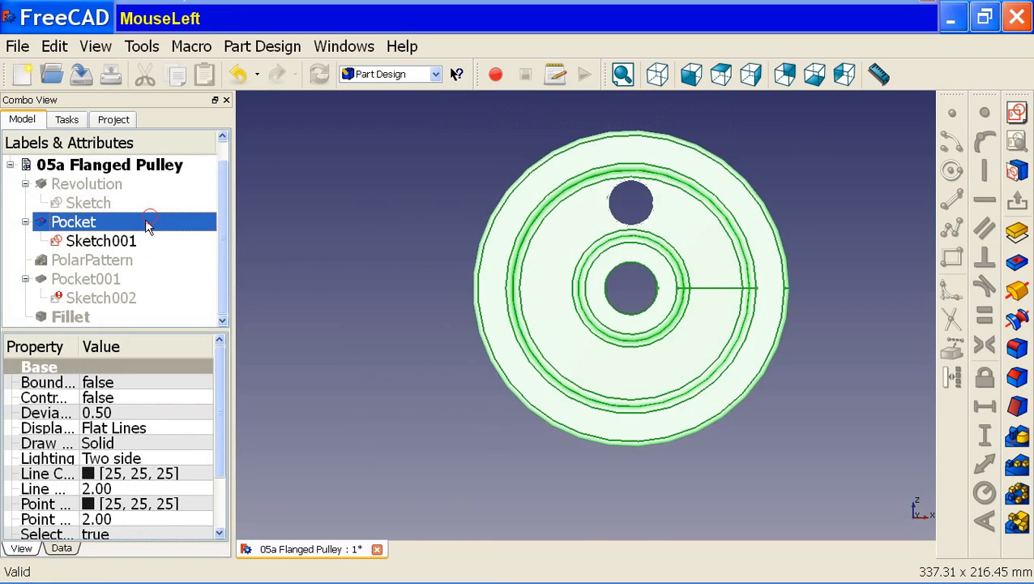
click(154, 241)
click(140, 260)
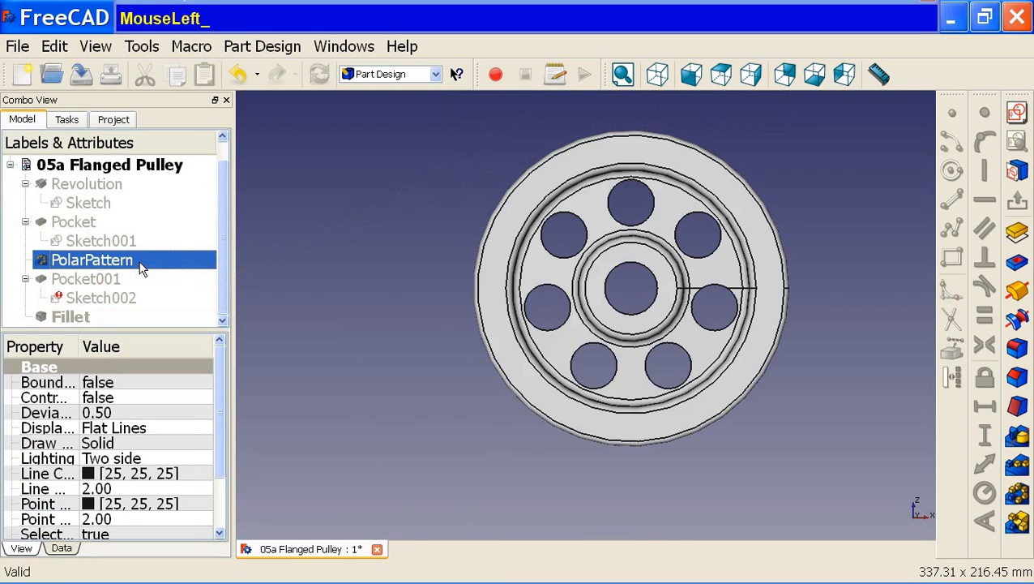
Display Pocket001 in place of PolarPattern and examine the keyway's depth through the hub and its data properties
key(space)
click(134, 278)
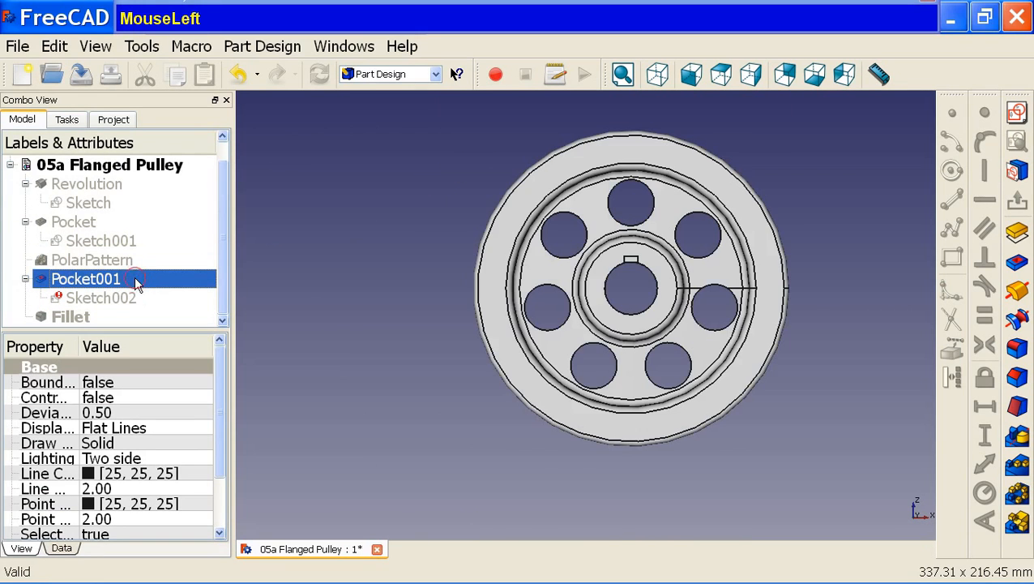
right_drag(366, 312, 353, 290)
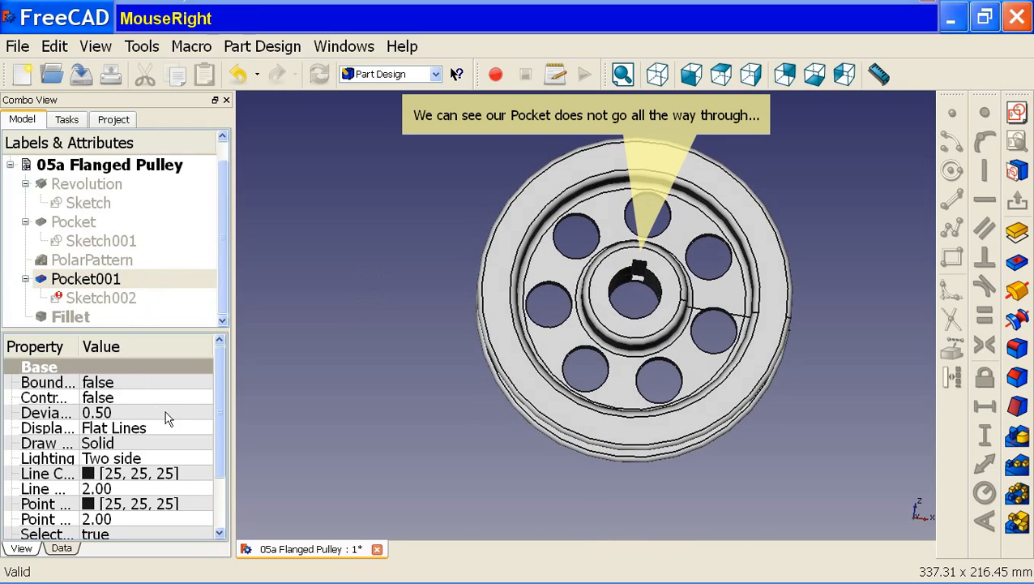
click(65, 552)
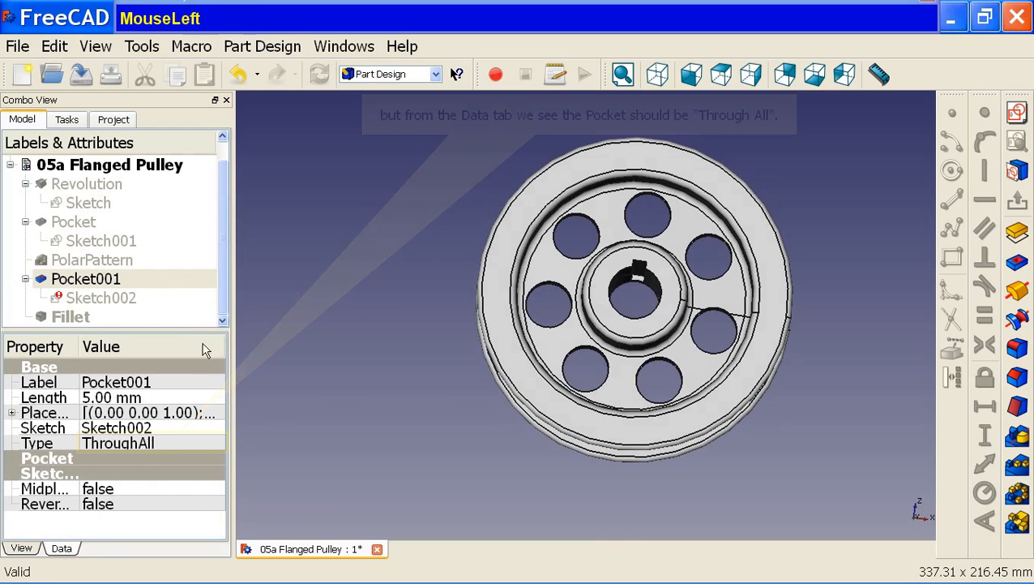
Hide Pocket001 and make PolarPattern visible
click(133, 280)
key(space)
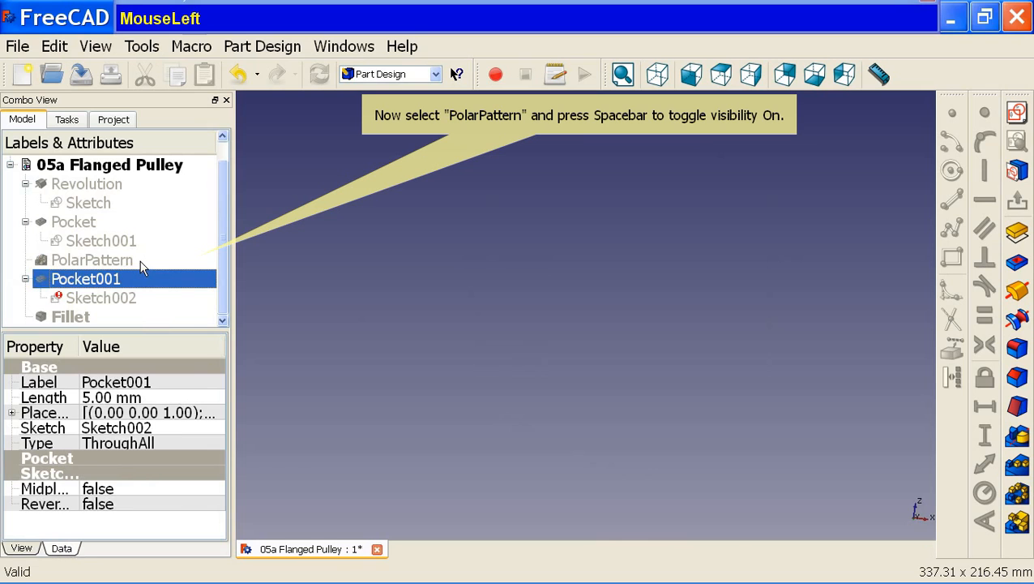
click(141, 265)
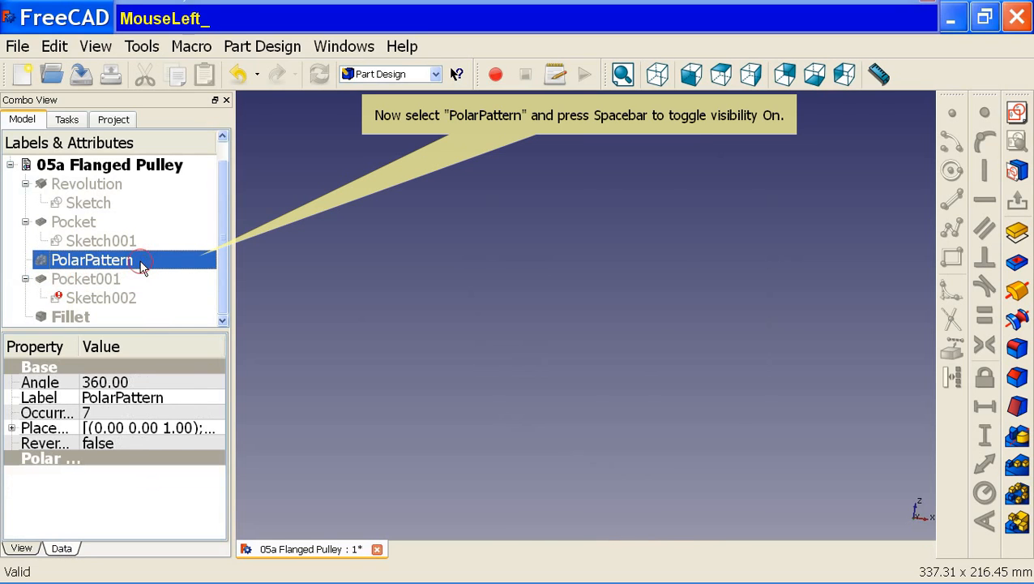
key(space)
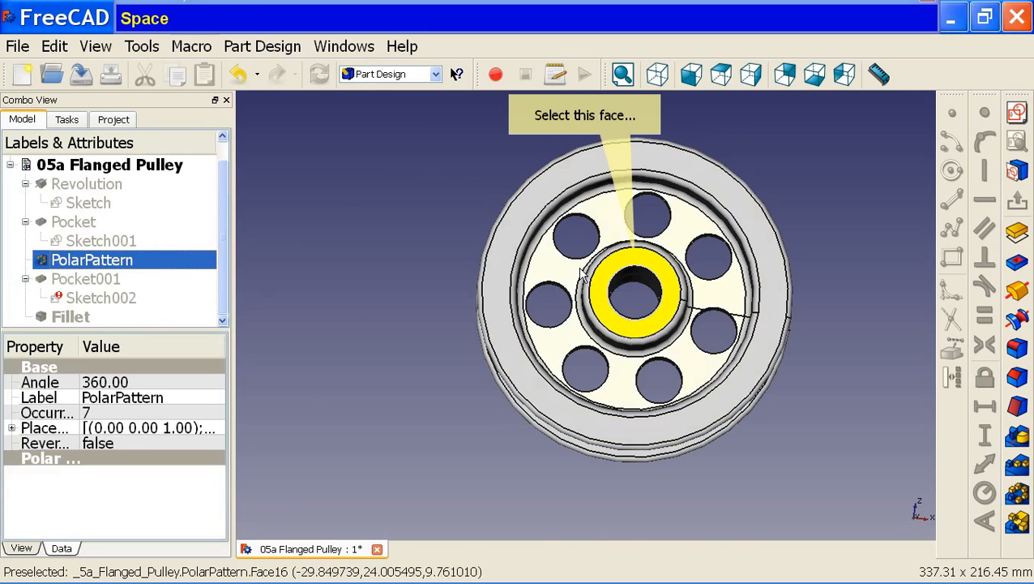
Try to map Sketch002 onto the PolarPattern's flat hub face around the bore
click(633, 268)
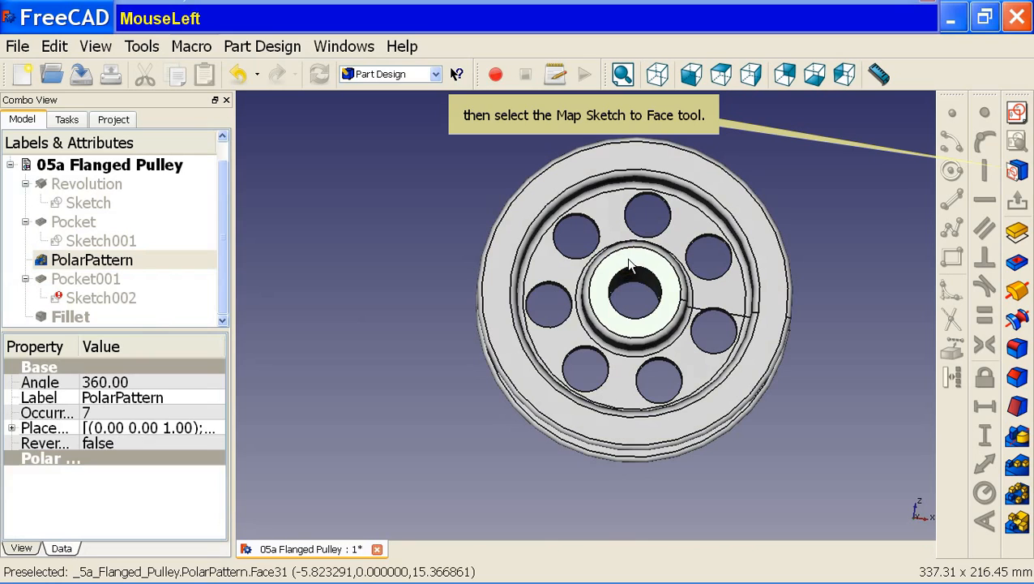
click(1017, 172)
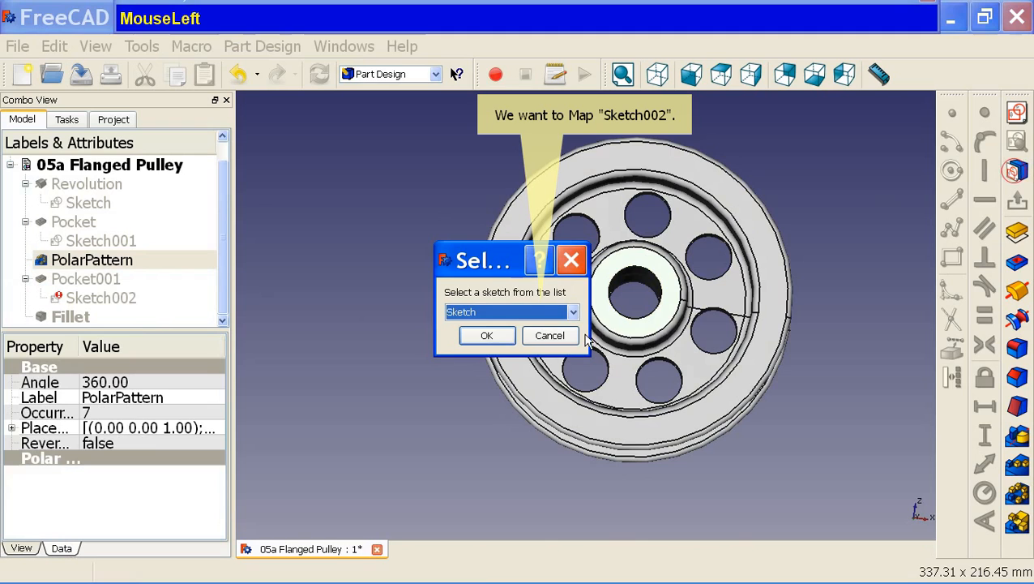
click(573, 311)
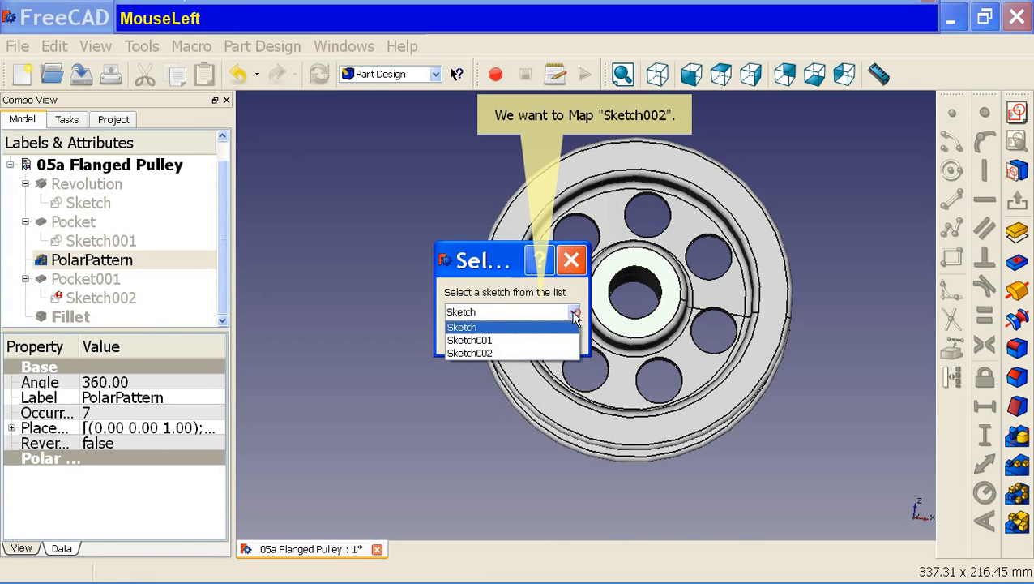
click(510, 355)
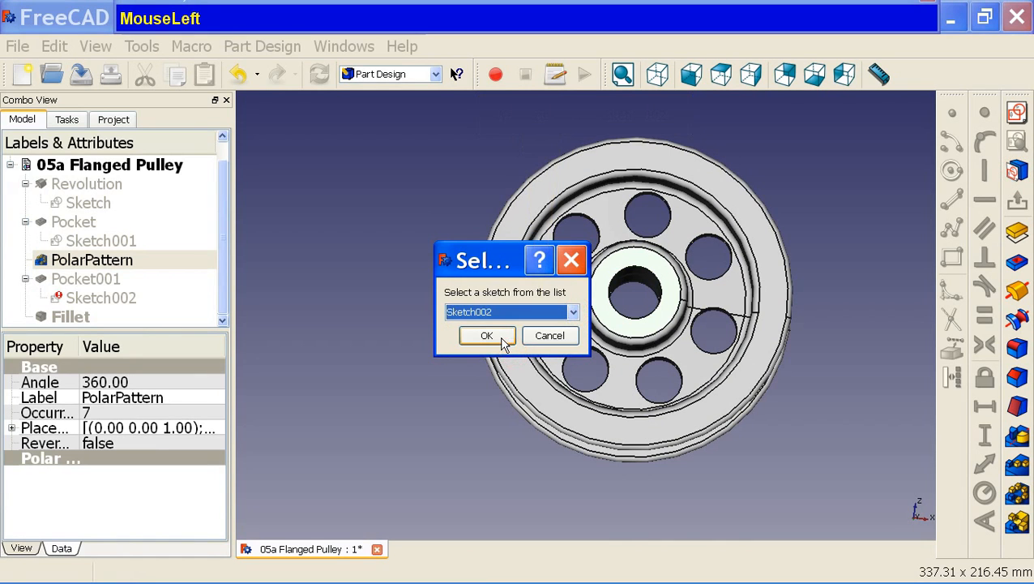
click(502, 338)
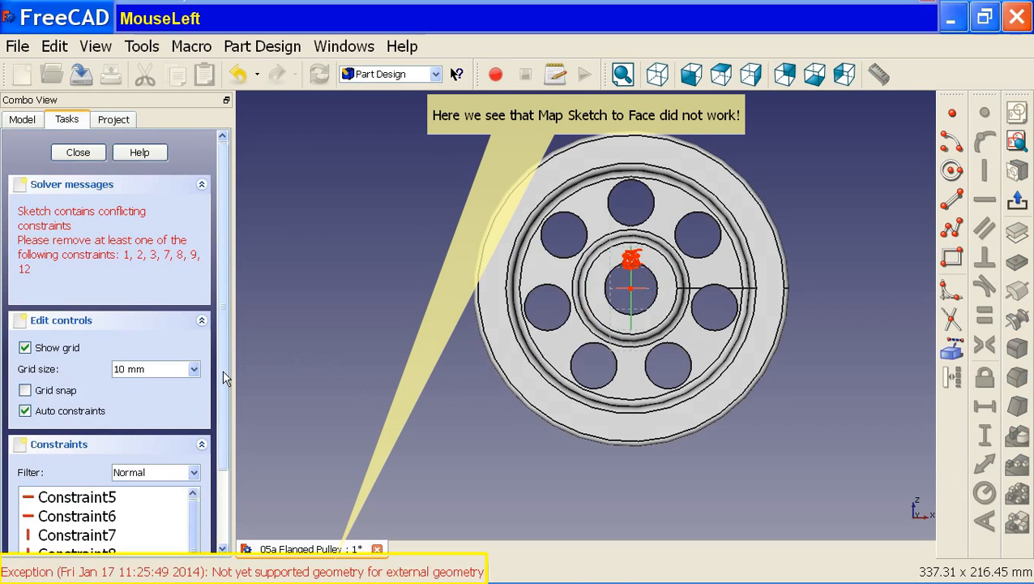
Filter the keyway sketch's constraint list to All and look through it for the conflicting constraints
scroll(633, 292, up, 3)
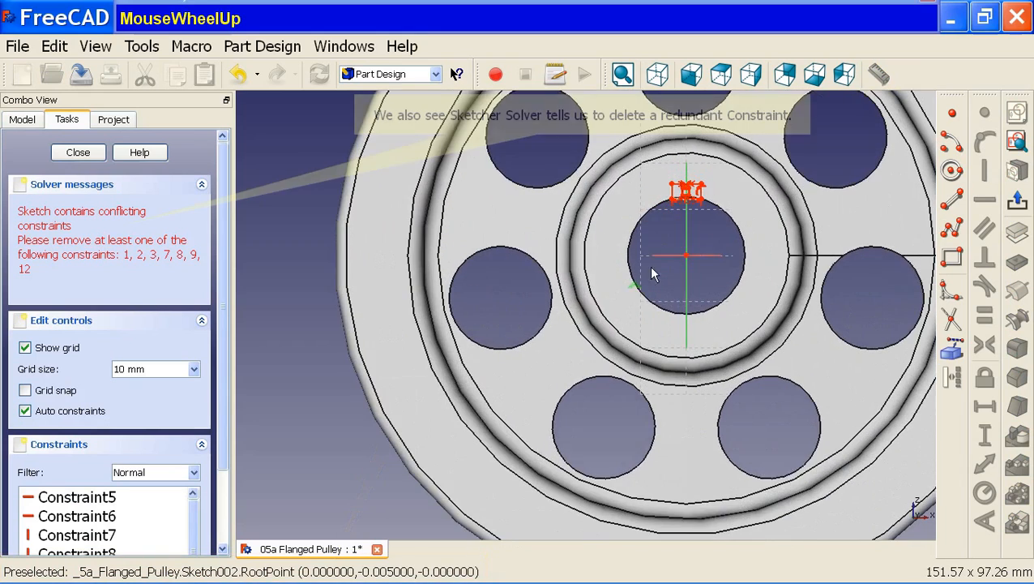
mouse_move(653, 273)
middle_down()
mouse_move(602, 332)
mouse_move(606, 321)
mouse_move(588, 319)
mouse_move(593, 302)
middle_up()
scroll(606, 322, up, 5)
scroll(618, 304, down, 3)
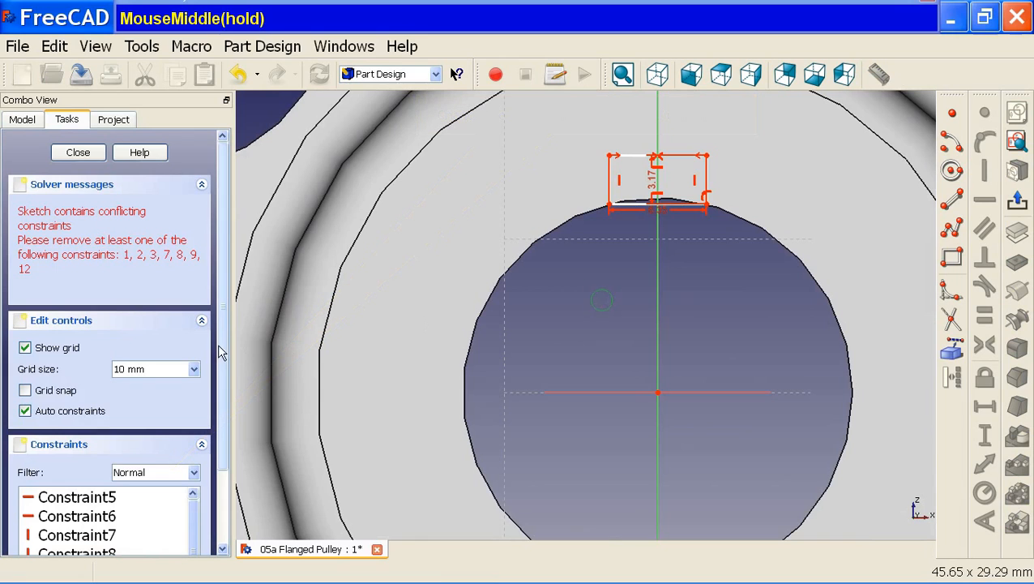
click(196, 475)
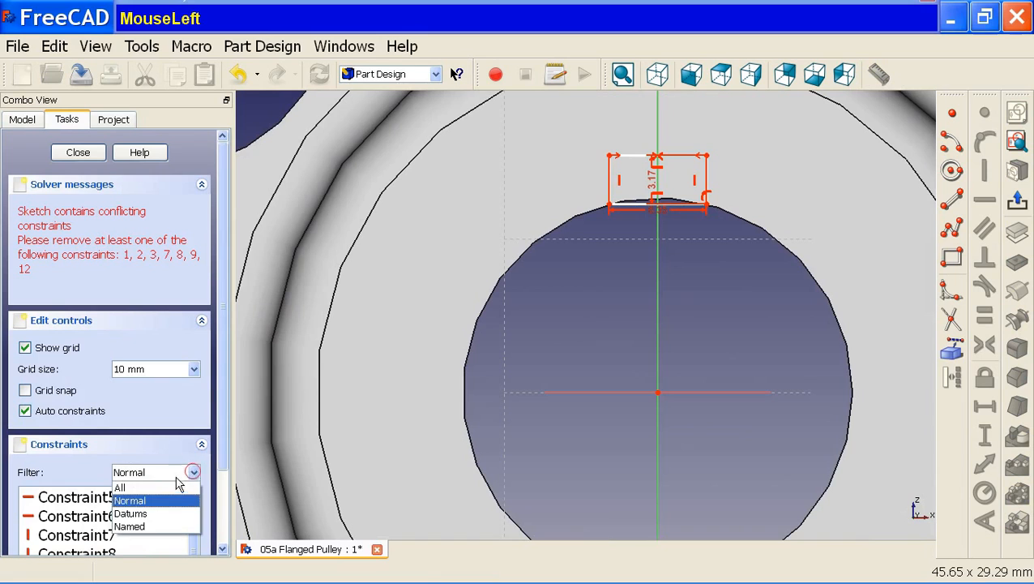
click(174, 481)
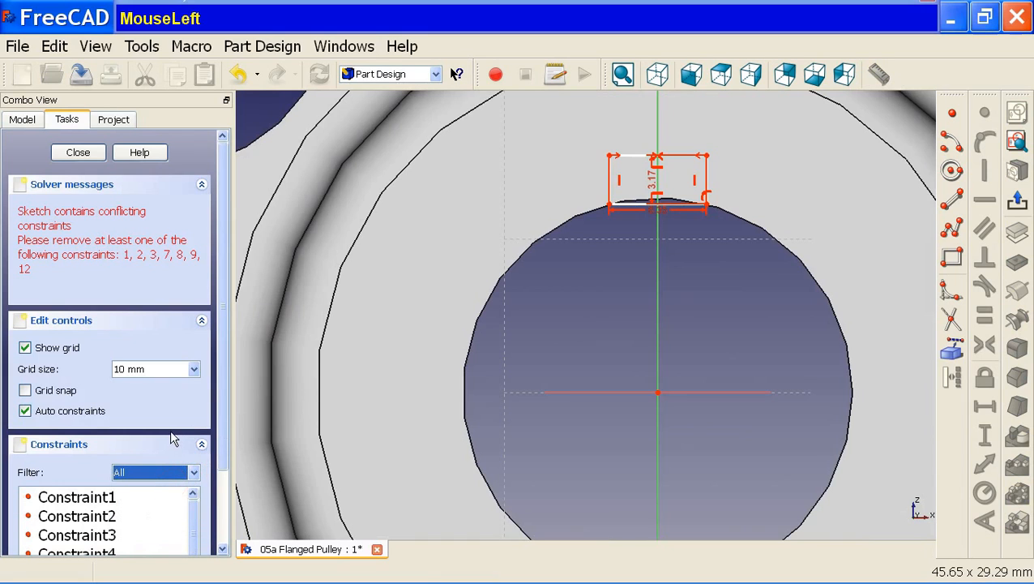
drag(221, 423, 217, 519)
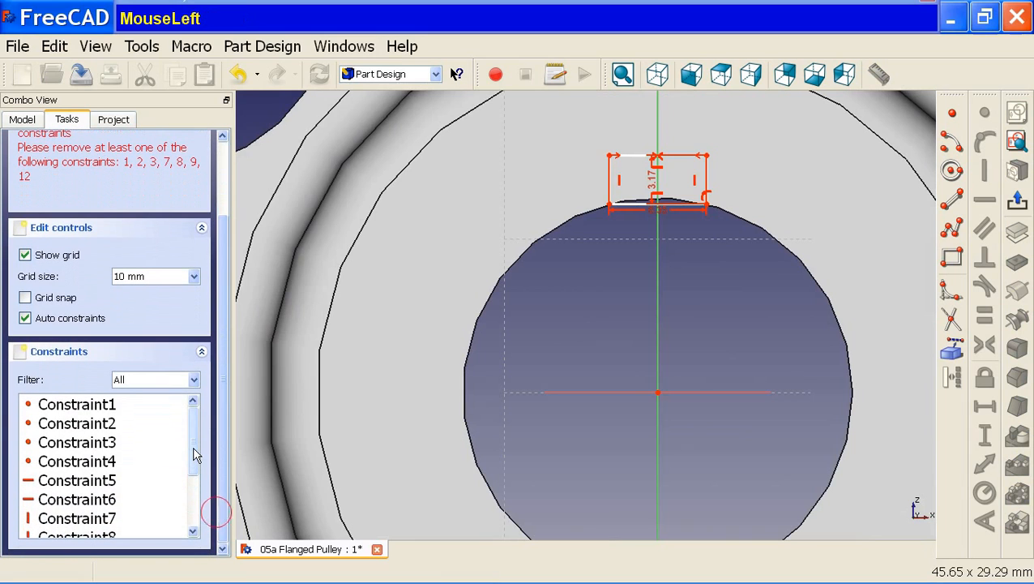
drag(194, 456, 192, 483)
Delete Constraint7 from the keyway sketch and close the sketch
click(111, 462)
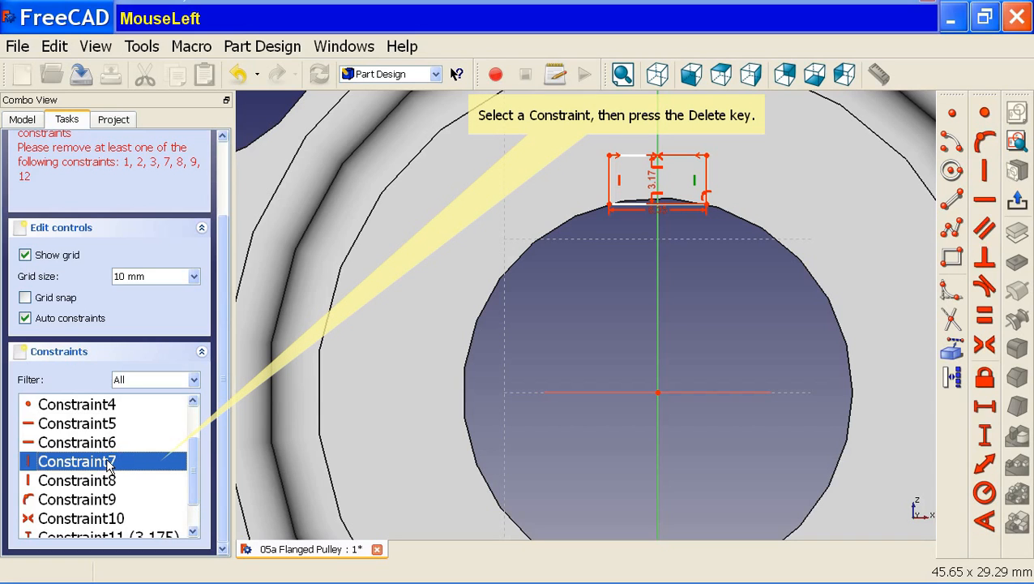
key(Delete)
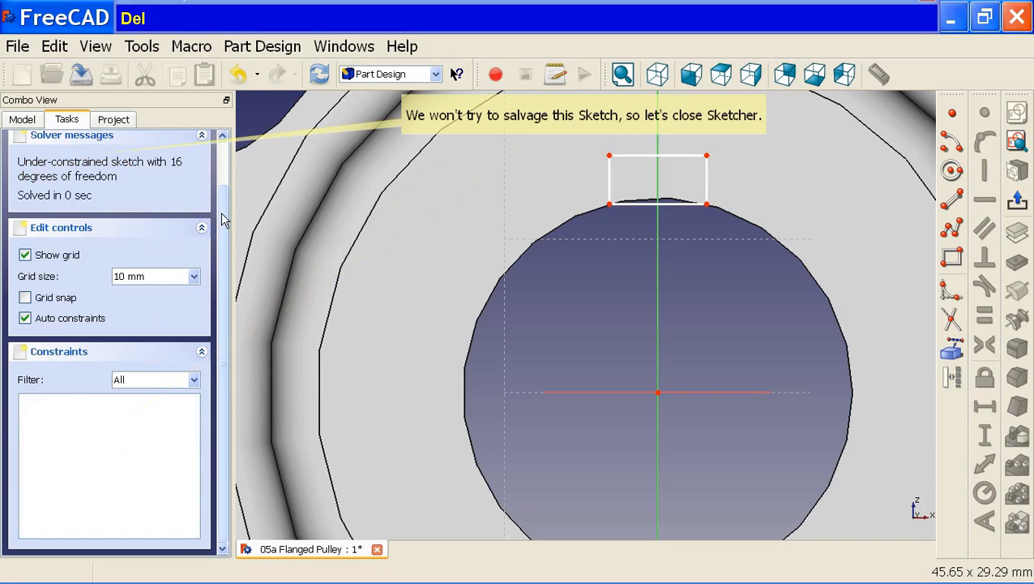
drag(221, 212, 224, 176)
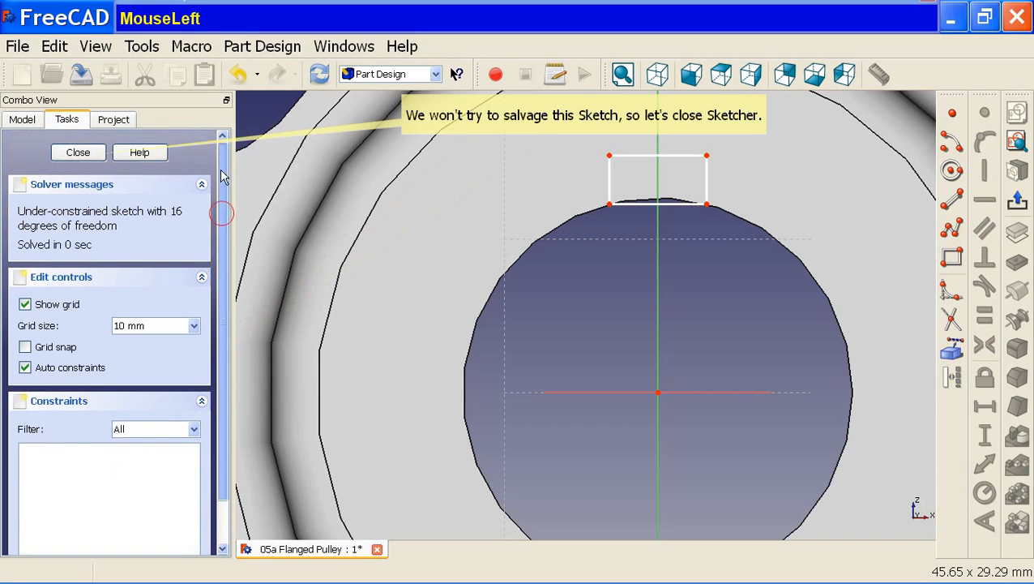
click(79, 153)
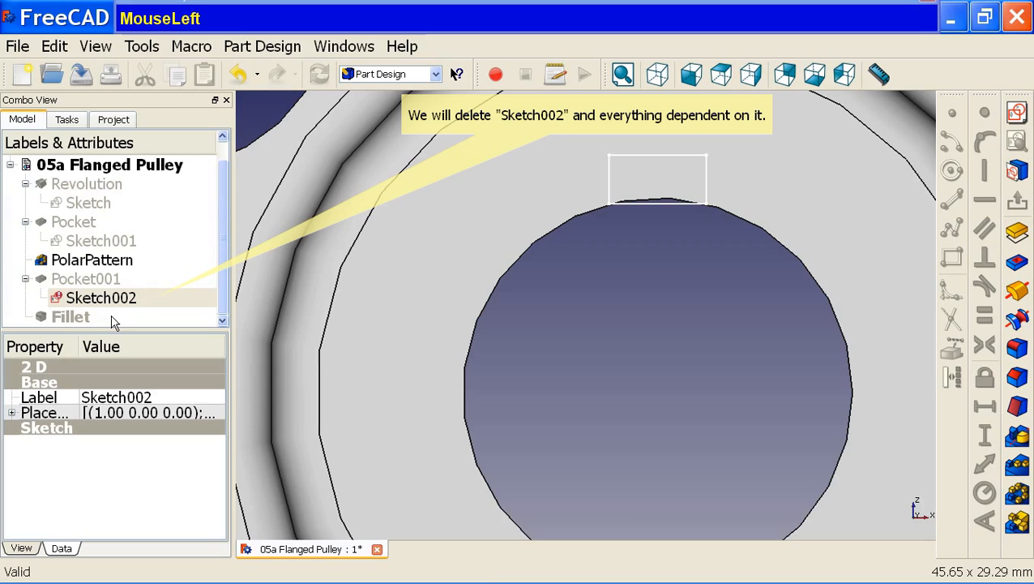
Generate the document's dependency graph and examine which features depend on Sketch002
click(143, 48)
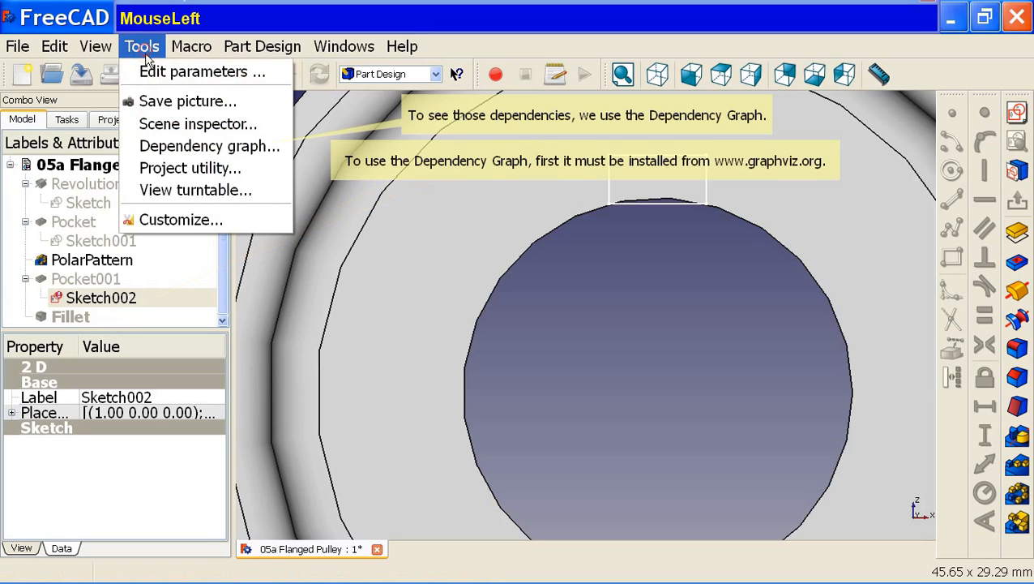
click(245, 154)
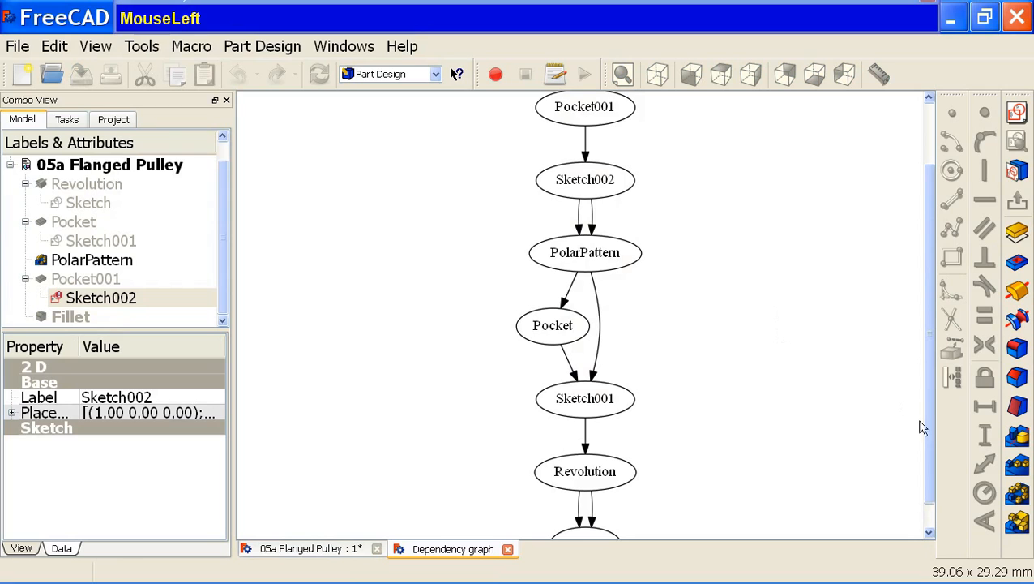
mouse_move(922, 424)
mouse_down()
mouse_move(929, 484)
mouse_move(924, 318)
mouse_move(900, 320)
mouse_up()
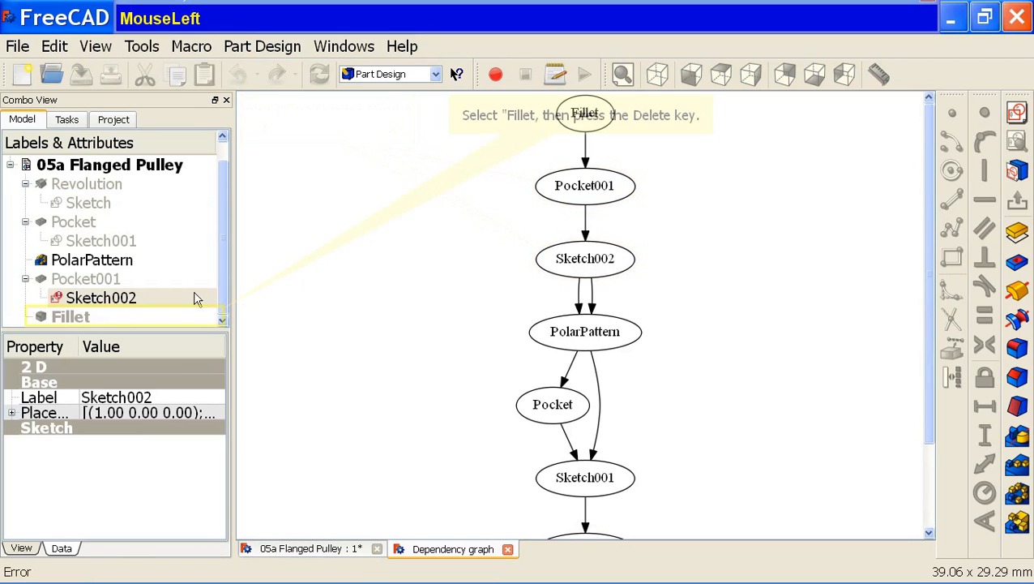
Delete the Fillet, Pocket001 and Sketch002 from the model in that order
click(113, 320)
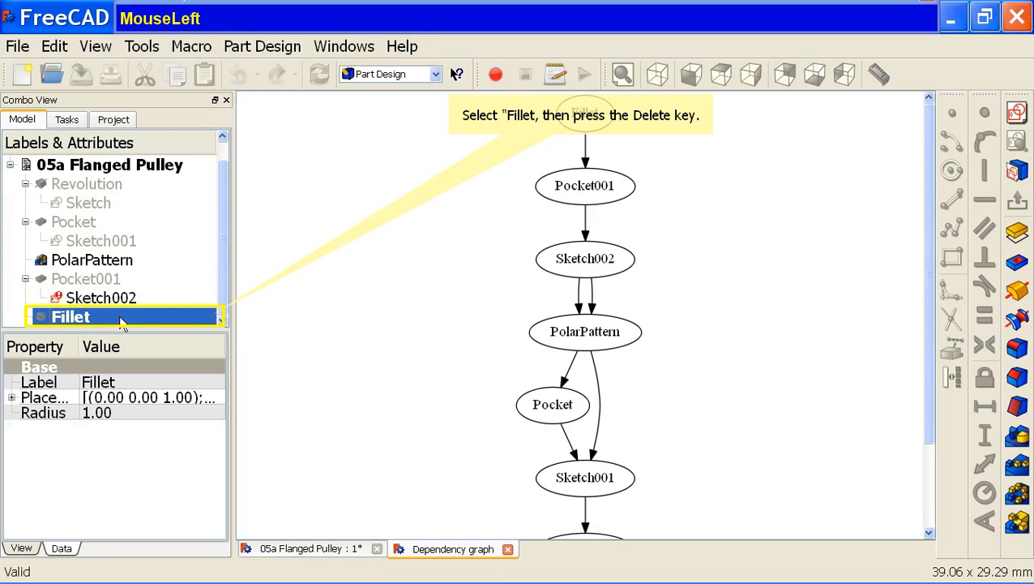
key(Delete)
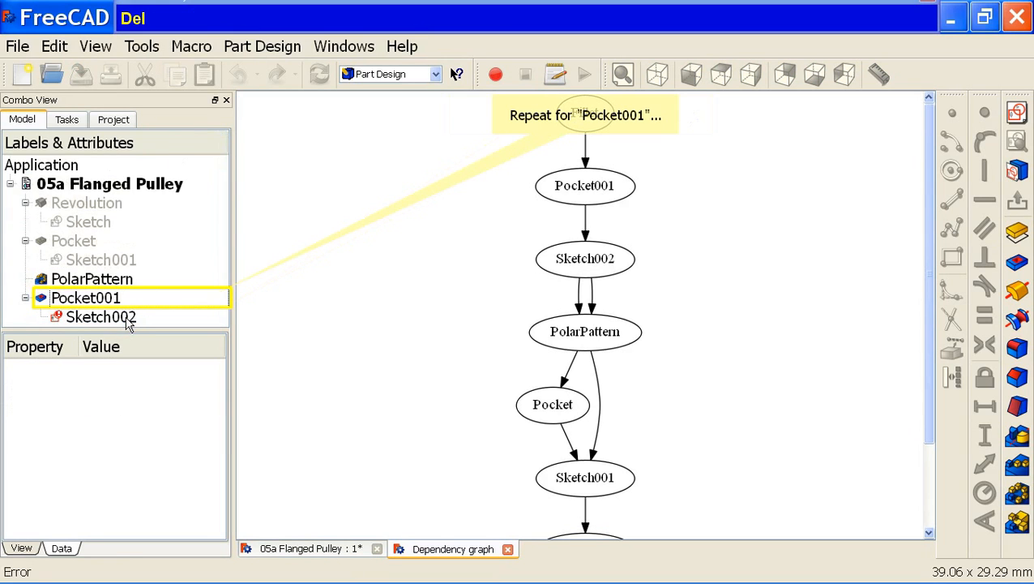
click(137, 302)
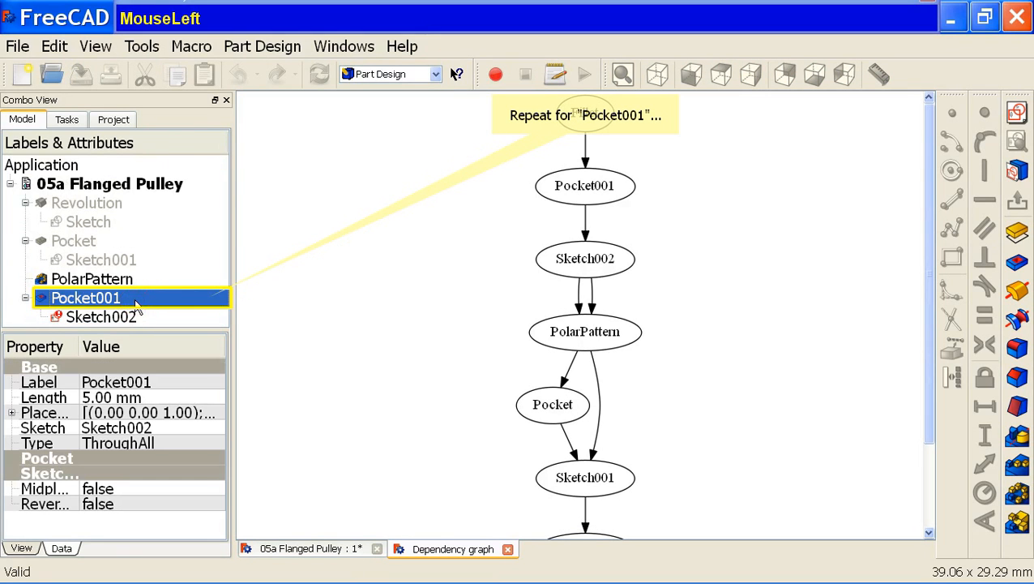
key(Delete)
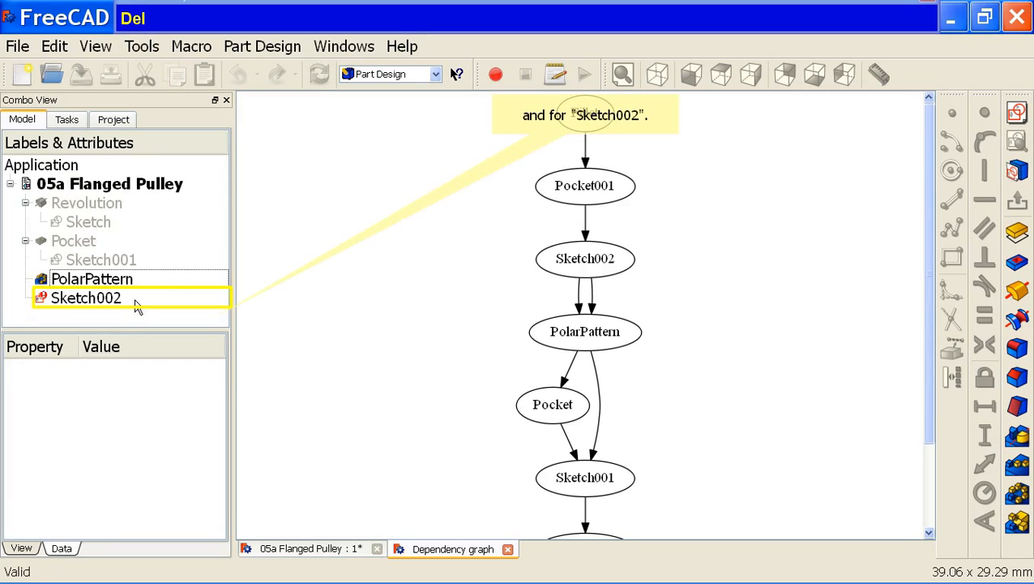
click(136, 300)
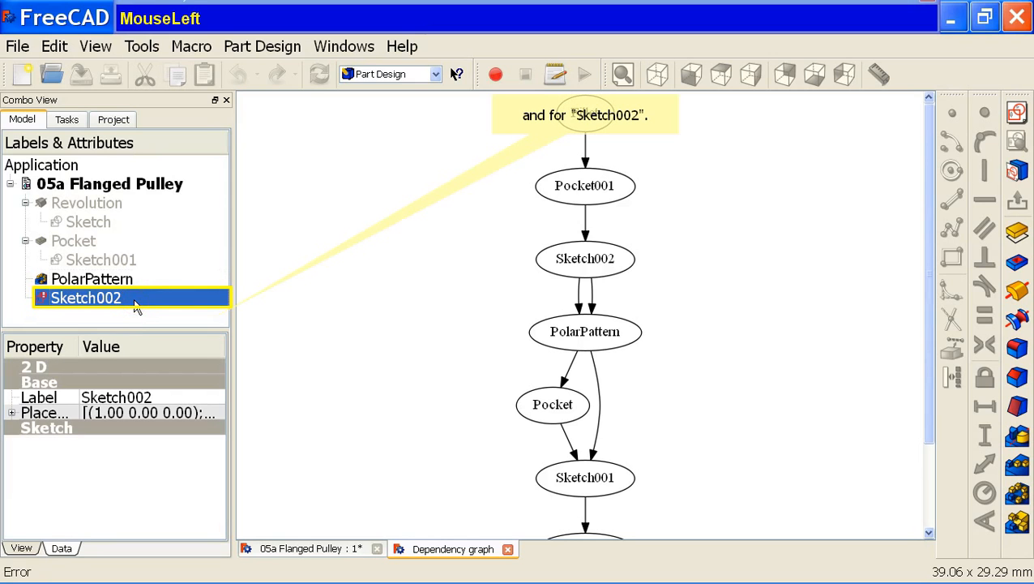
key(Delete)
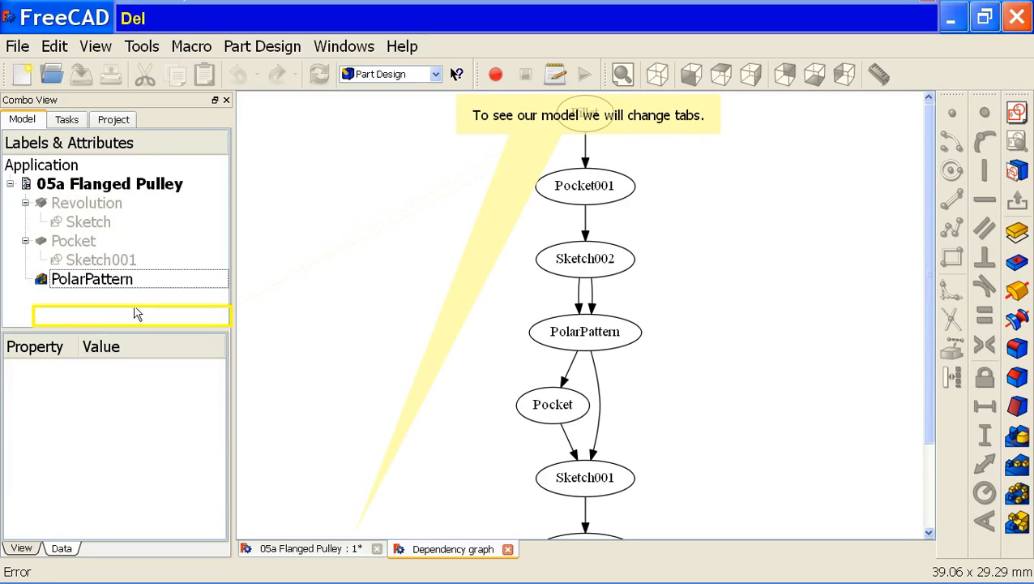
Return to the pulley model, create a sketch on the flat hub face and draw a rectangle across the bore's upper edge
click(342, 551)
scroll(574, 338, down, 3)
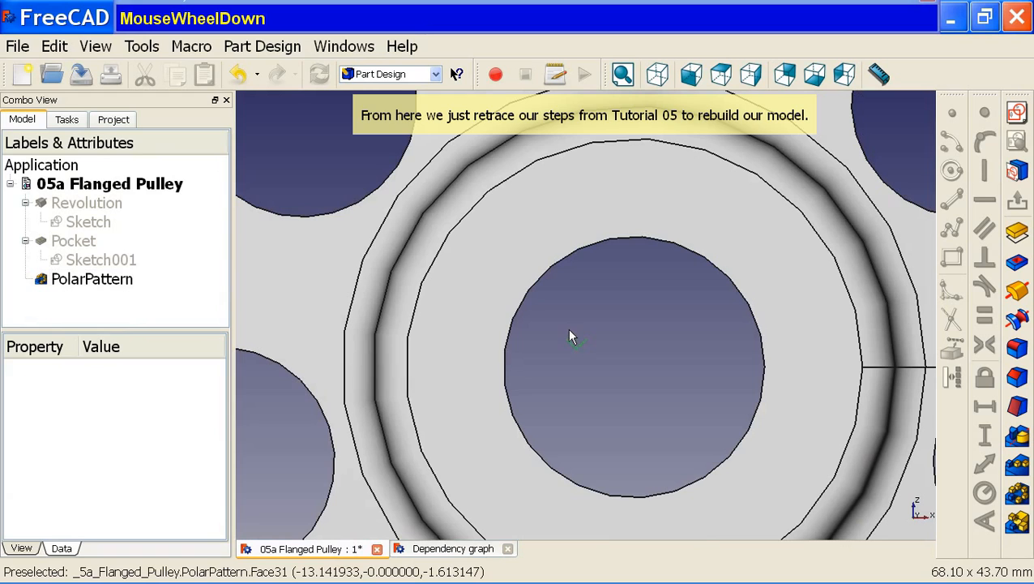
click(661, 209)
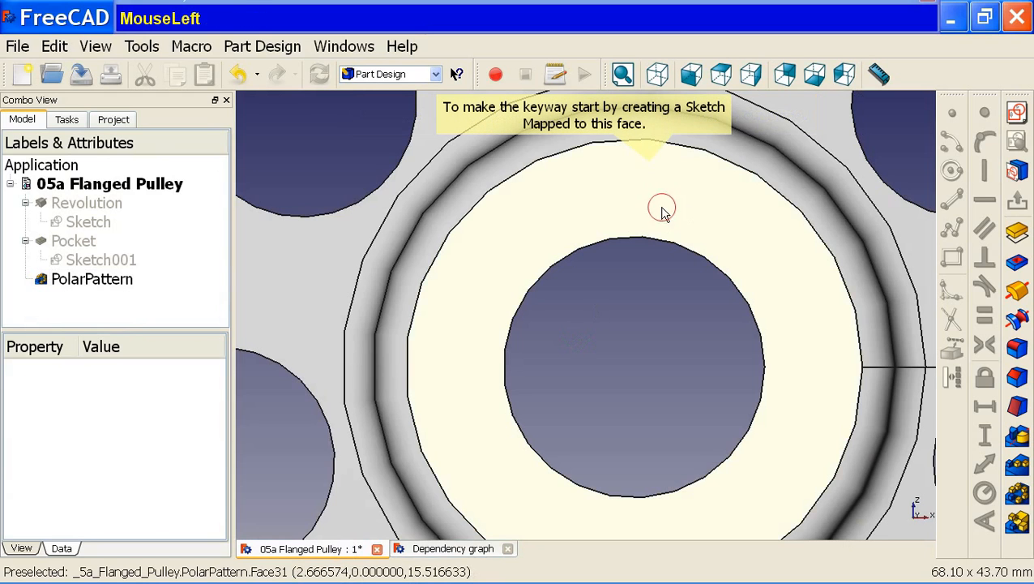
click(1019, 114)
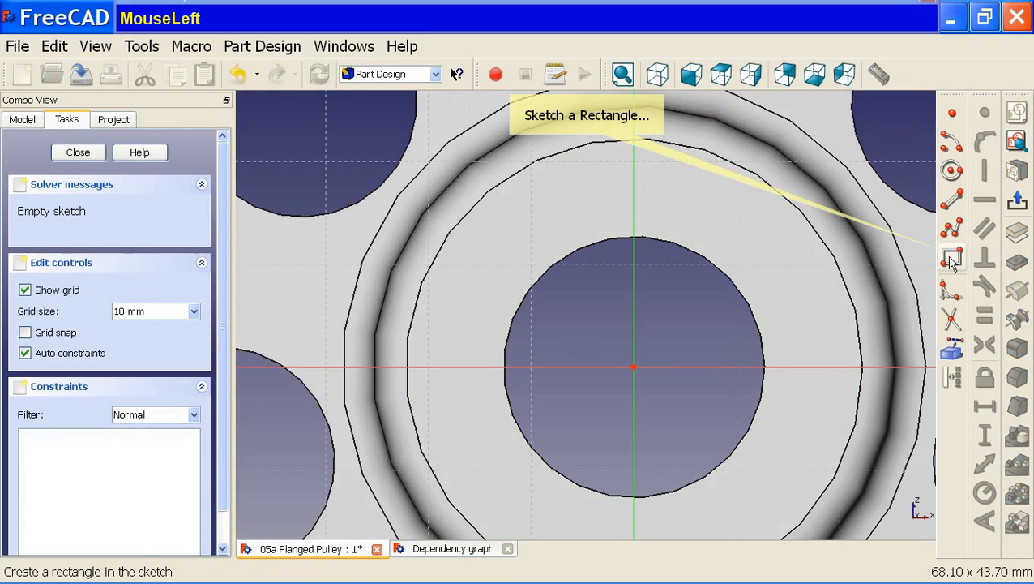
click(952, 258)
drag(602, 267, 674, 212)
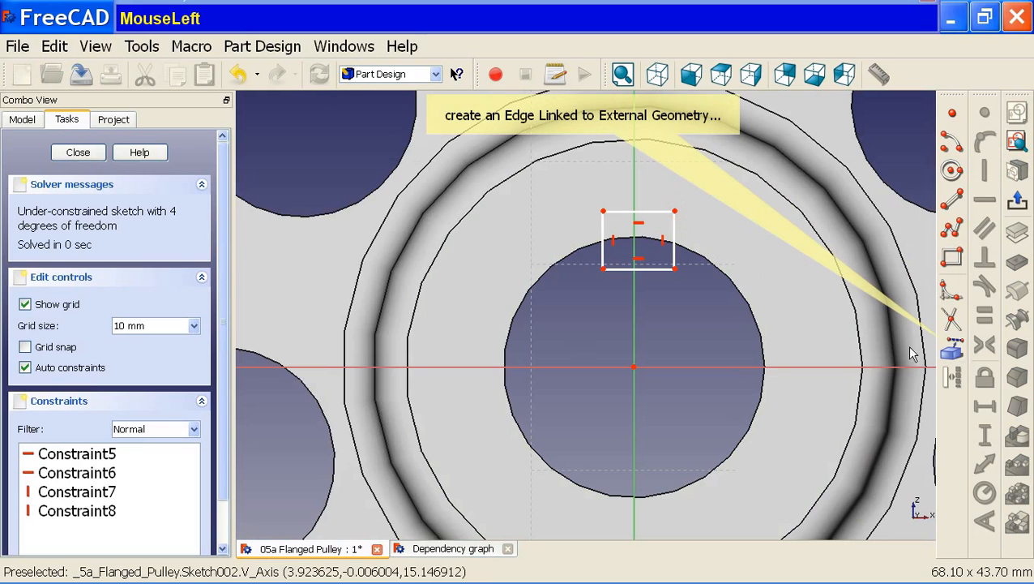
Link the bore's circular edge as external geometry and fix the rectangle's lower right corner onto it
click(955, 357)
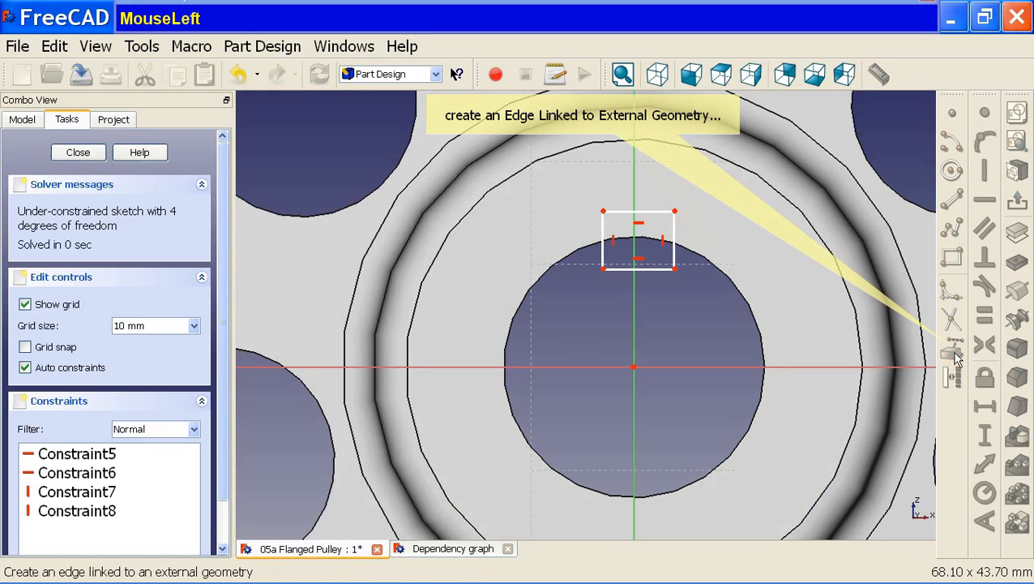
click(742, 293)
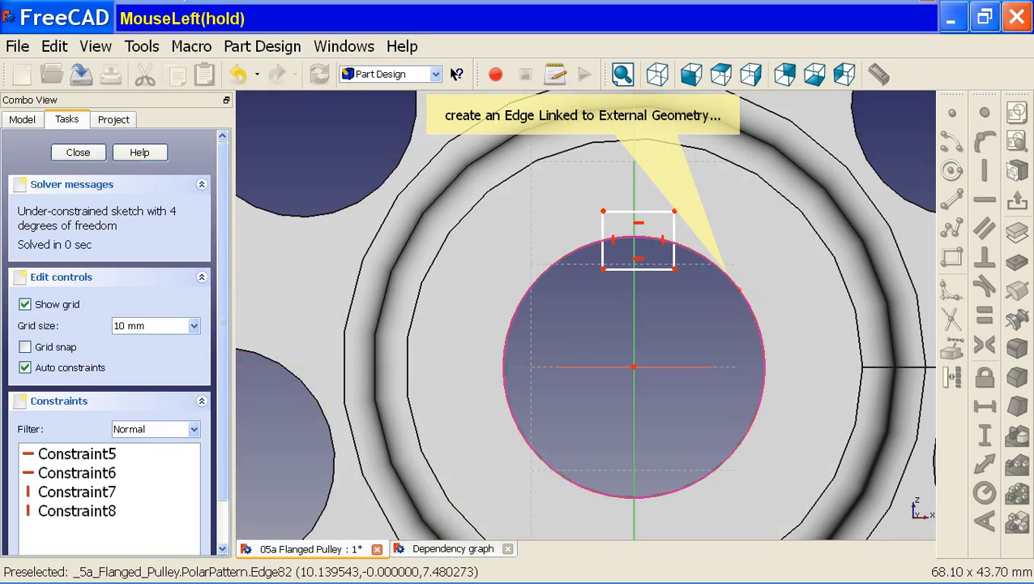
click(691, 253)
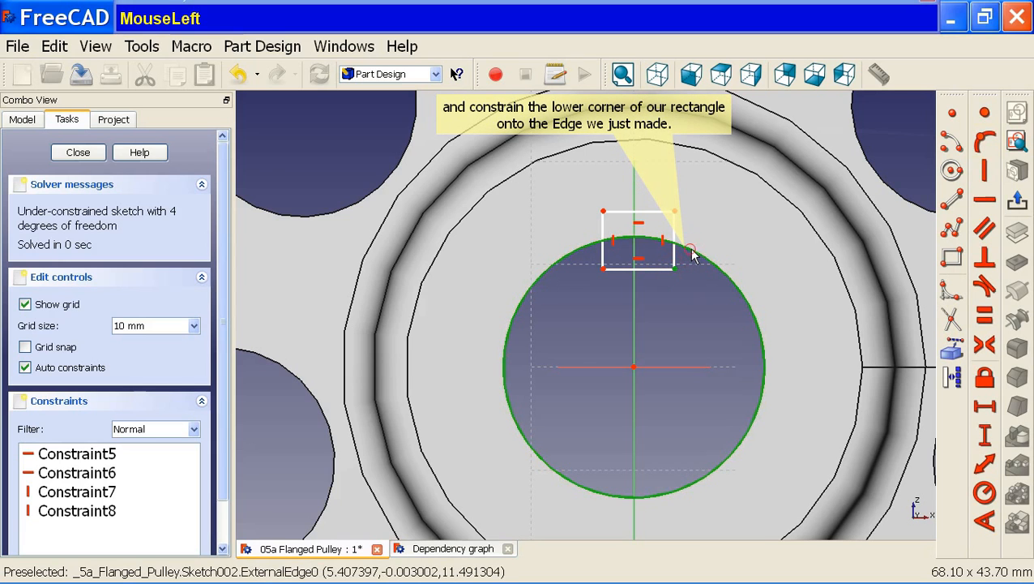
click(985, 140)
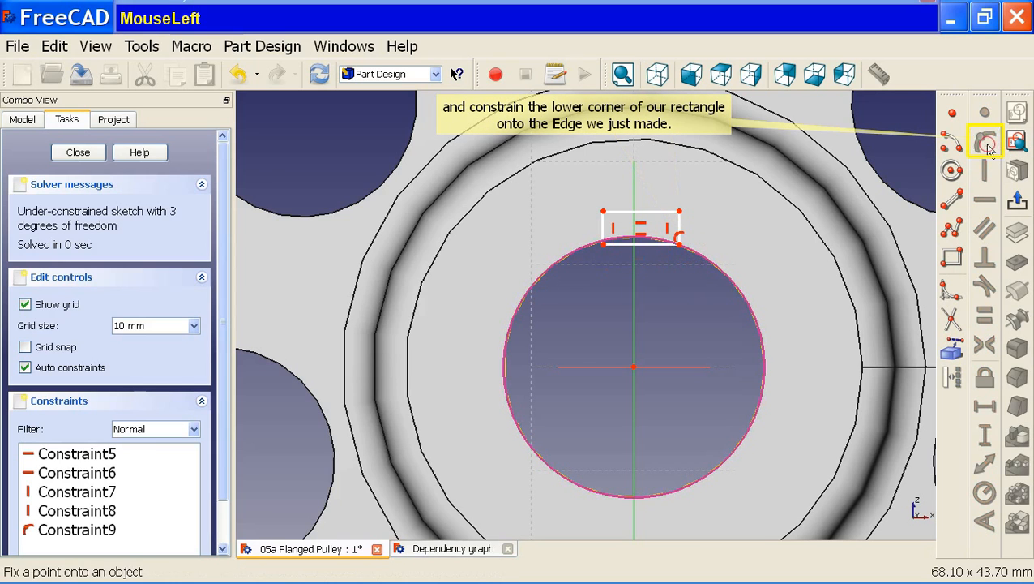
Constrain the rectangle's two lower corners to be symmetric about the vertical sketch axis
click(603, 243)
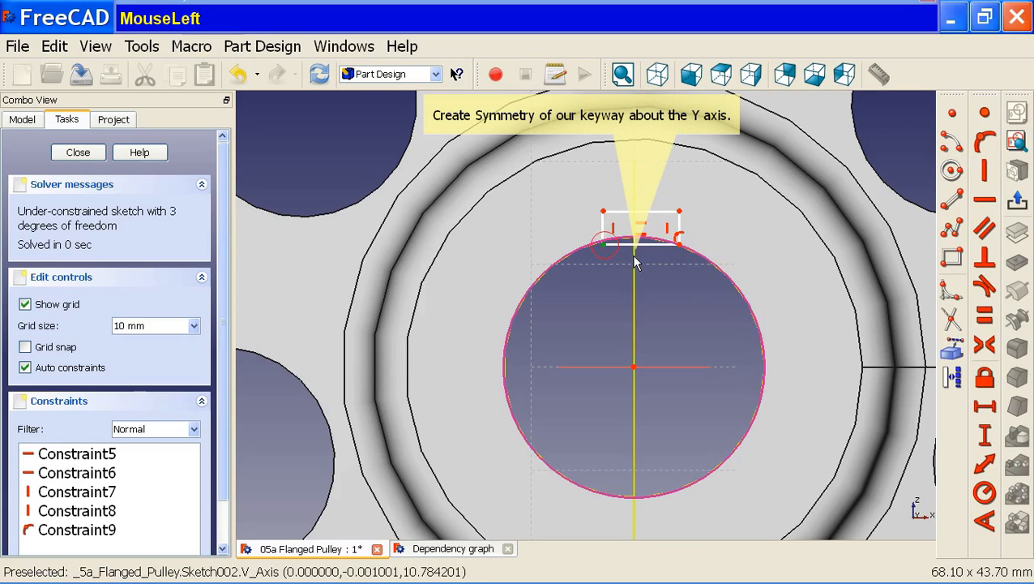
click(683, 252)
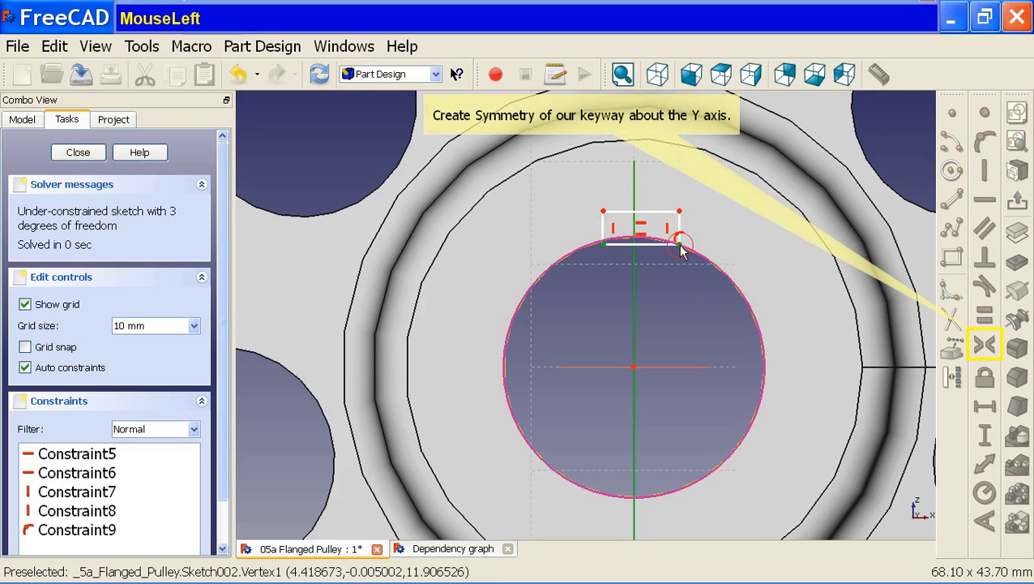
click(983, 347)
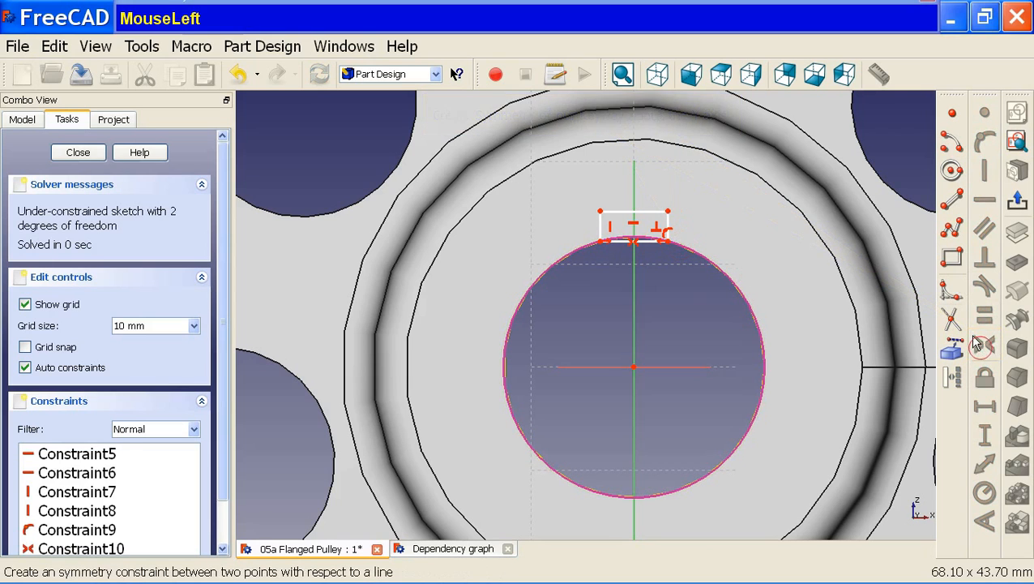
Constrain the horizontal length of the keyway rectangle's upper edge to 6.35 mm
click(614, 213)
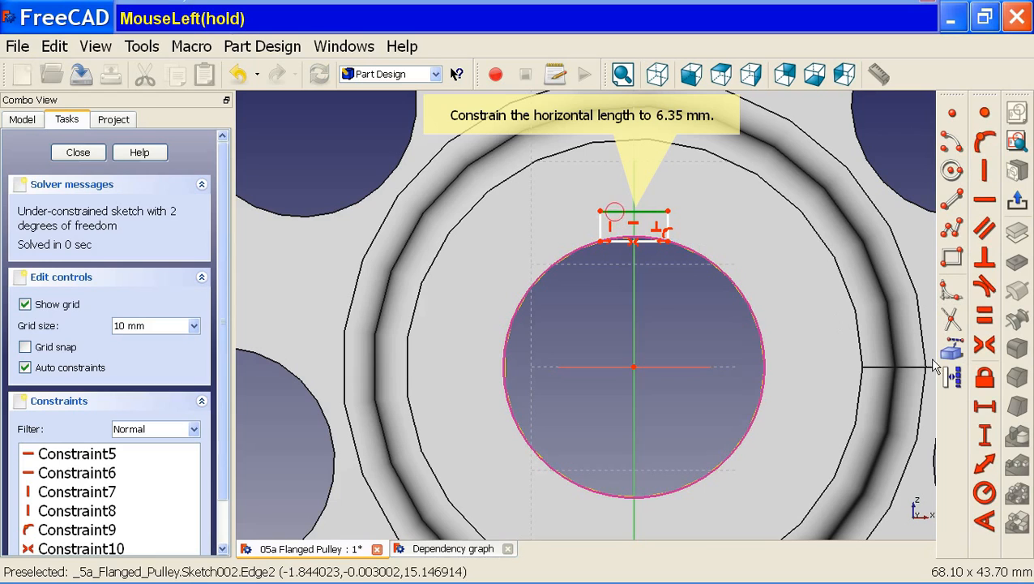
click(986, 409)
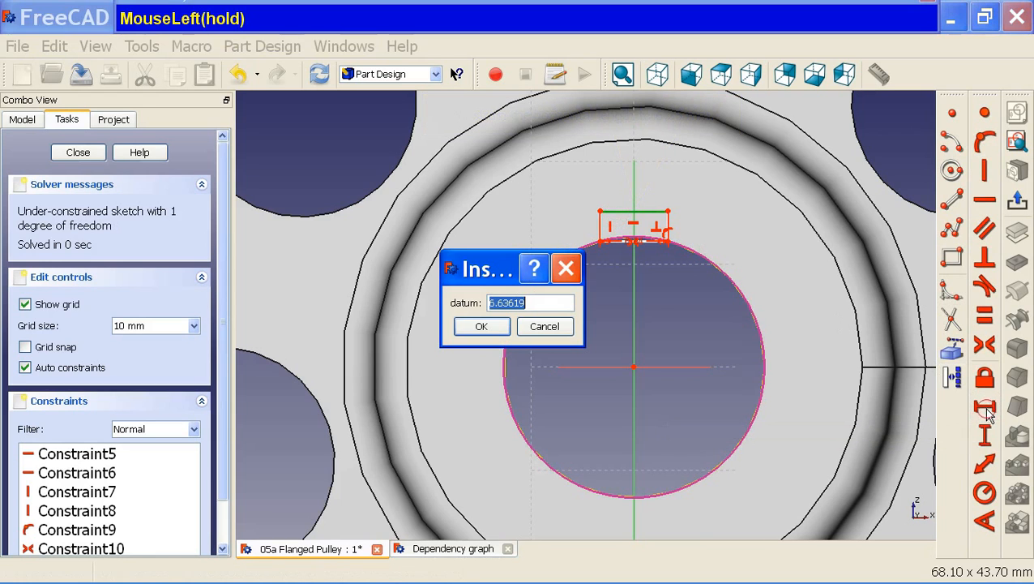
text(6.35)
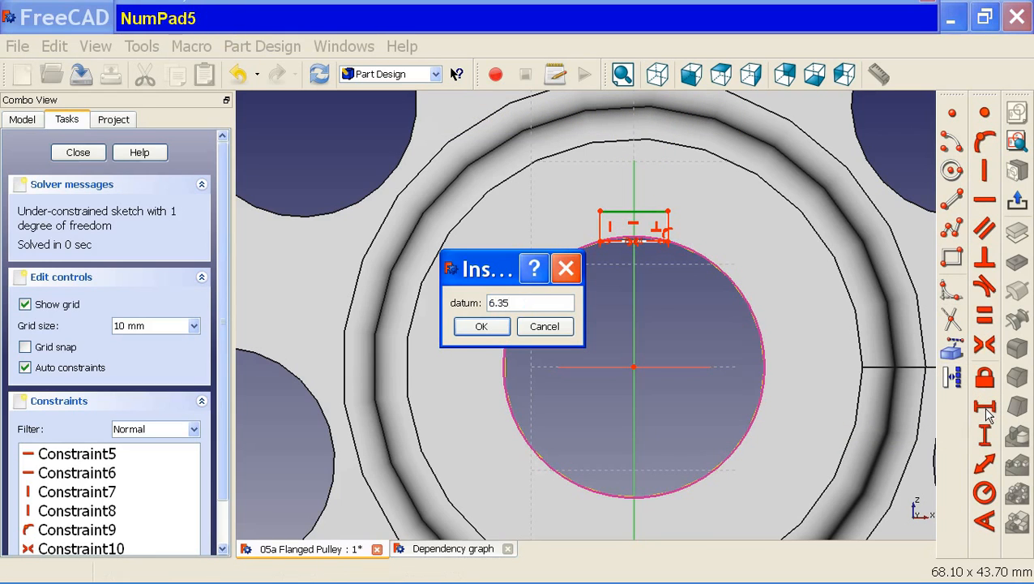
click(483, 327)
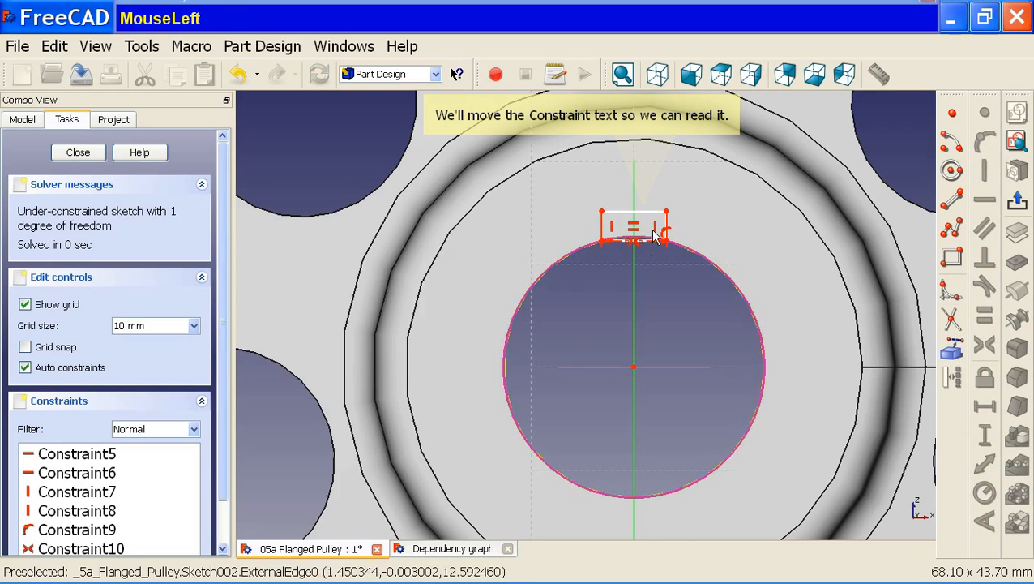
Delete the 6.35 mm horizontal distance constraint from the keyway sketch
scroll(640, 231, up, 3)
middle_drag(656, 231, 634, 341)
scroll(630, 333, up, 3)
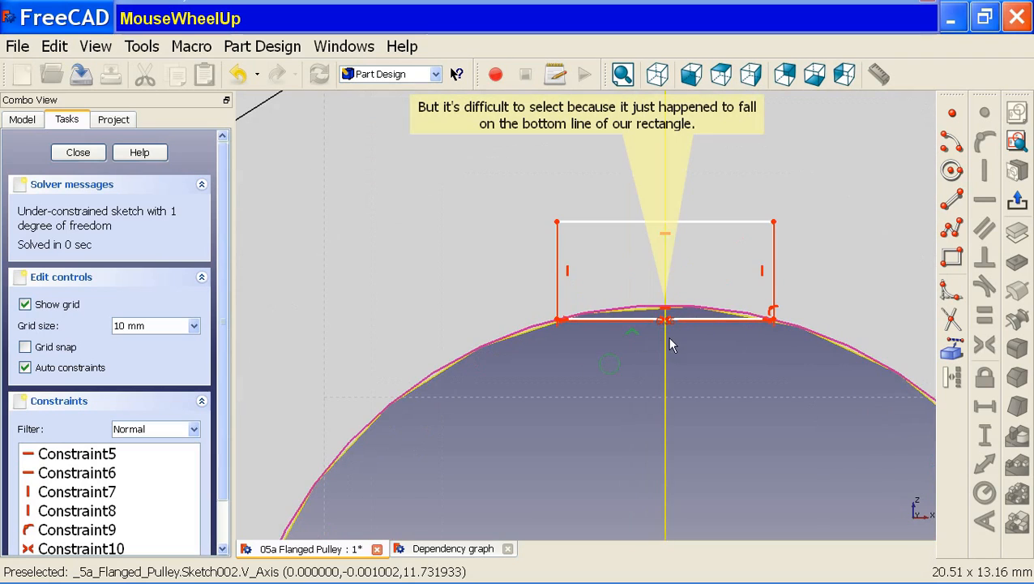
click(666, 335)
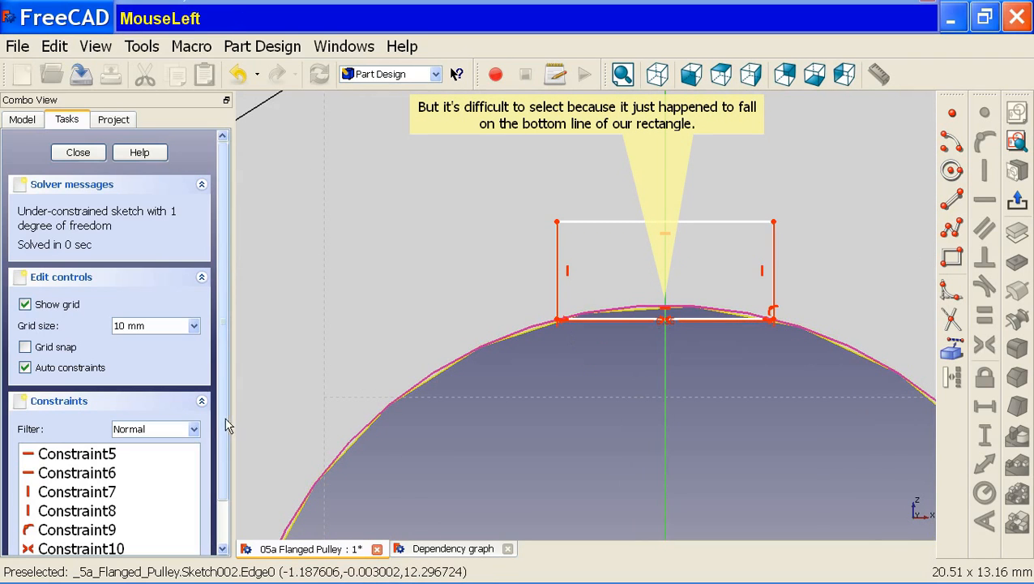
click(224, 496)
click(146, 518)
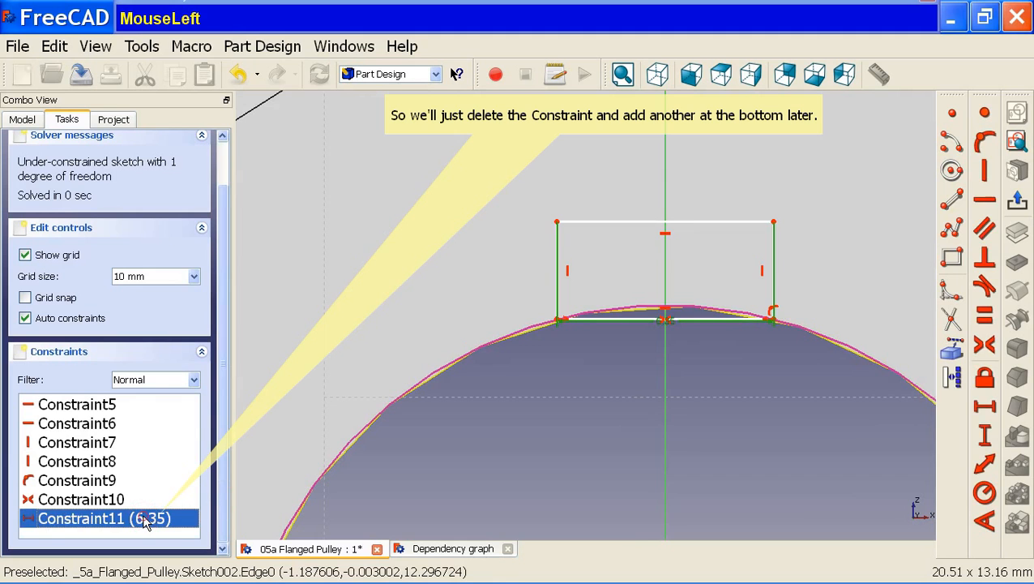
key(Delete)
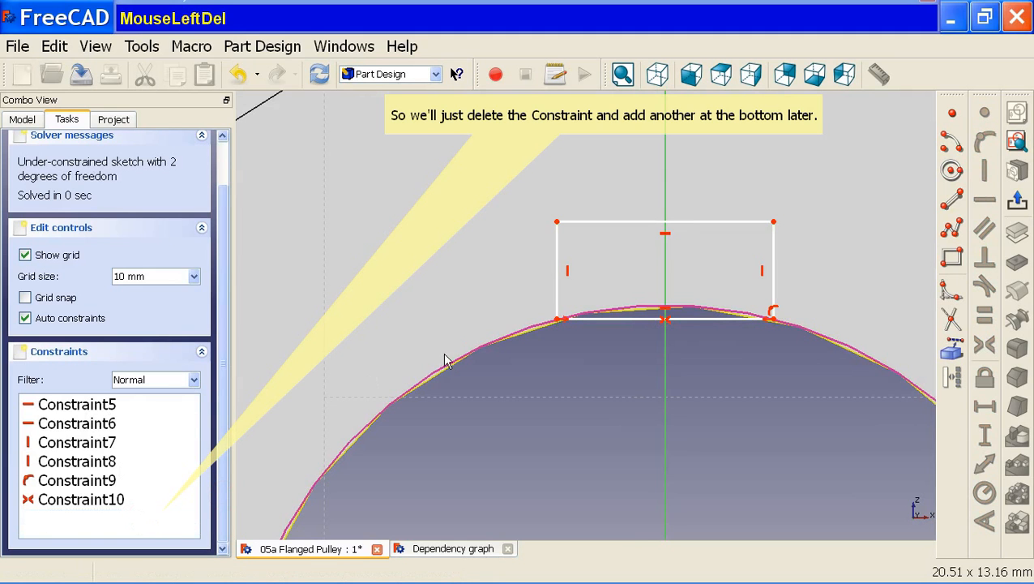
Constrain the rectangle's left side to a vertical distance of 3.175 mm and move its dimension text outside the rectangle
scroll(566, 323, up, 3)
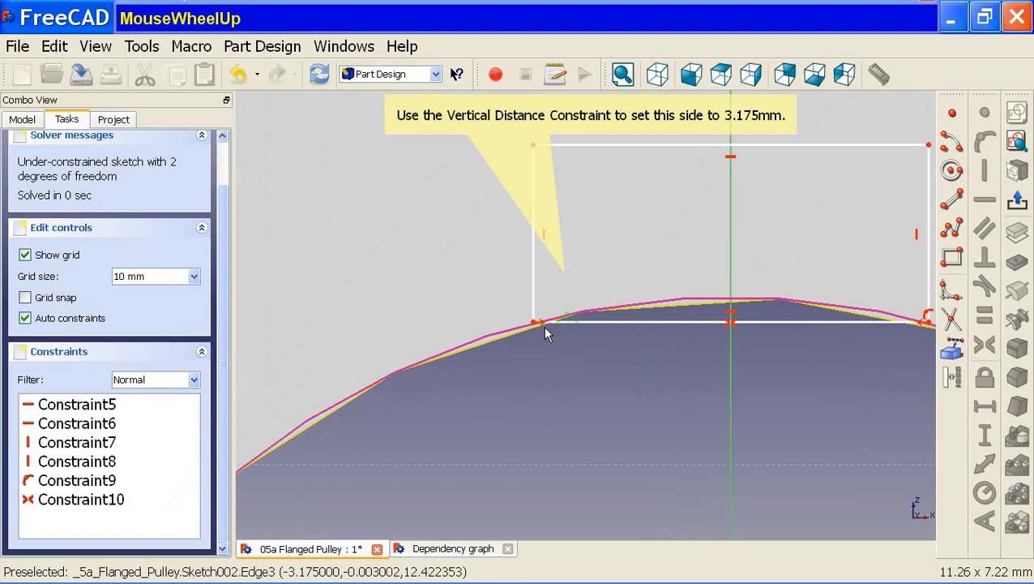
scroll(545, 332, down, 3)
click(567, 300)
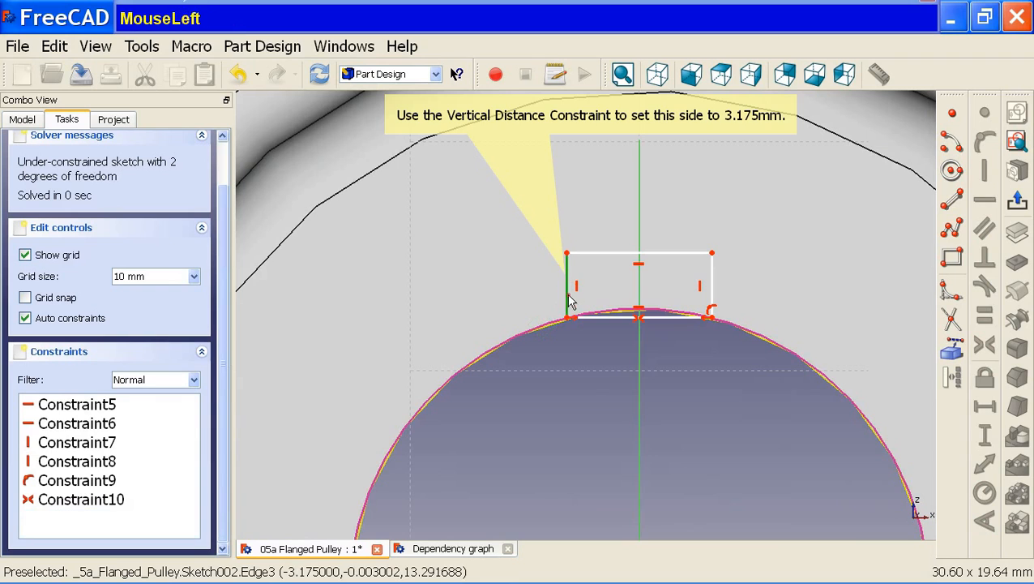
click(984, 434)
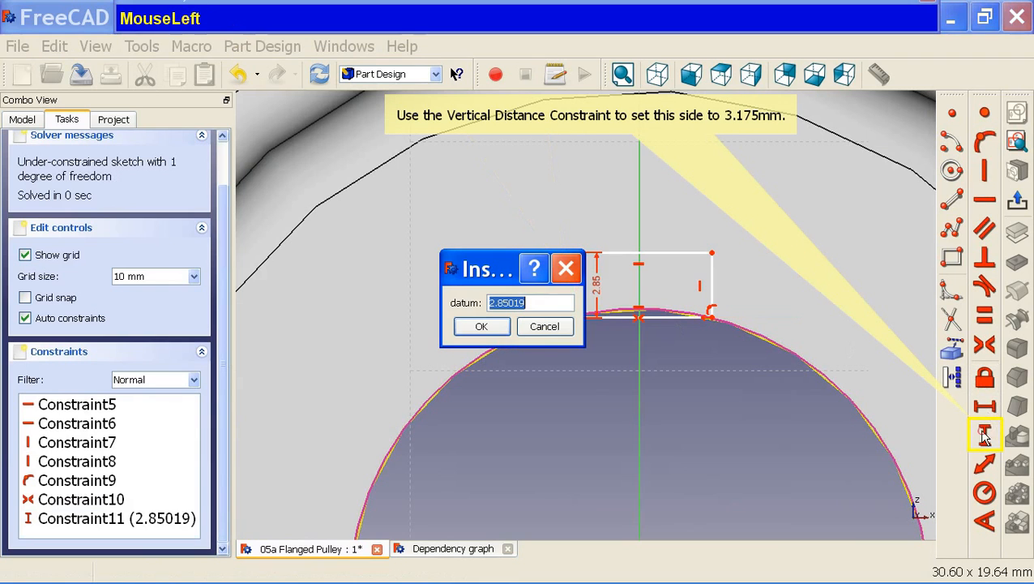
text(3.175)
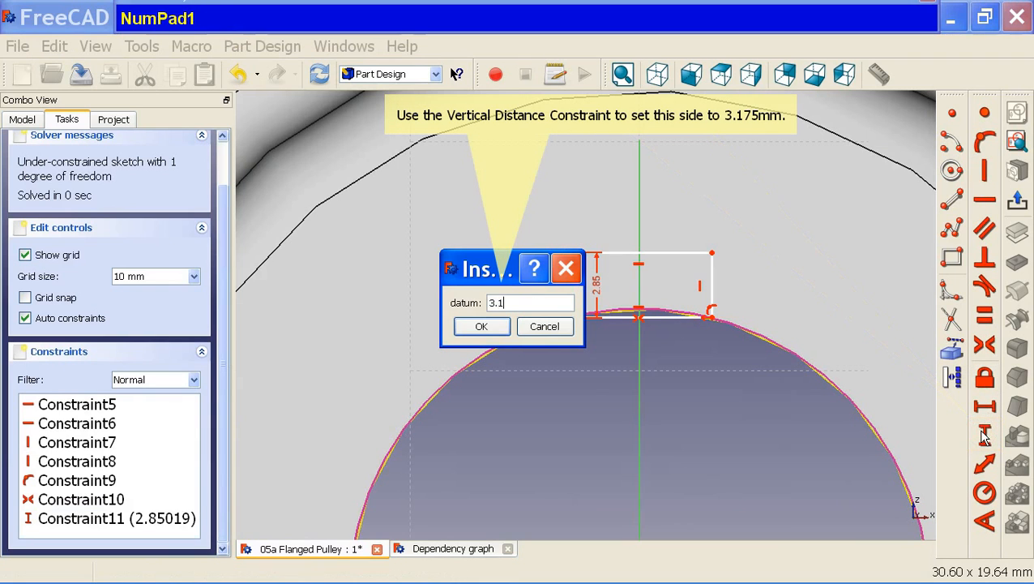
click(502, 330)
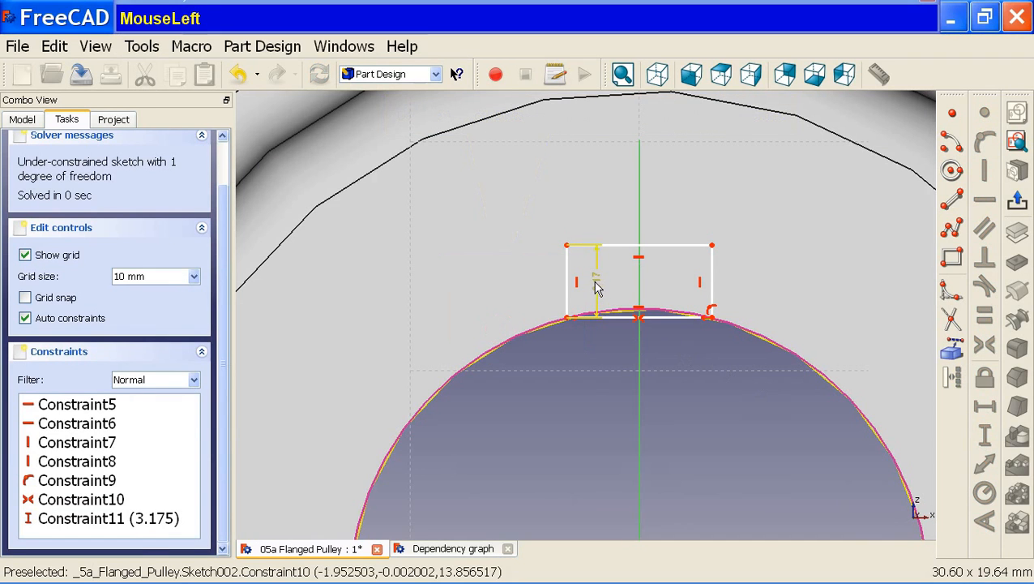
drag(595, 282, 487, 289)
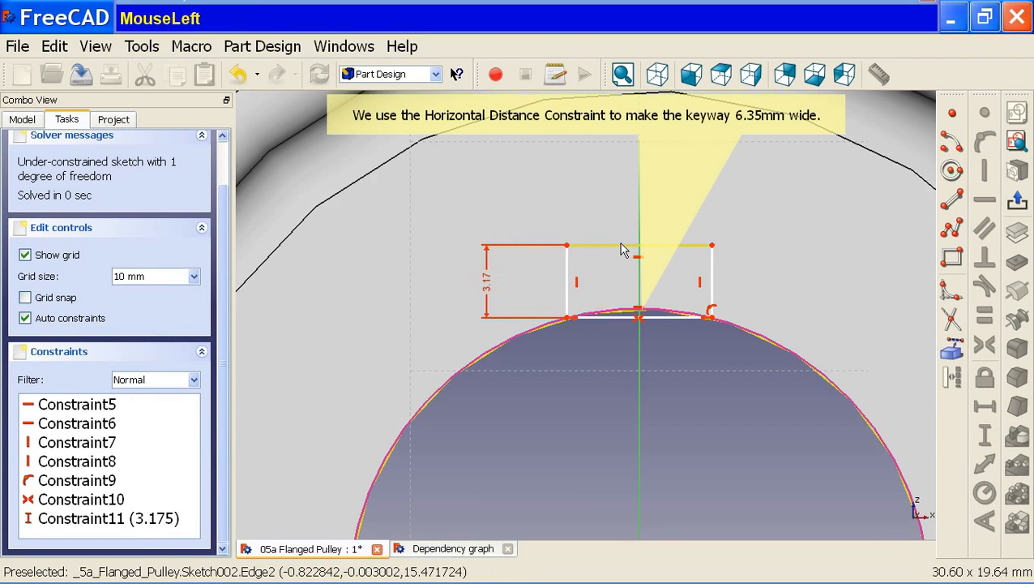
Constrain the rectangle's lower edge to a horizontal distance of 6.35 mm and close the sketch
click(621, 321)
click(985, 405)
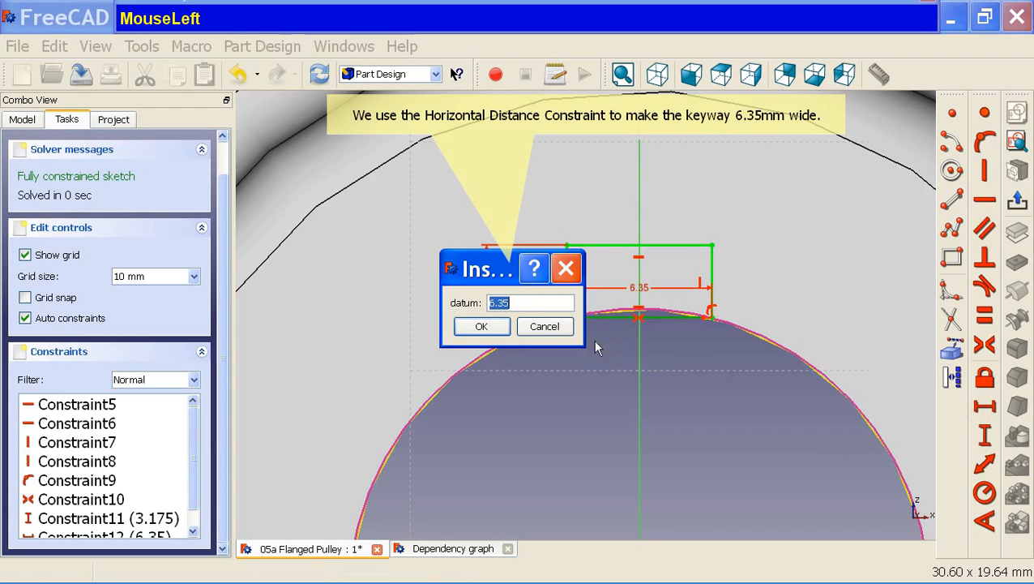
click(492, 327)
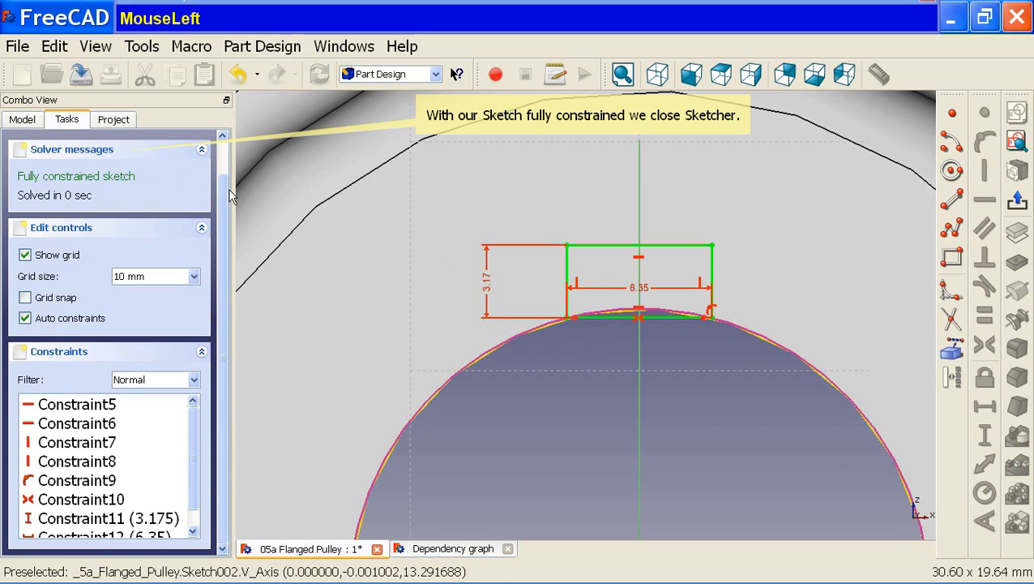
scroll(226, 189, up, 2)
click(89, 154)
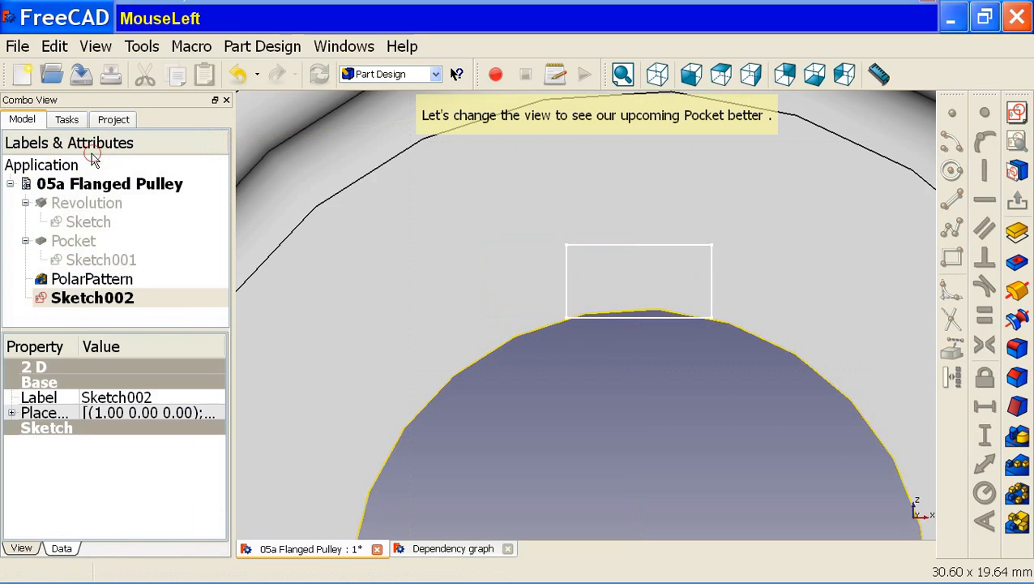
Cut the keyway through the hub with a Pocket of Sketch002 set to Through all
scroll(661, 392, down, 4)
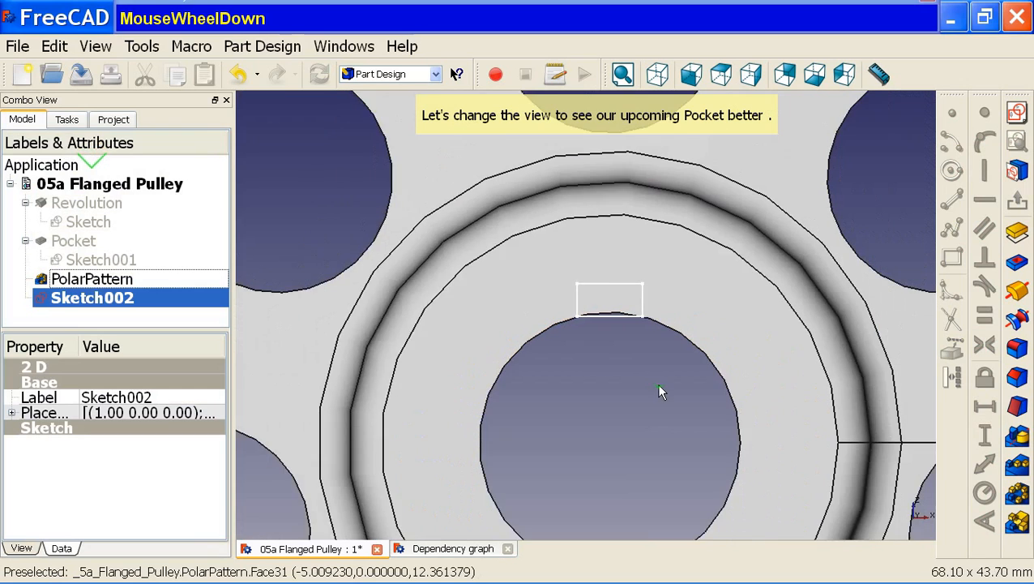
scroll(658, 391, down, 2)
mouse_move(651, 390)
middle_down()
mouse_move(621, 398)
mouse_move(623, 372)
middle_up()
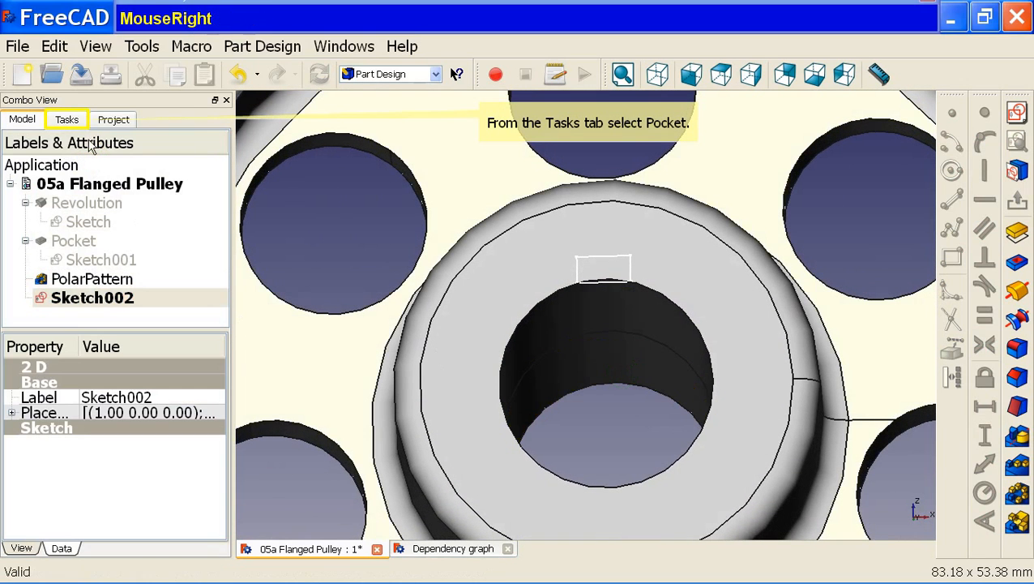
click(80, 123)
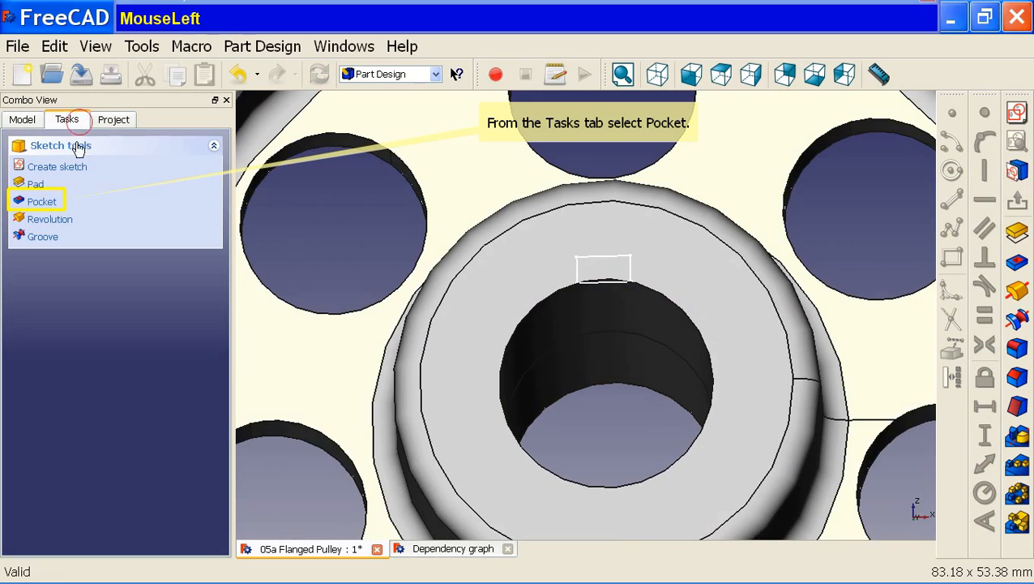
click(66, 208)
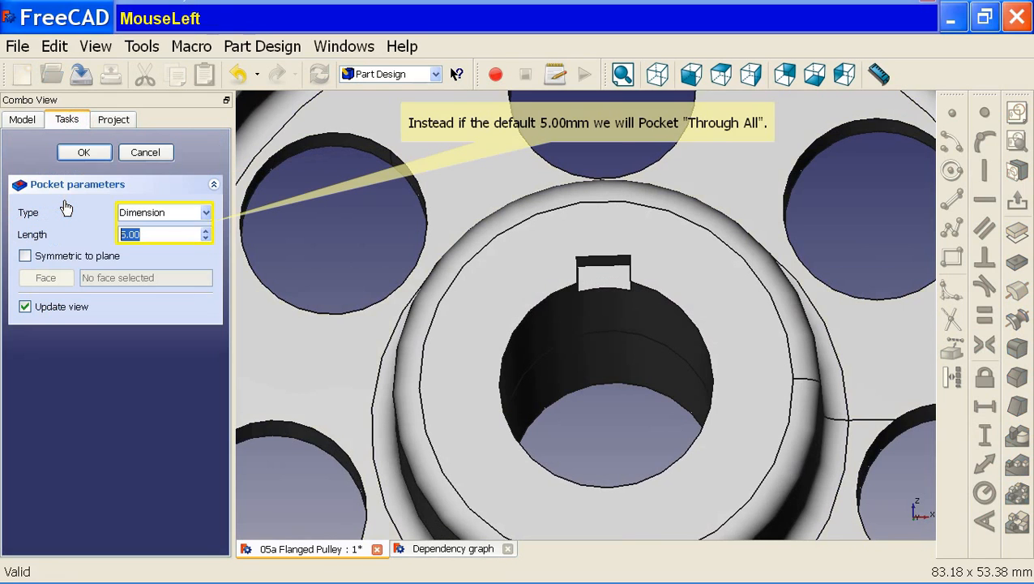
click(205, 213)
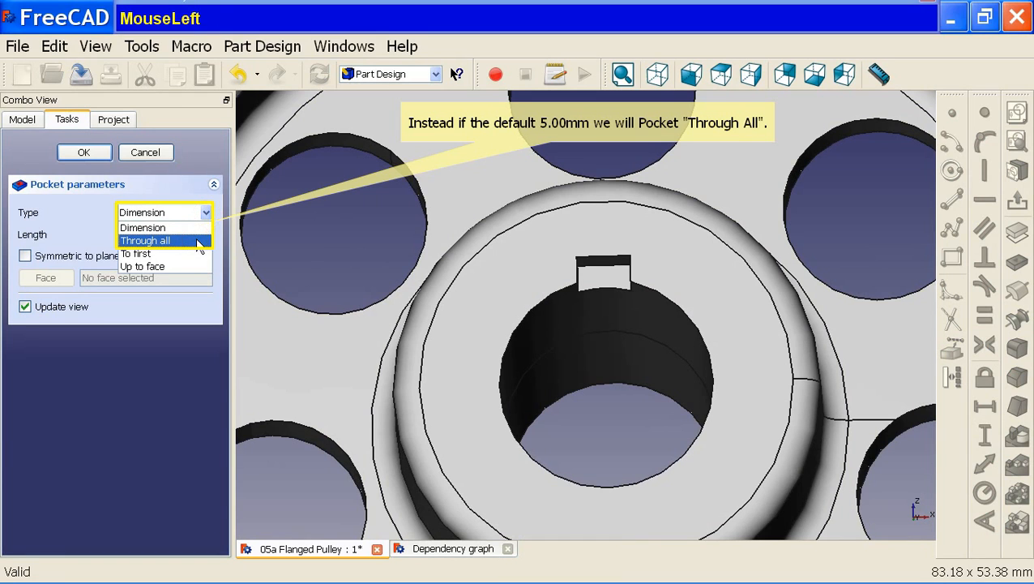
click(198, 242)
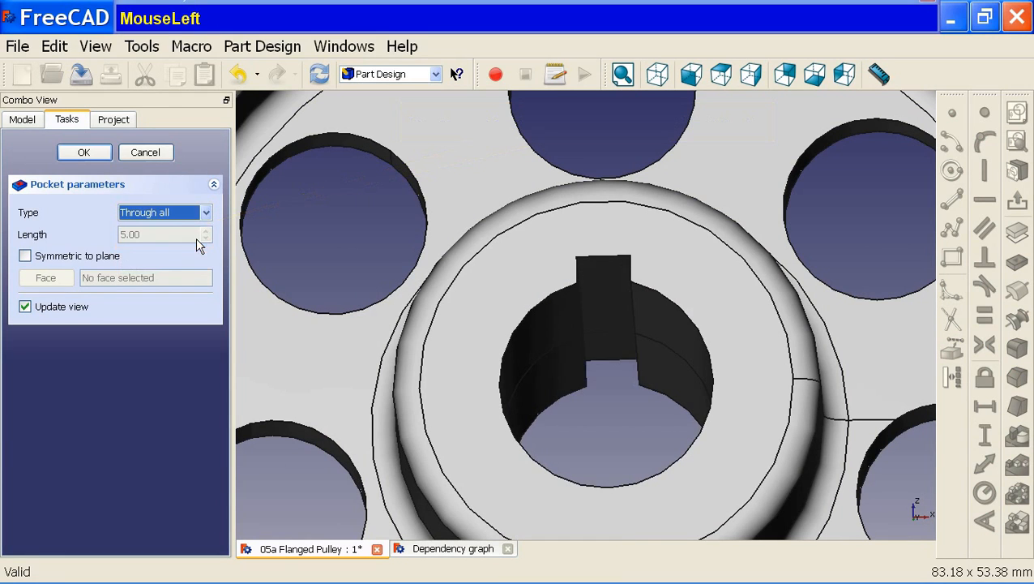
click(88, 153)
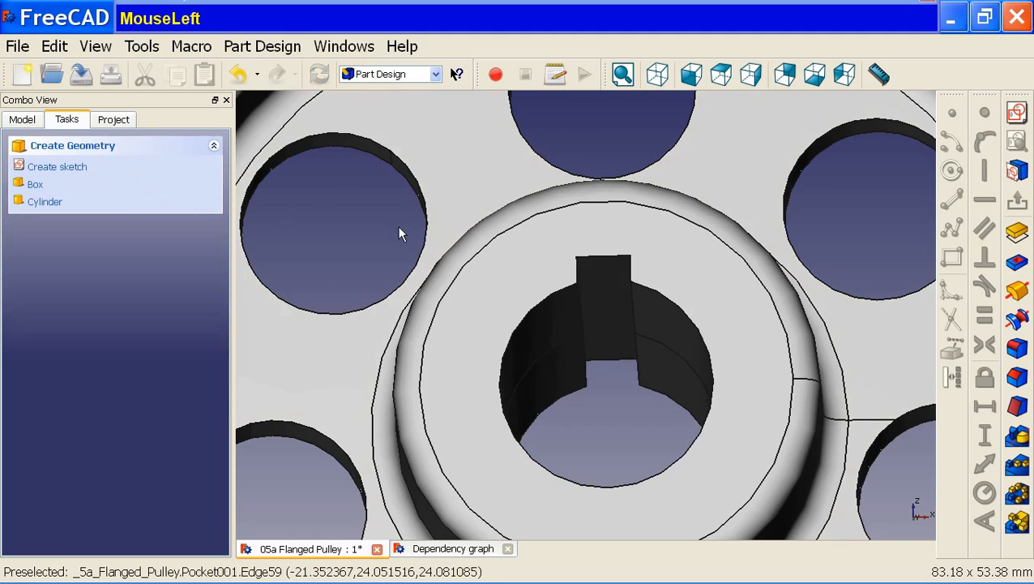
Fillet the edges of all seven round spoke holes in the web with a 1.00 mm radius
scroll(399, 232, down, 3)
scroll(399, 232, down, 2)
middle_drag(457, 268, 446, 246)
click(457, 220)
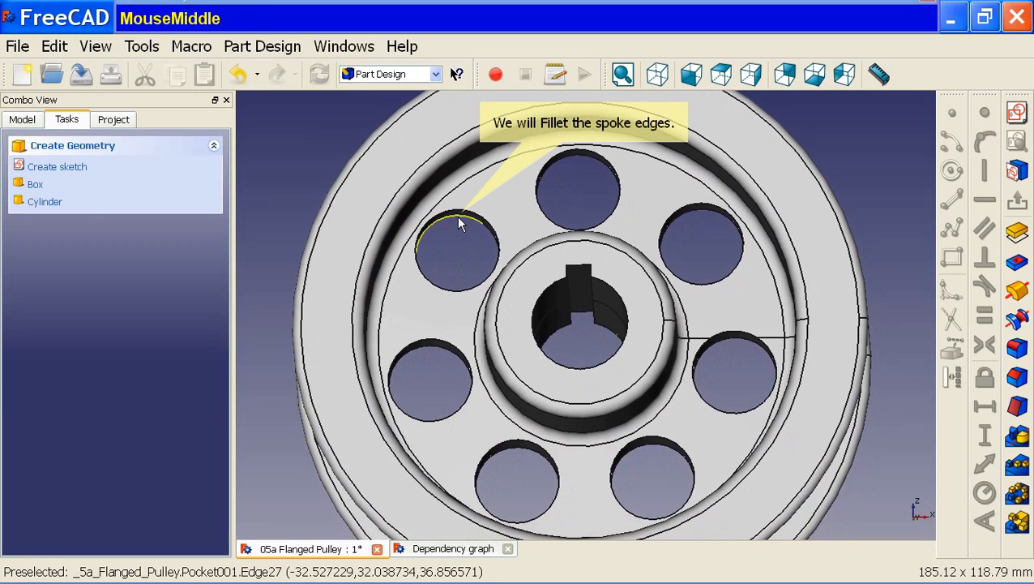
click(455, 220)
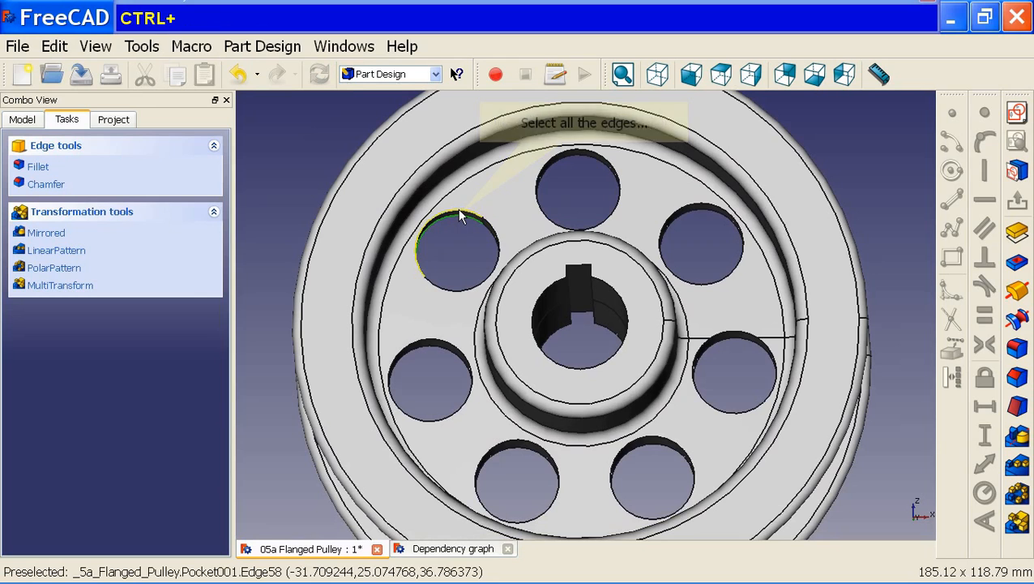
ctrl+click(584, 155)
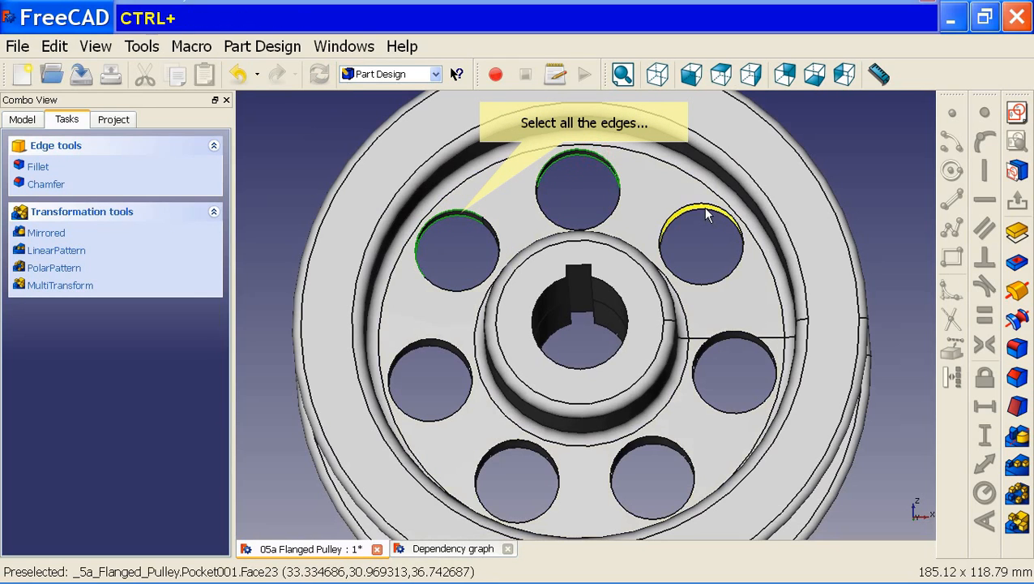
ctrl+click(704, 206)
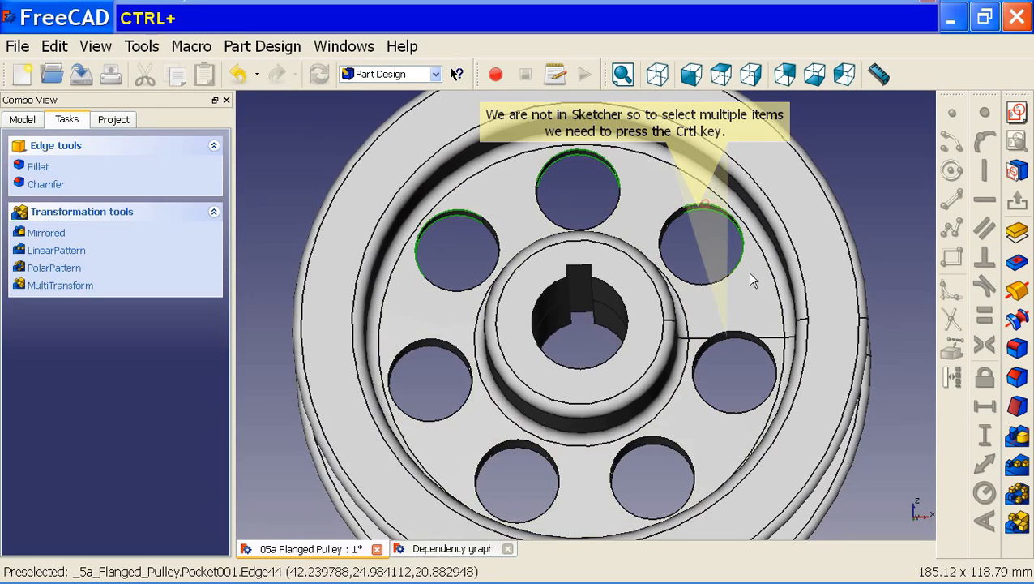
ctrl+click(733, 338)
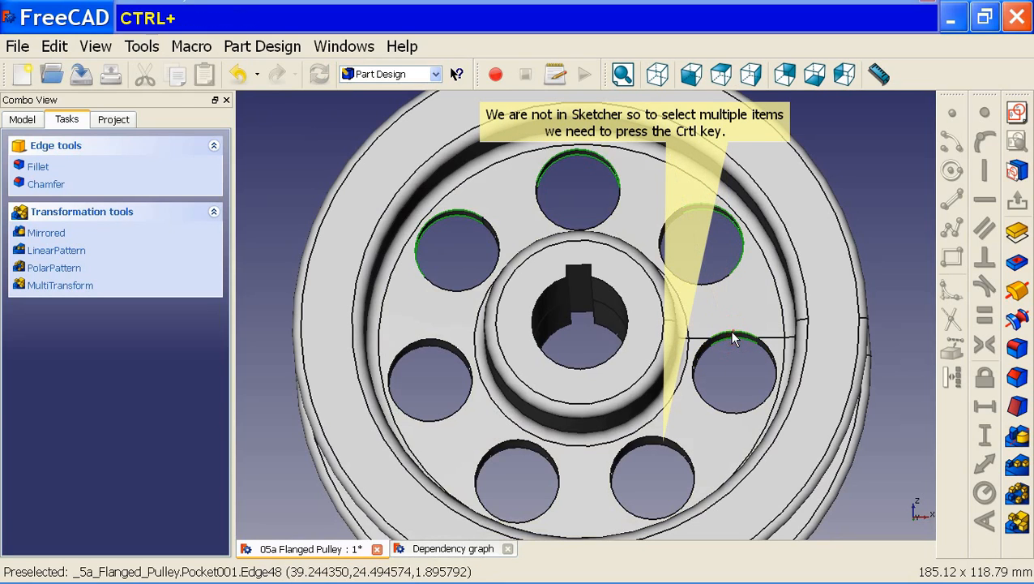
ctrl+click(657, 441)
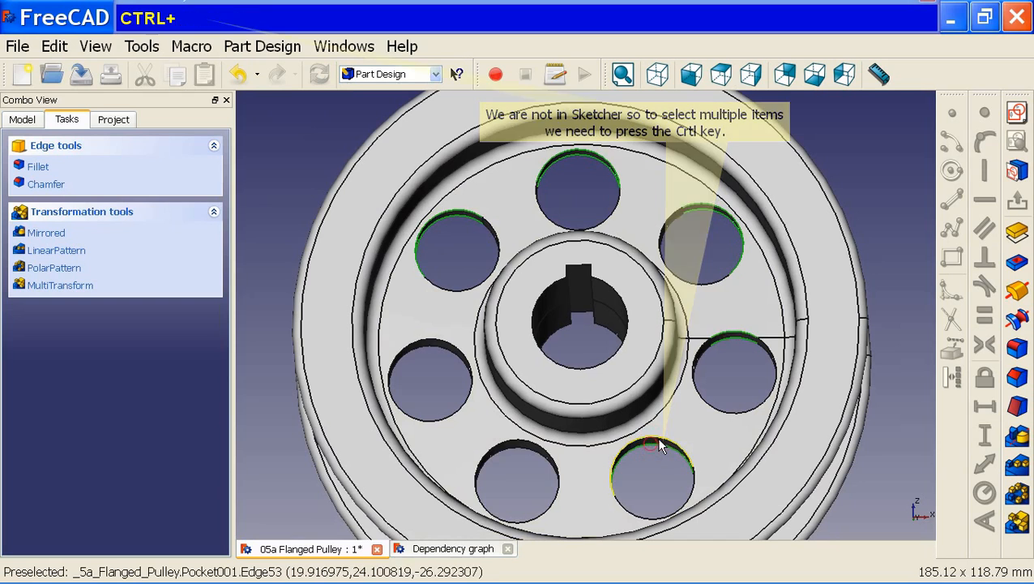
ctrl+click(504, 445)
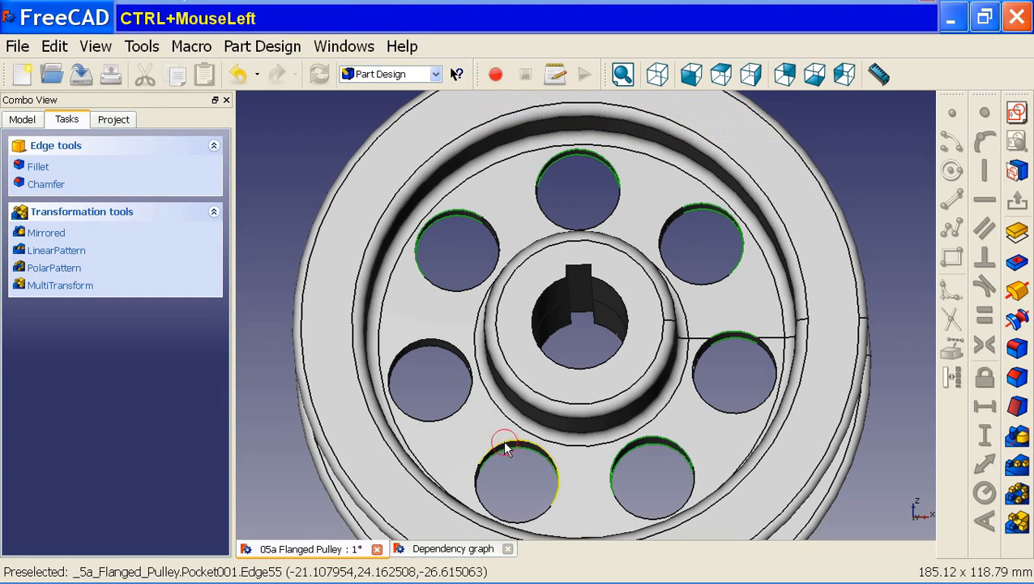
ctrl+click(415, 347)
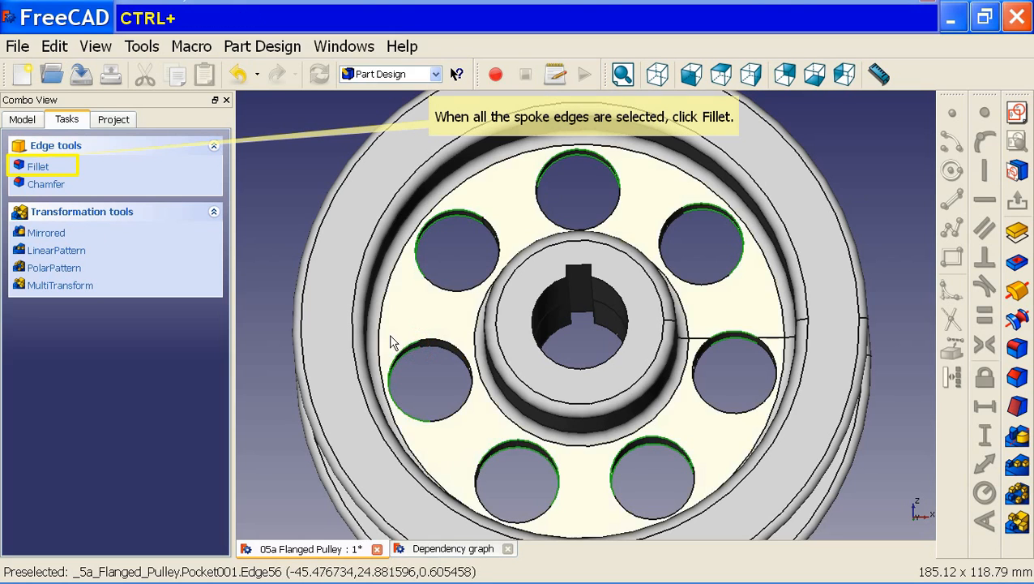
click(72, 169)
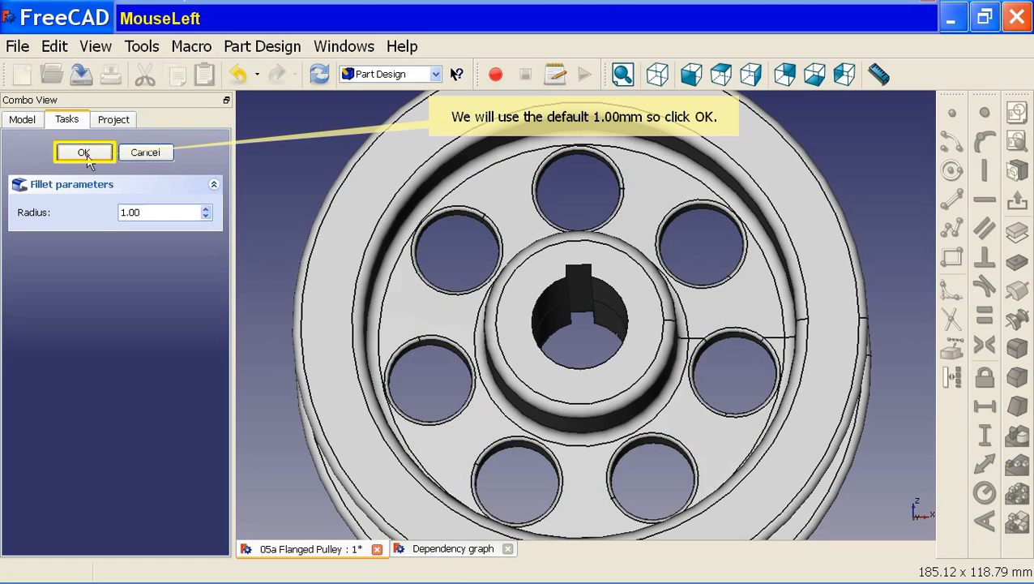
click(85, 153)
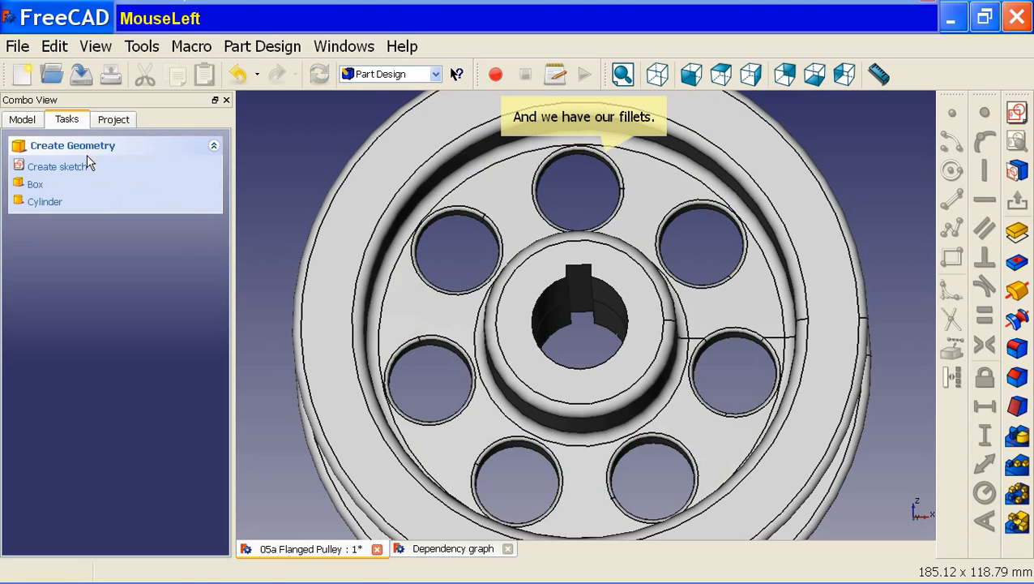
Chamfer the bore and keyway edges on both faces of the hub with a size of 1.00 mm
click(547, 297)
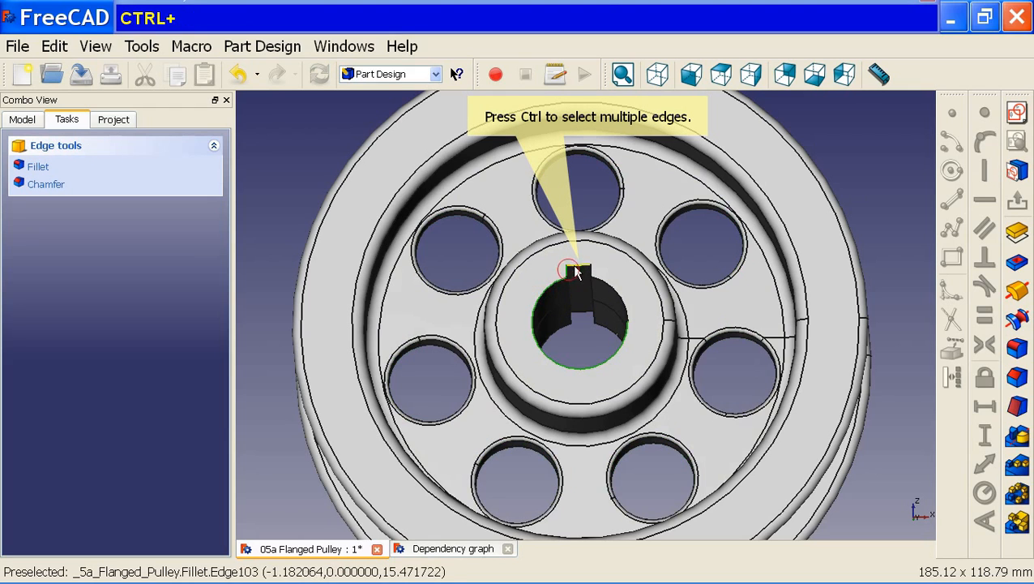
ctrl+click(577, 270)
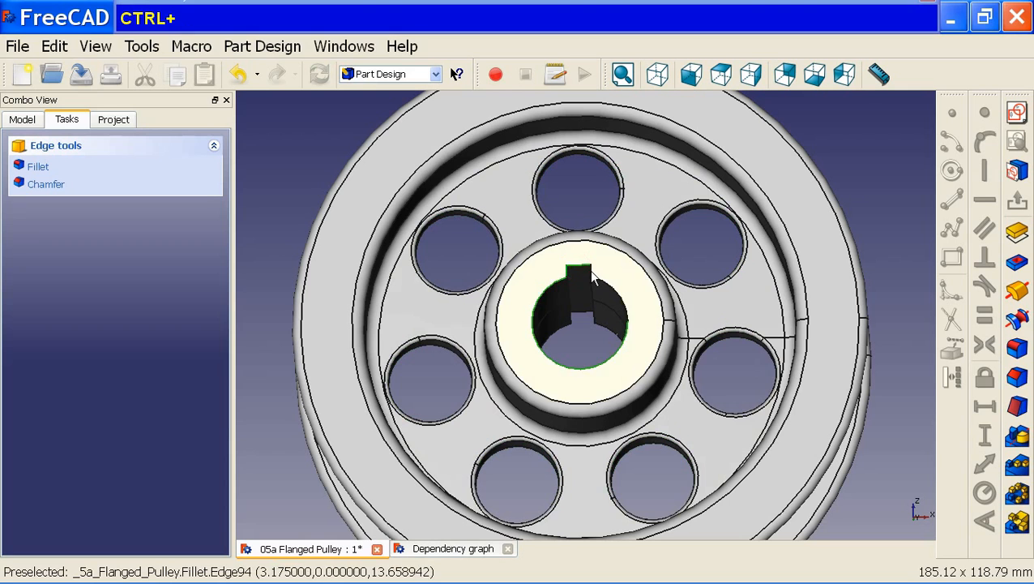
ctrl+click(589, 271)
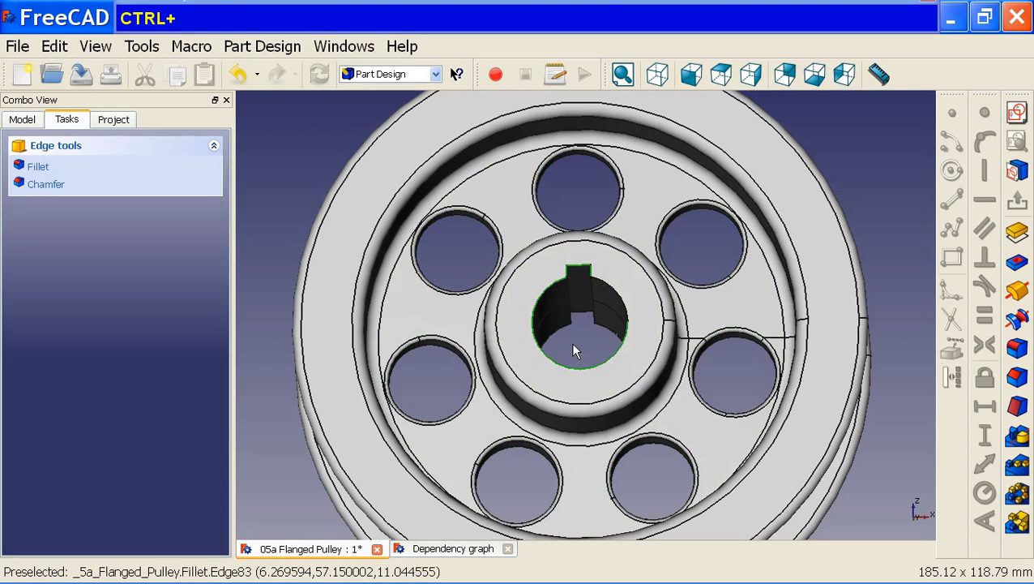
middle_click(582, 349)
right_drag(582, 349, 589, 170)
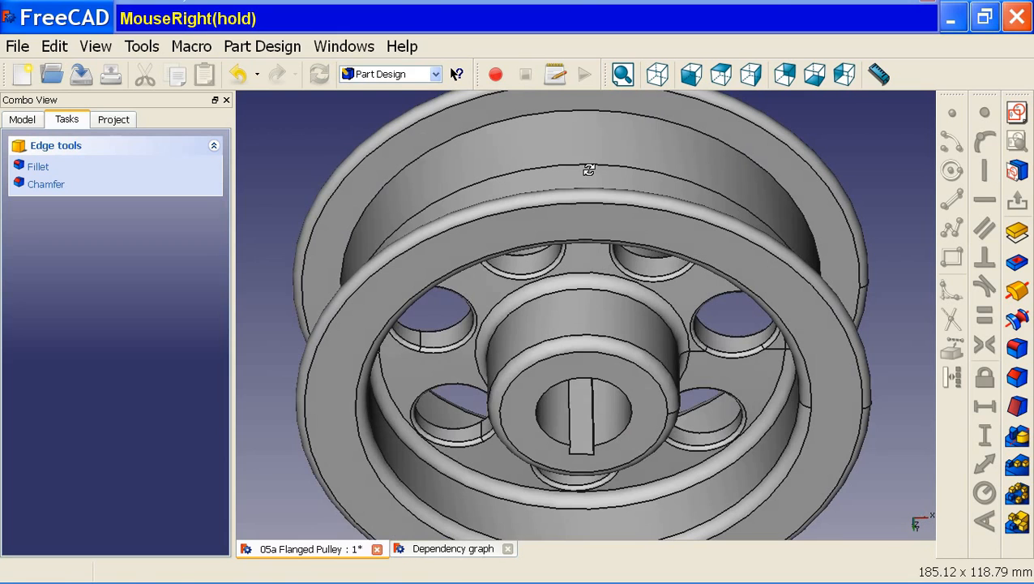
key(ctrl)
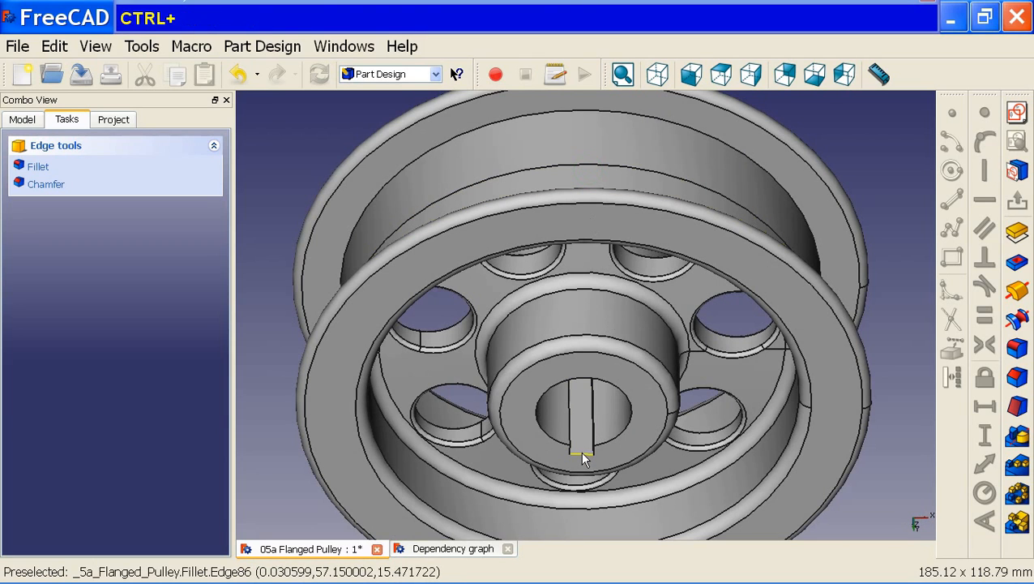
ctrl+click(571, 454)
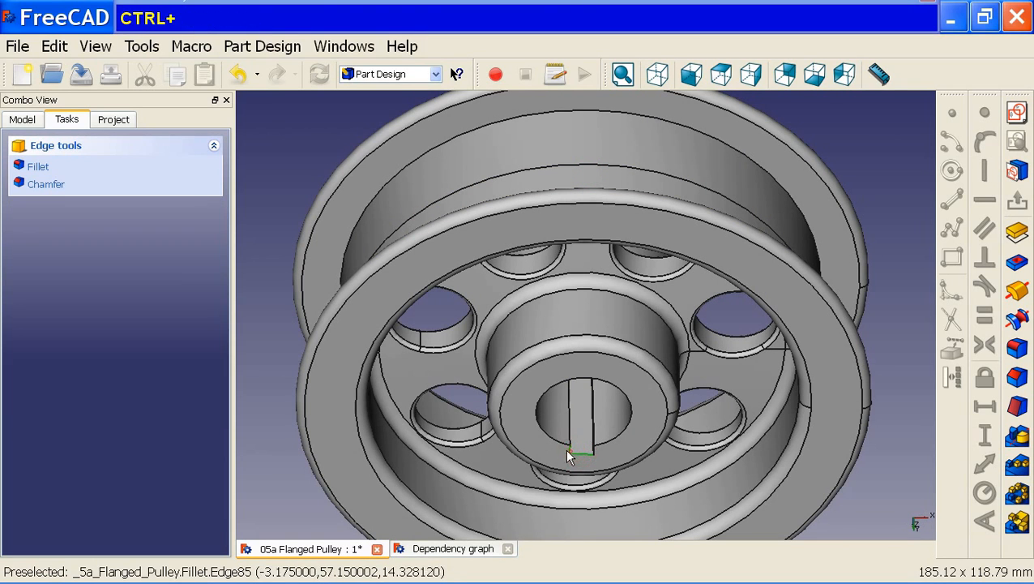
ctrl+click(554, 444)
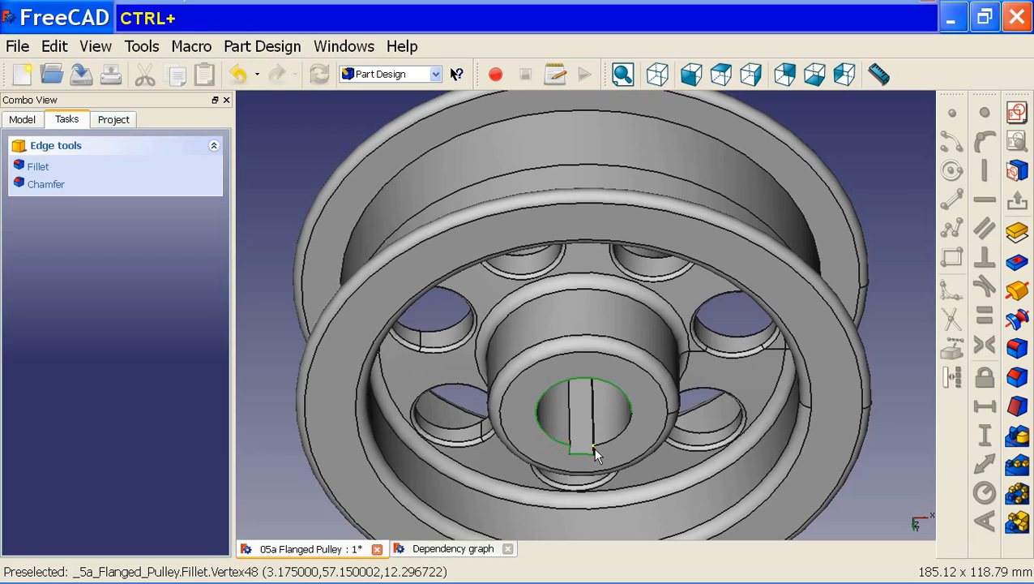
ctrl+click(593, 446)
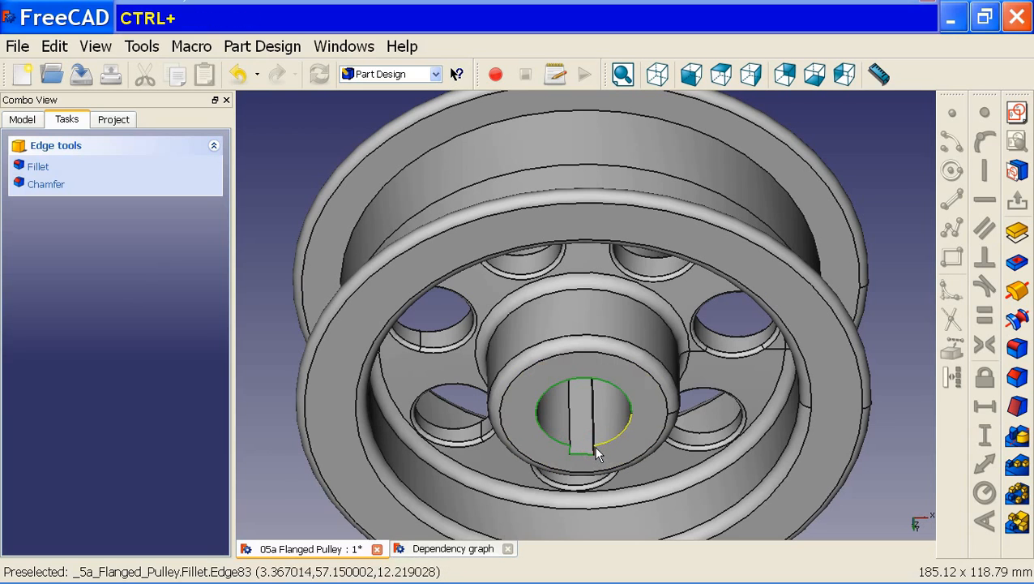
ctrl+click(593, 447)
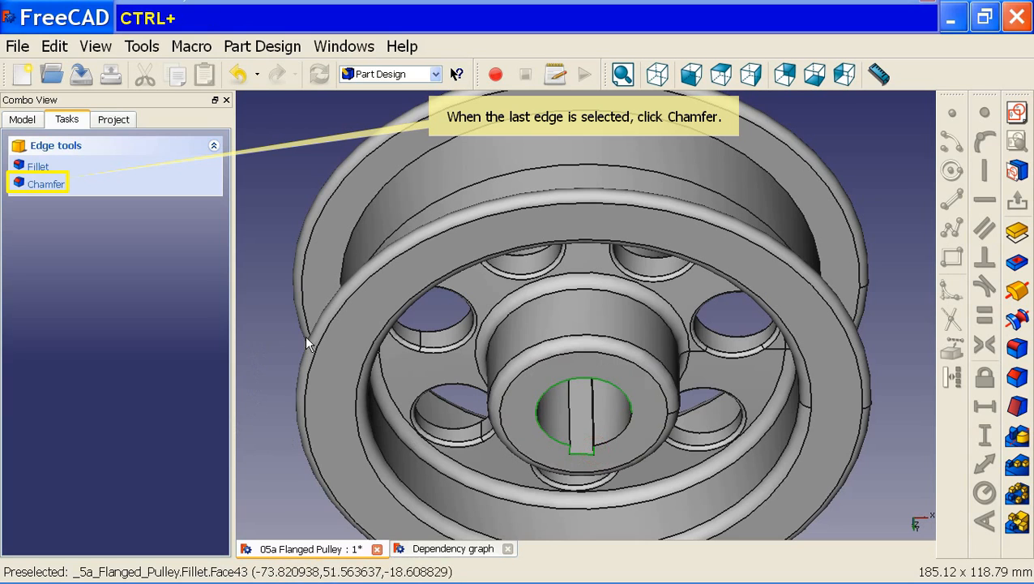
click(74, 187)
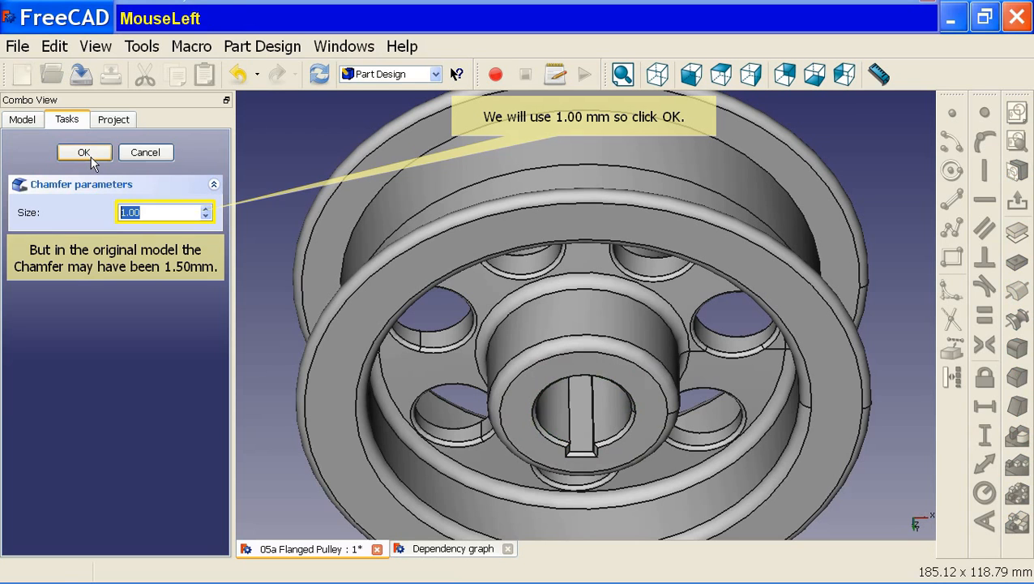
click(84, 153)
Inspect the chamfered bore and keyway from both sides of the pulley and check the model tree for feature errors
right_drag(526, 408, 530, 329)
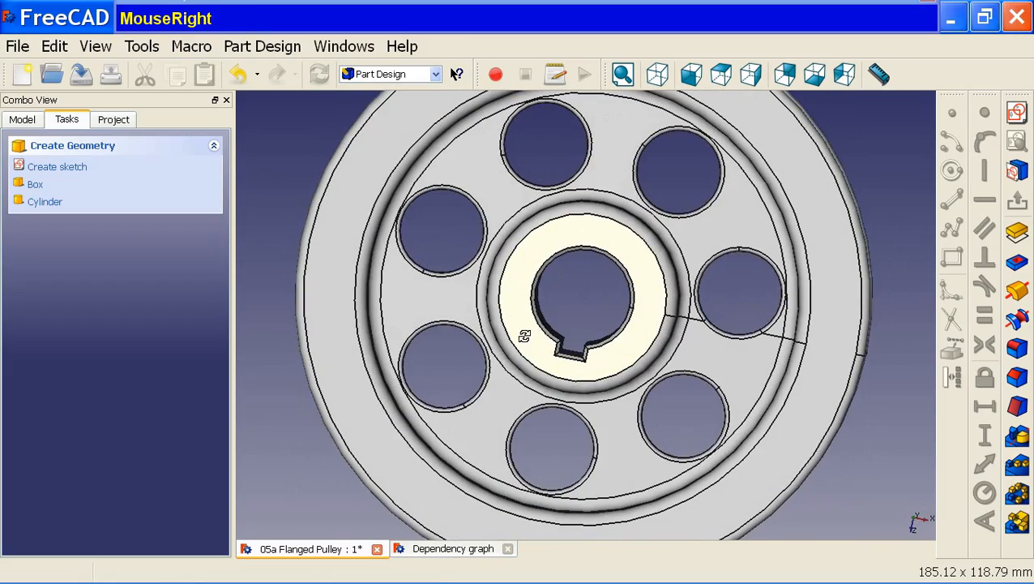
middle_click(590, 267)
right_drag(590, 267, 460, 508)
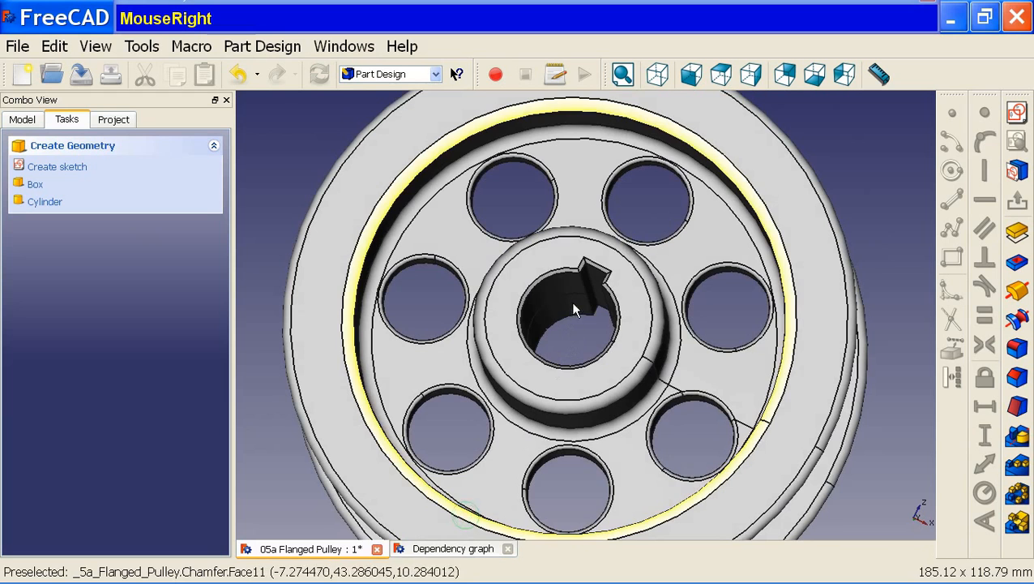
mouse_move(576, 329)
right_down()
mouse_move(579, 353)
mouse_move(594, 343)
mouse_move(559, 339)
right_up()
click(22, 119)
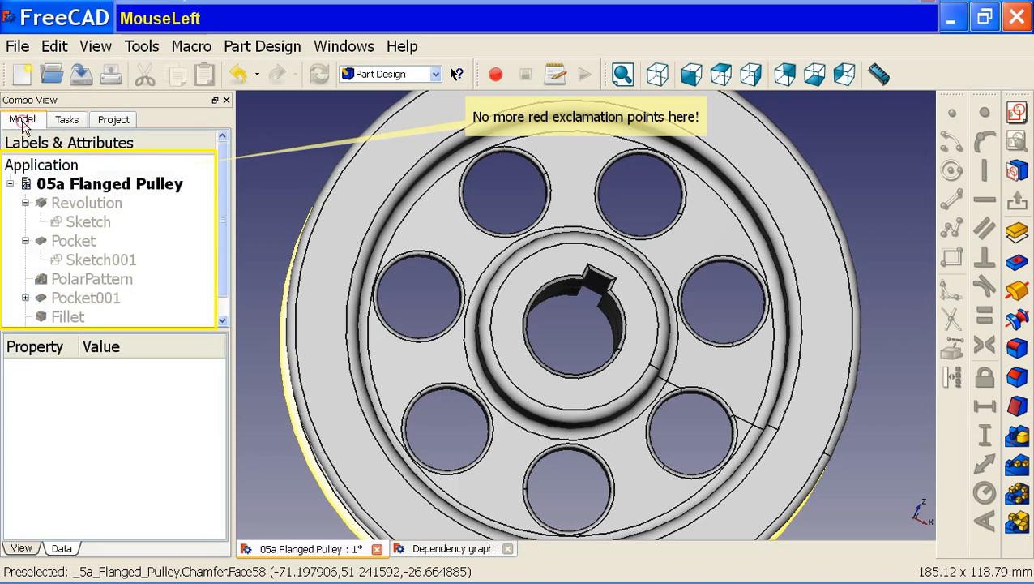
drag(225, 241, 220, 280)
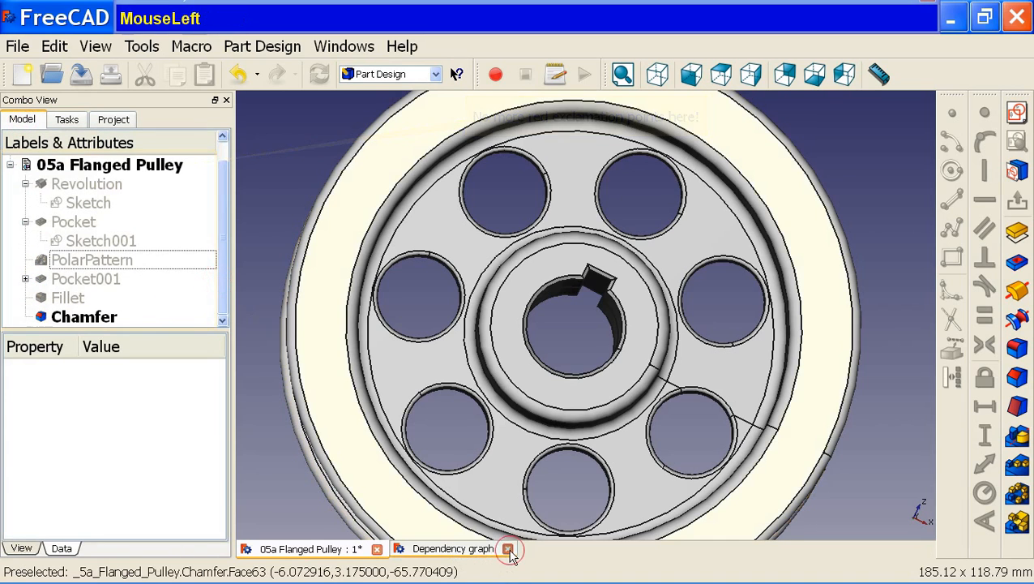
Close the old dependency graph, generate a new one to check the feature chain, and return to the 05a Flanged Pulley model view
click(509, 549)
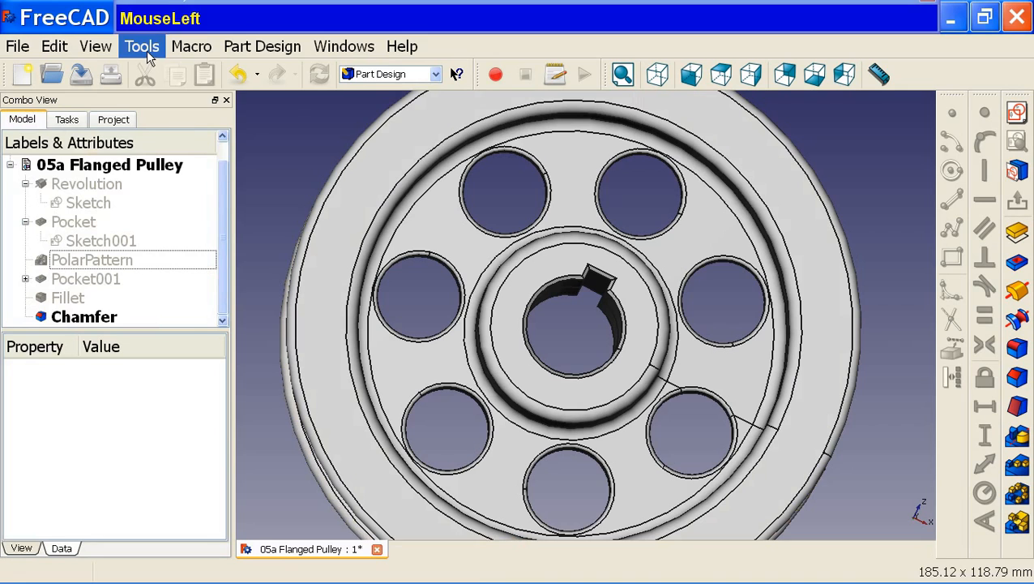
click(146, 51)
click(245, 151)
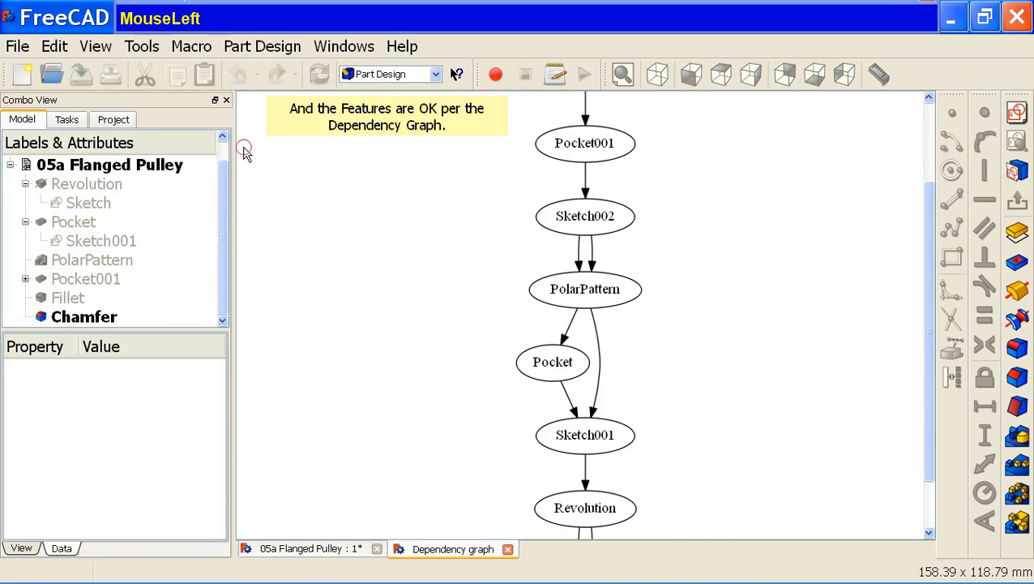
mouse_move(924, 200)
mouse_down()
mouse_move(923, 105)
mouse_move(948, 264)
mouse_up()
click(331, 551)
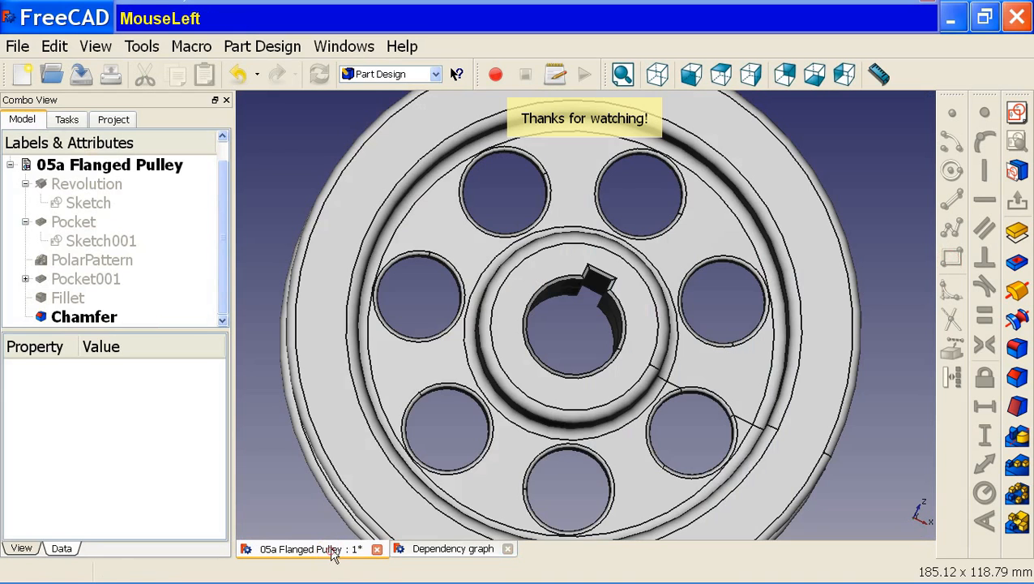